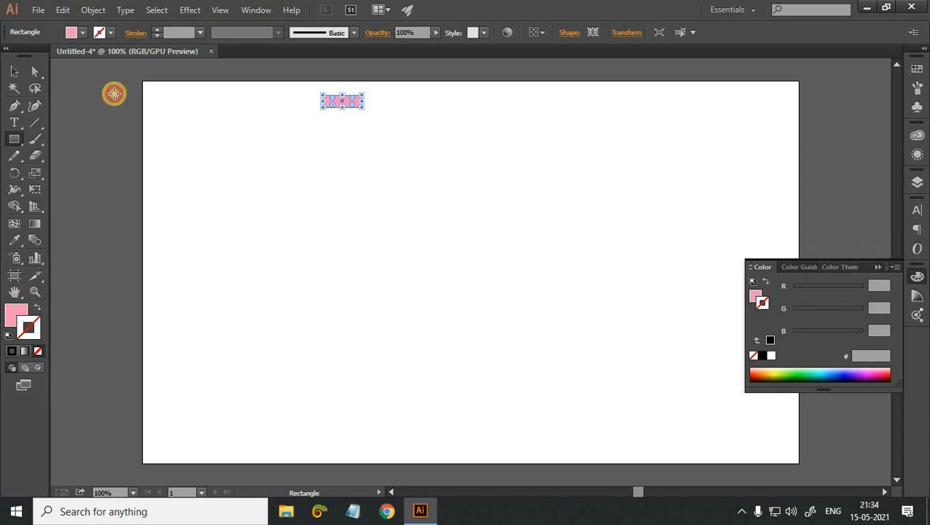
Draw a slightly narrower pink rectangle directly beneath the existing cap rectangle as the bottle's neck.
click(16, 72)
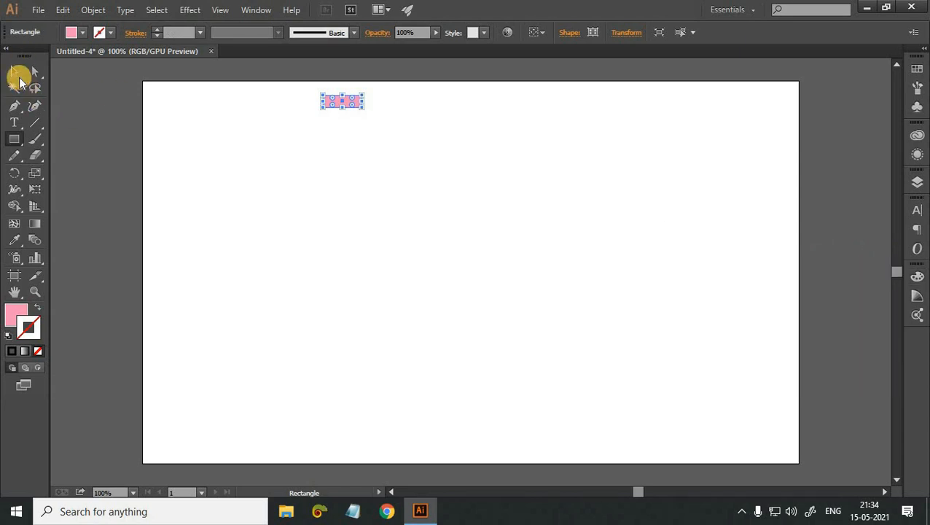
click(233, 195)
key(m)
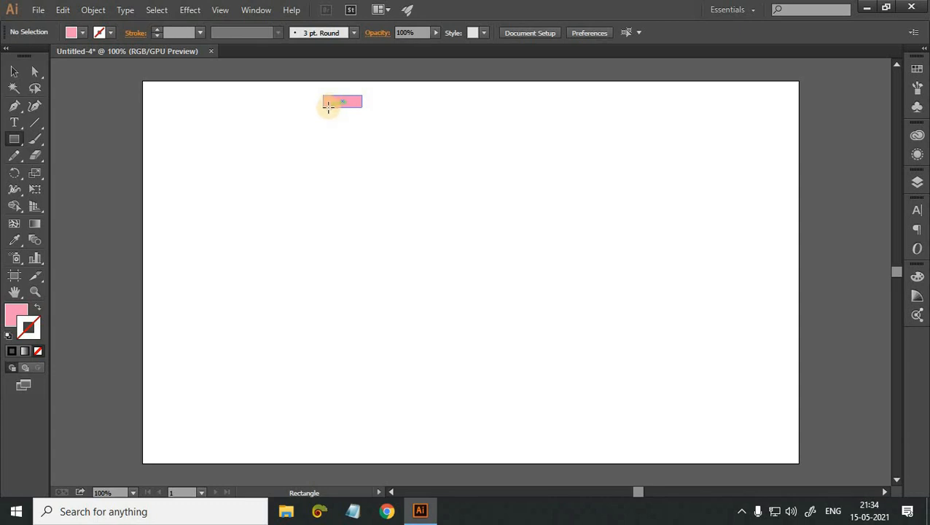
drag(329, 108, 356, 125)
click(13, 71)
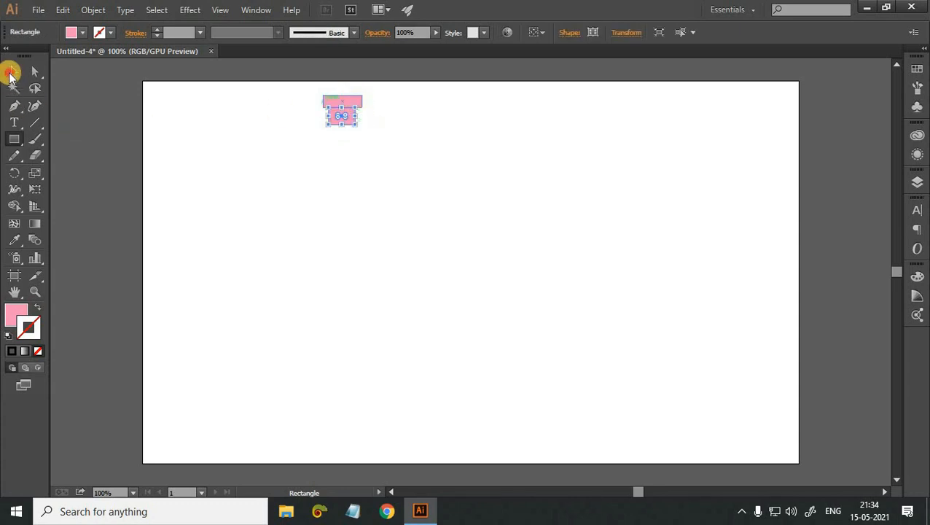
click(383, 272)
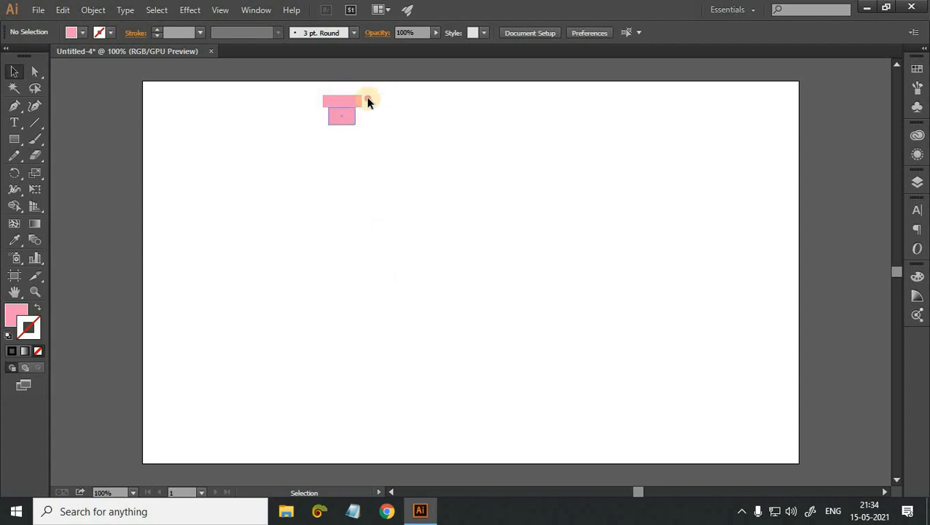
Distribute the cap and neck rectangles horizontally by their centres.
drag(268, 189, 385, 89)
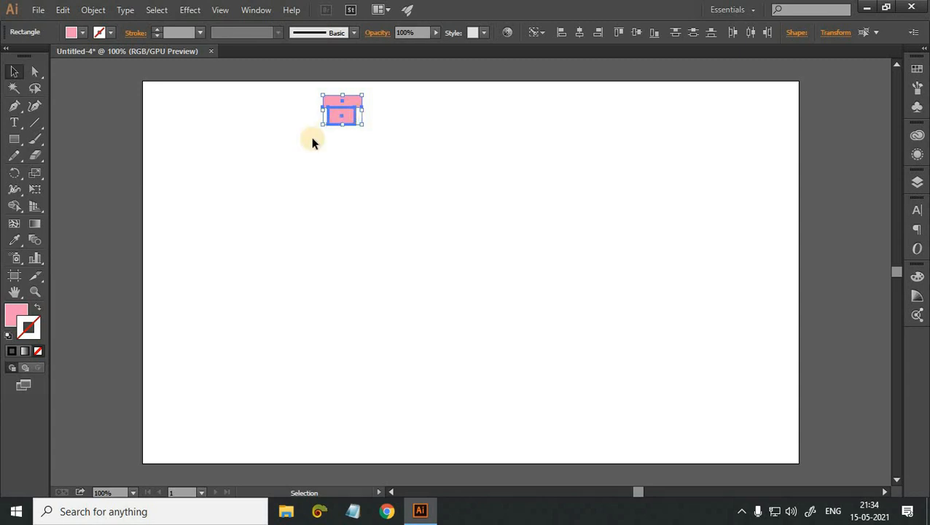
key(shift+F7)
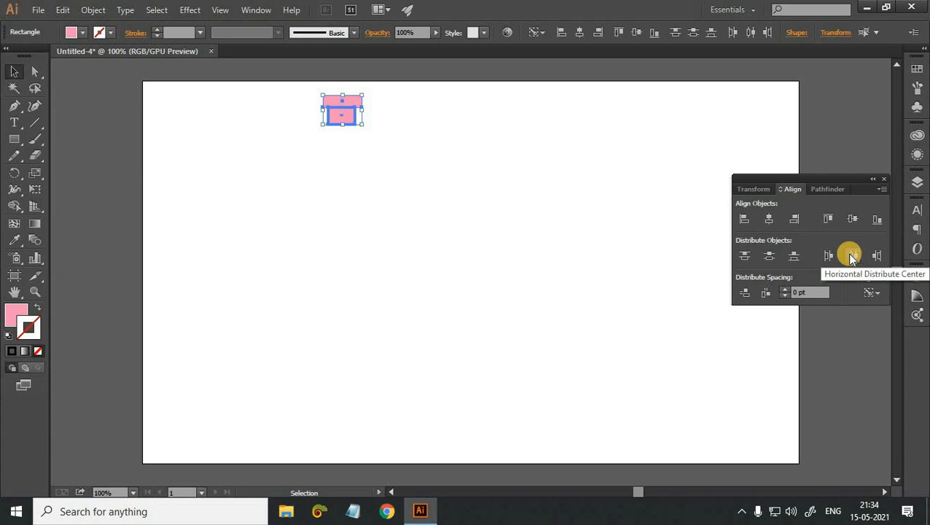
click(830, 256)
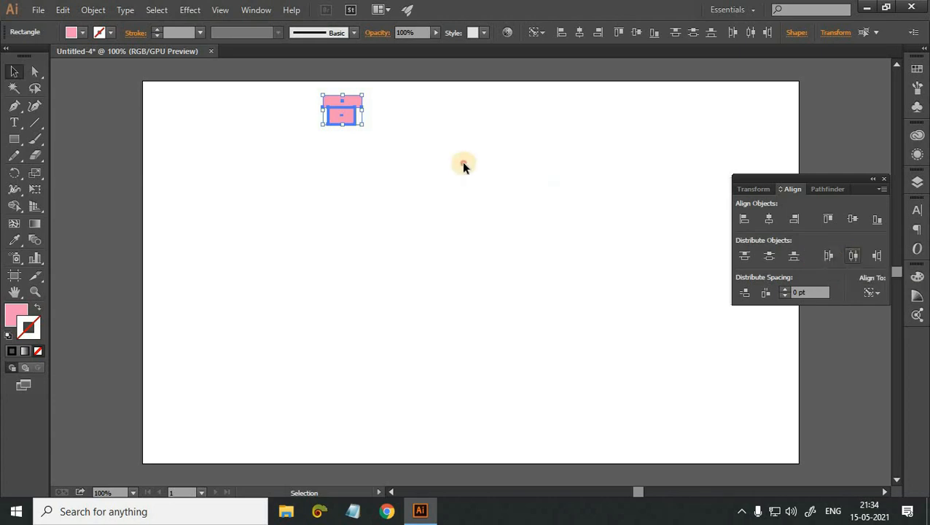
click(604, 178)
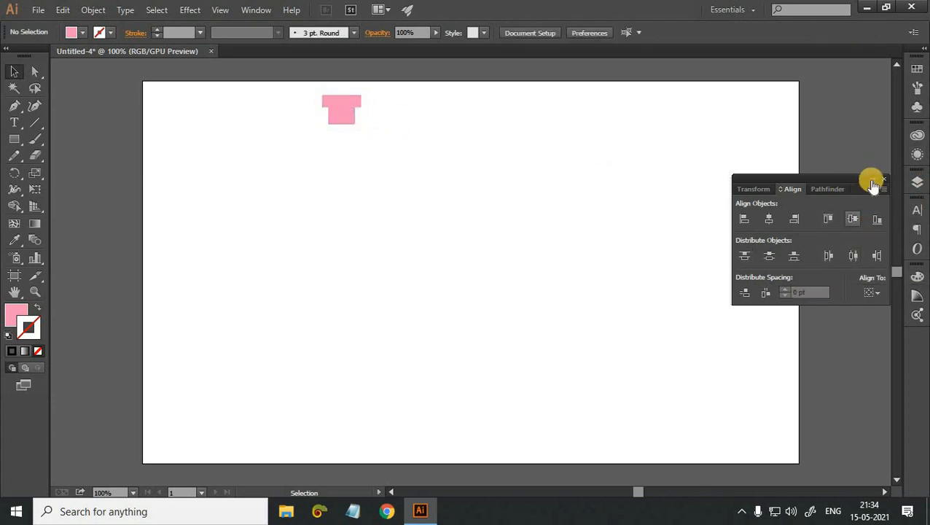
double_click(780, 179)
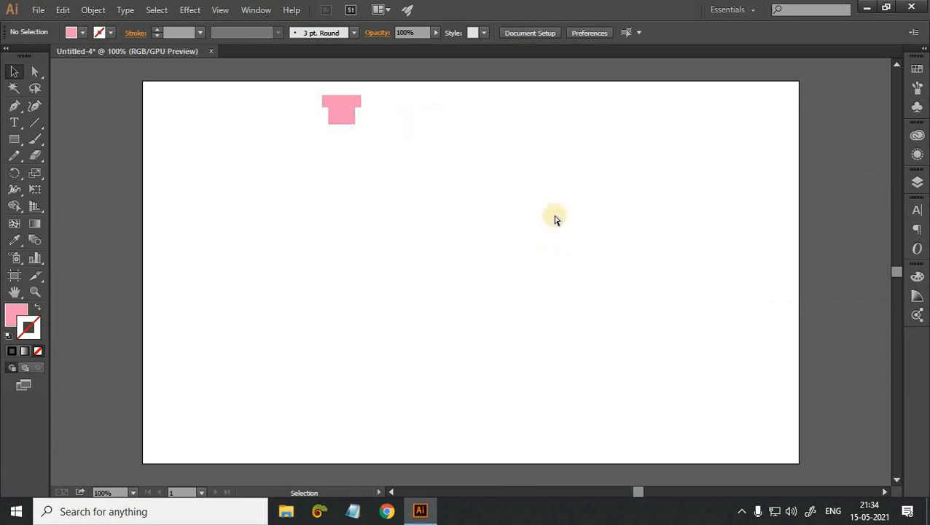
Draw another pink rectangle of the same width directly below the neck.
key(ctrl+plus)
drag(483, 210, 602, 475)
drag(435, 294, 378, 117)
key(m)
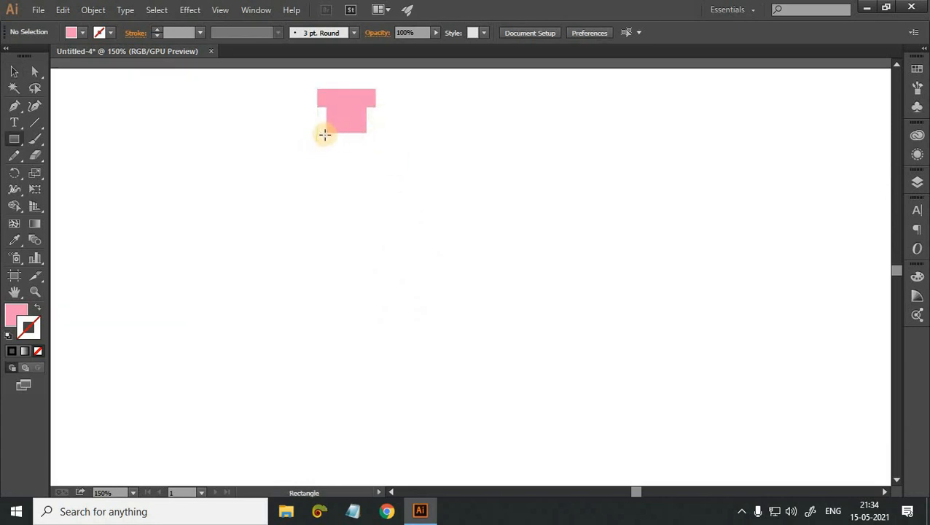
drag(325, 132, 368, 165)
key(a)
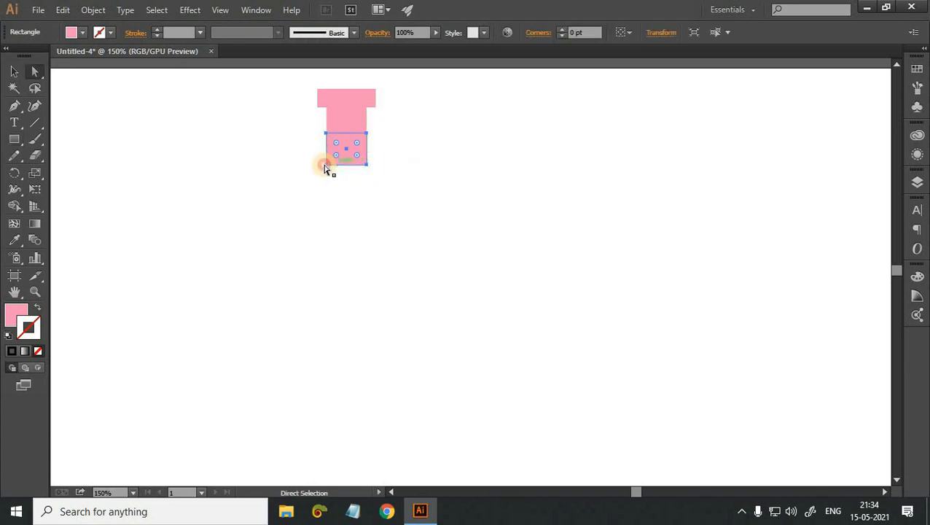
click(325, 164)
drag(288, 167, 415, 167)
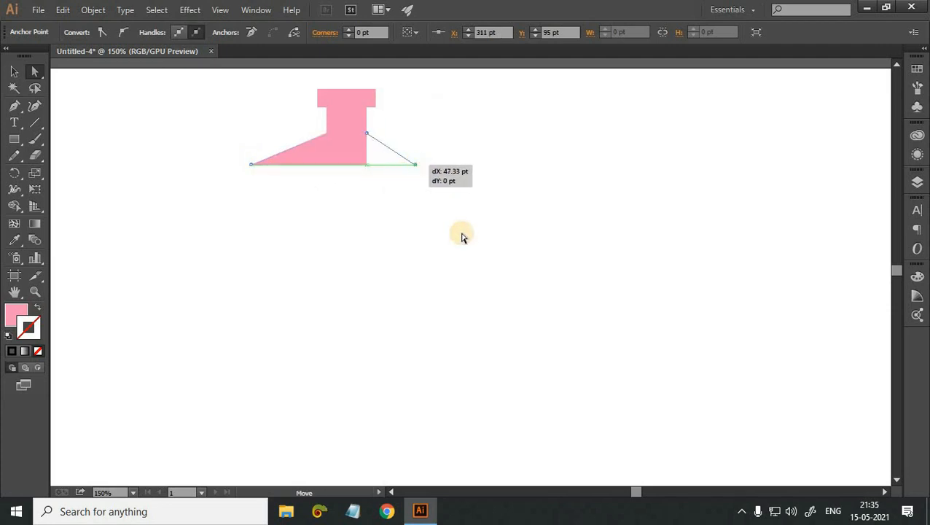
key(ctrl+z)
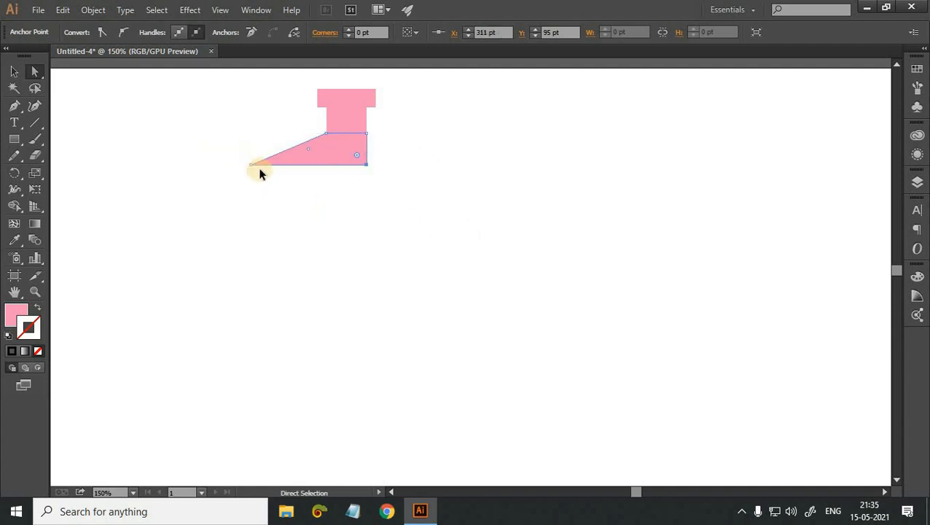
key(ctrl+z)
Pull the two lower corner points of the lowest rectangle evenly outward to form wide sloping bottle shoulders.
drag(326, 166, 258, 165)
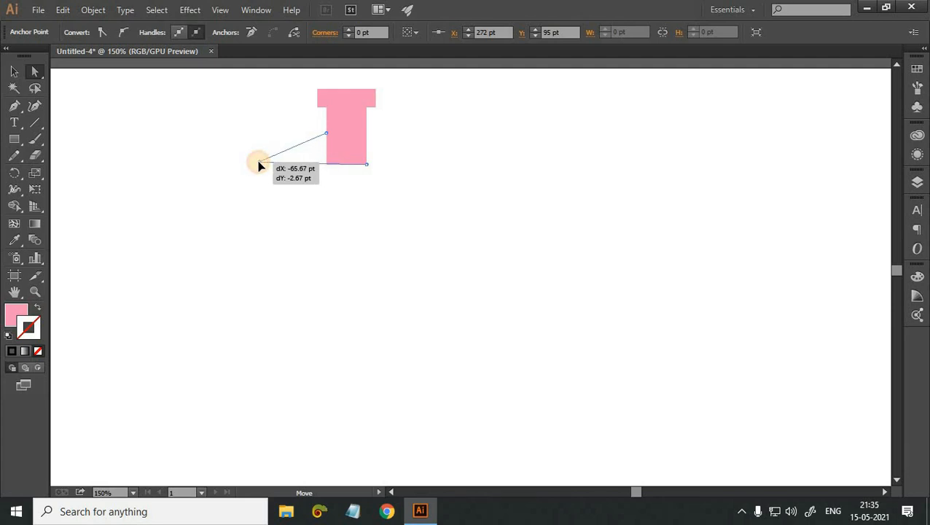
drag(258, 167, 249, 166)
drag(367, 166, 441, 165)
click(394, 255)
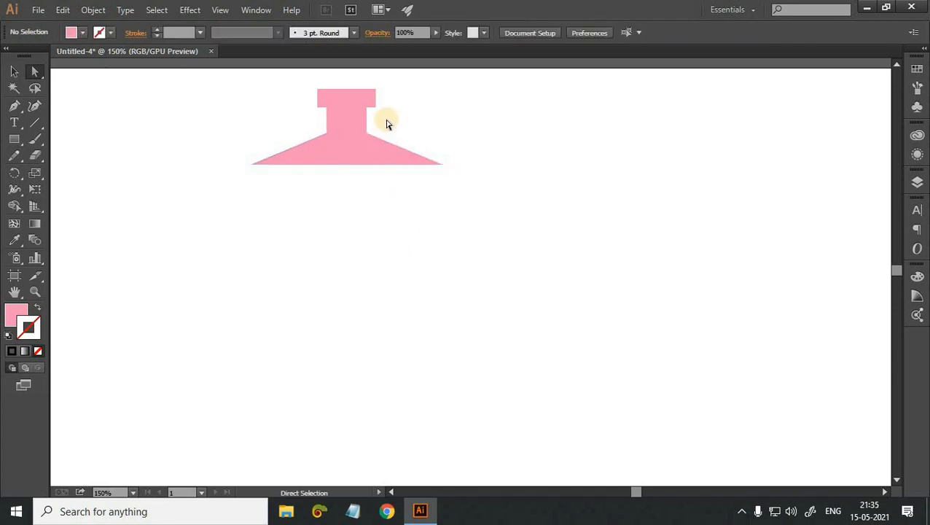
Fill the cap rectangle with the darker pink ED88B1.
click(371, 102)
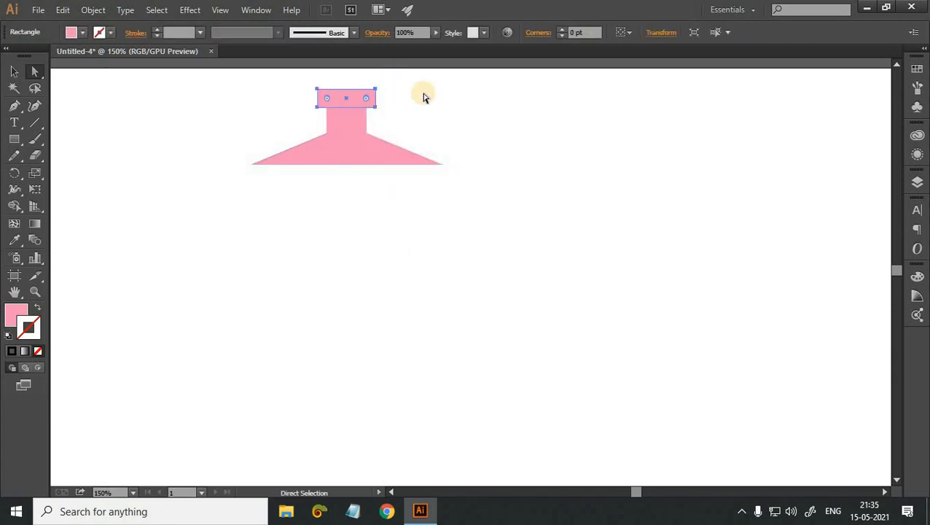
click(416, 114)
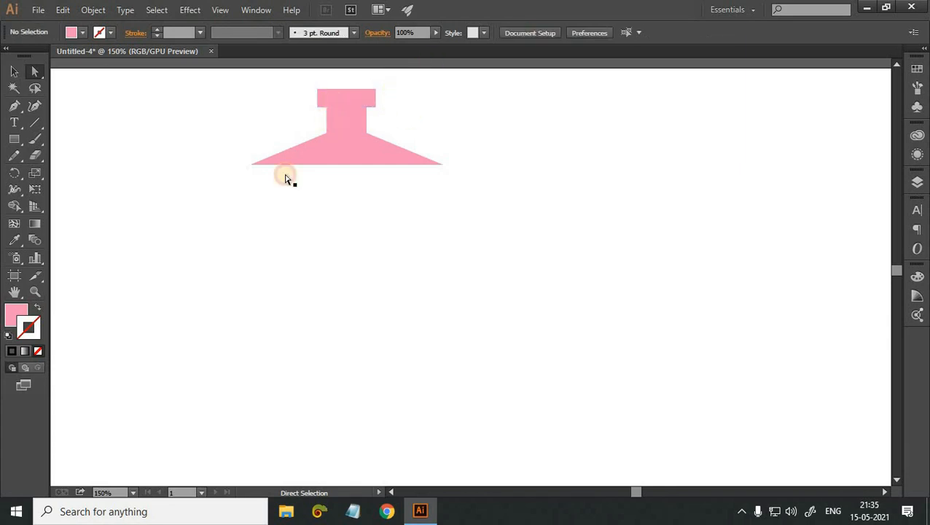
double_click(11, 318)
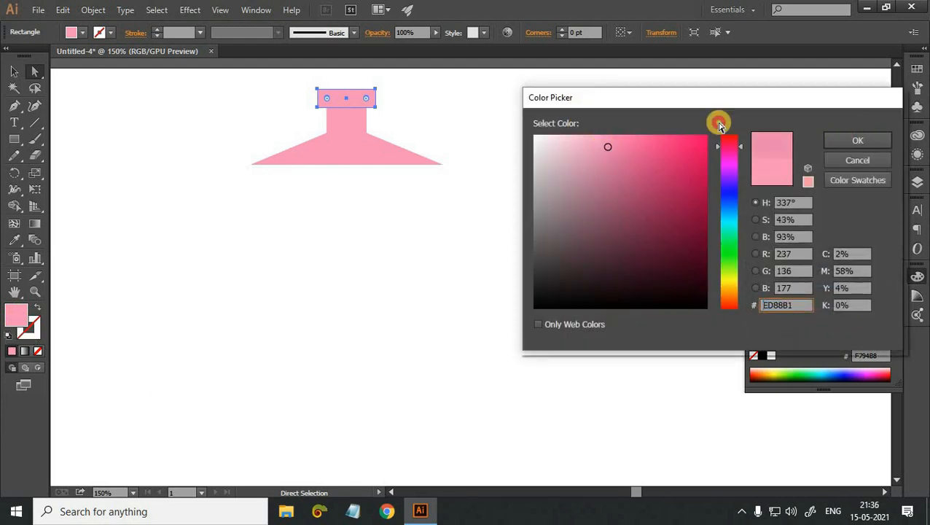
key(Return)
click(359, 272)
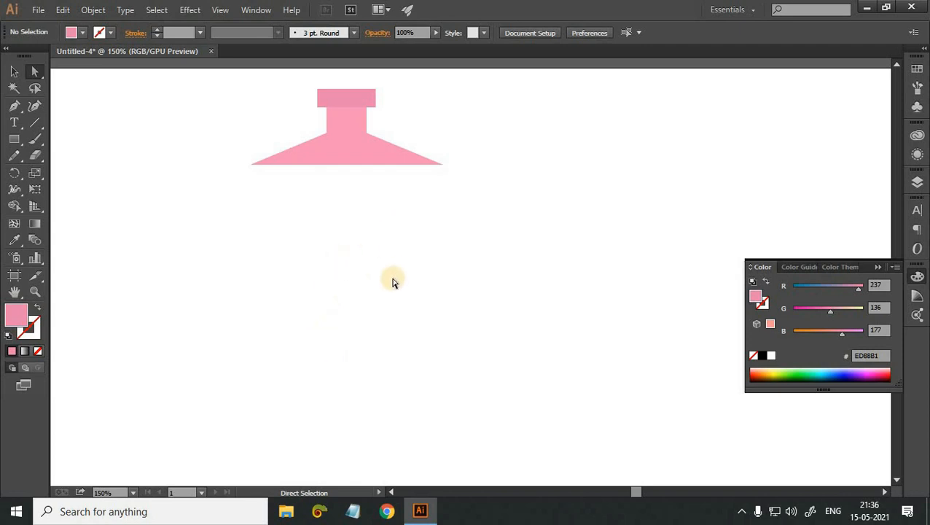
Draw a darker pink body rectangle below the shoulders, spanning their full width.
key(m)
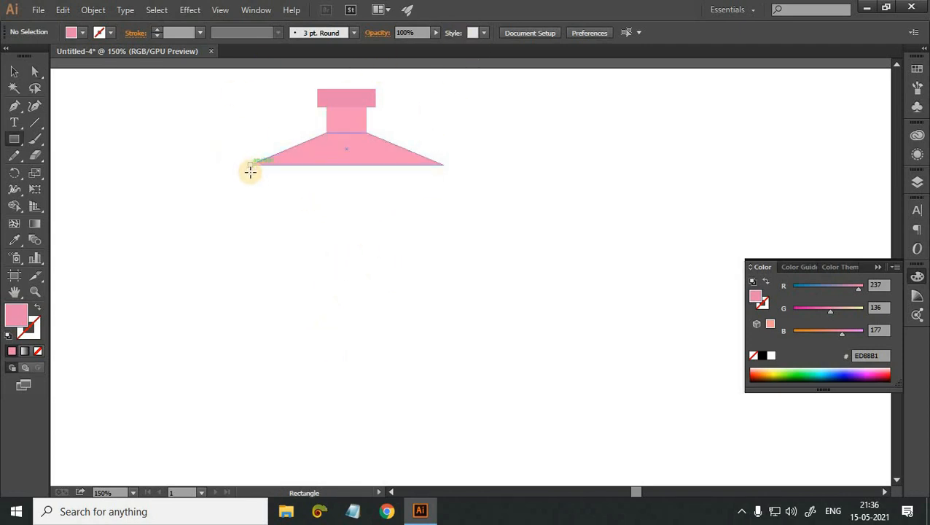
drag(250, 165, 443, 240)
click(879, 267)
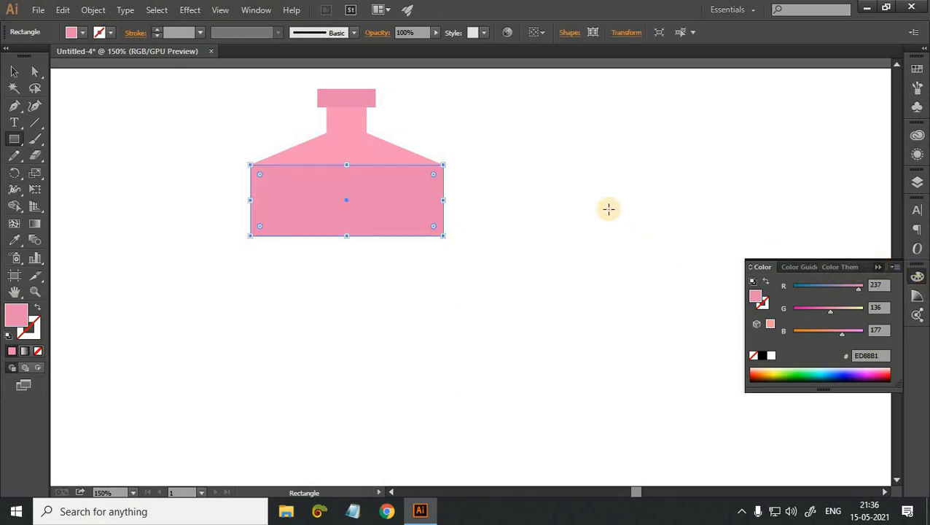
Round all corners of the body rectangle to about 3.67 pt and nudge it up slightly to overlap the shoulders.
key(a)
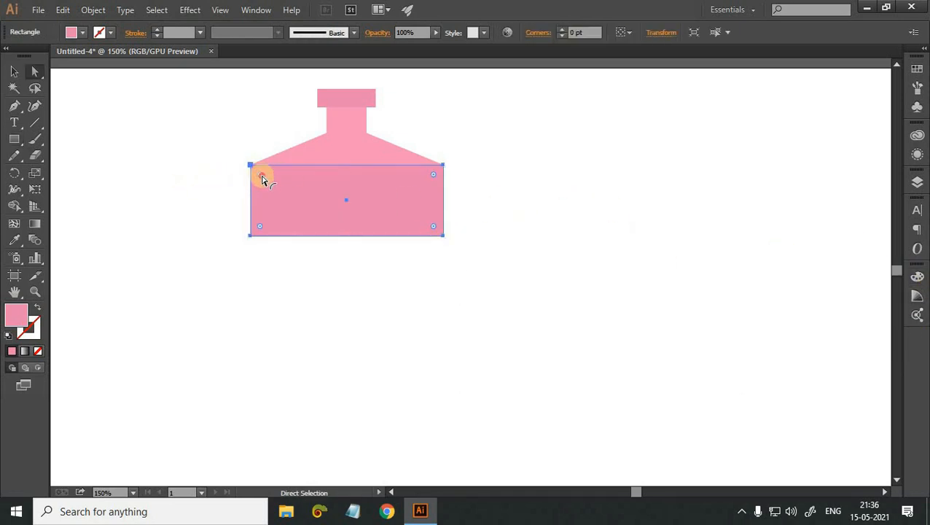
drag(264, 180, 255, 169)
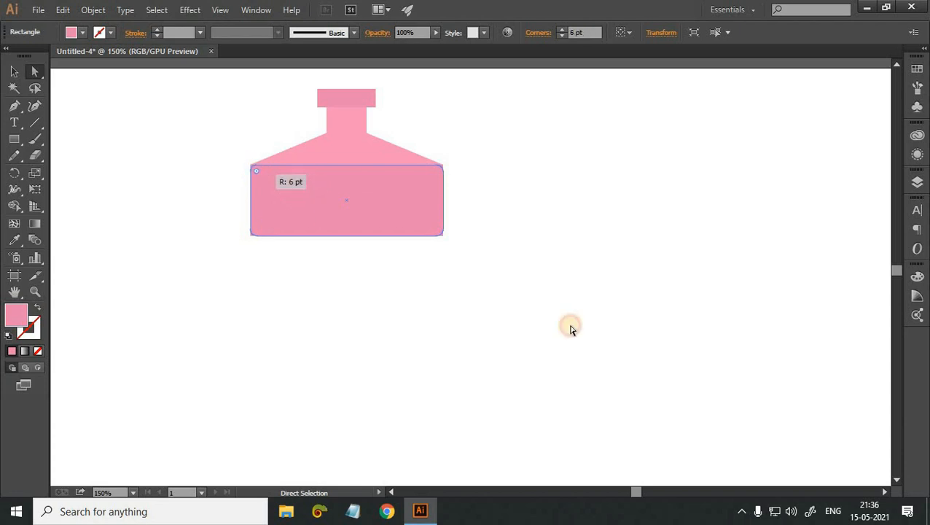
click(369, 266)
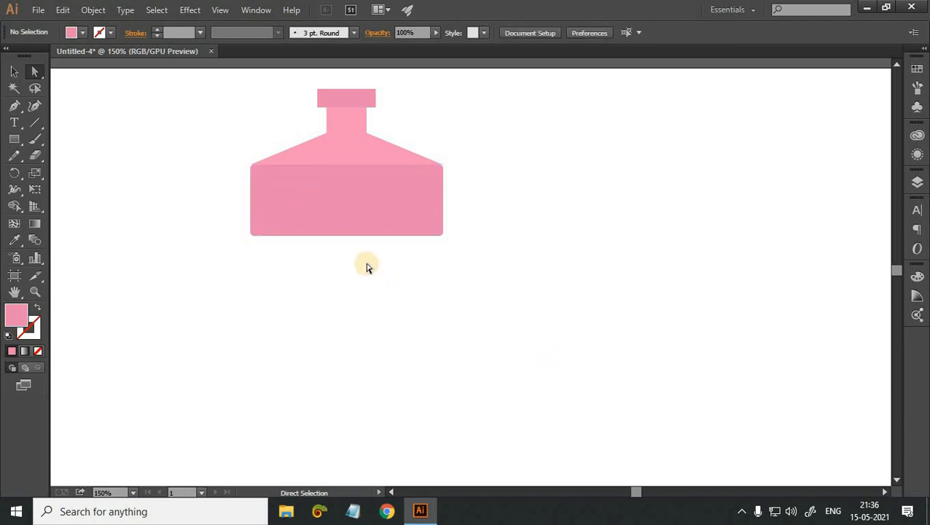
click(403, 202)
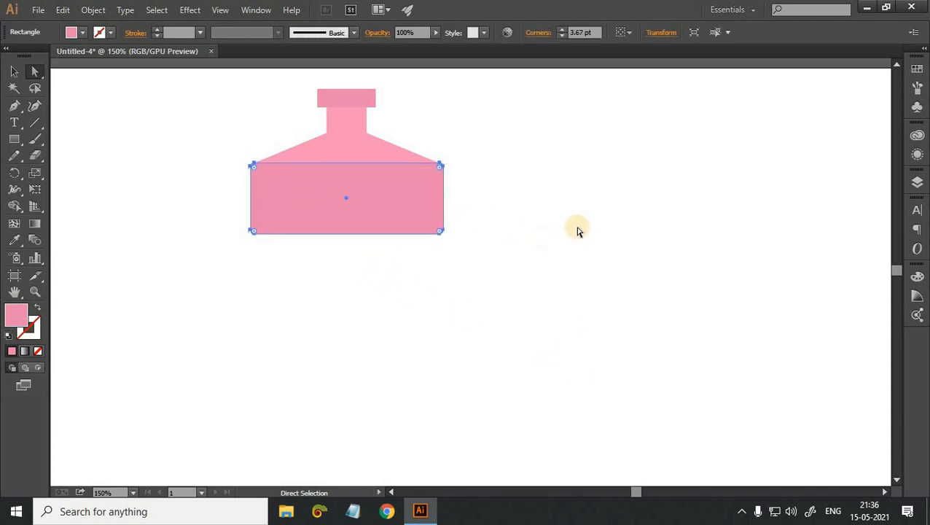
click(596, 202)
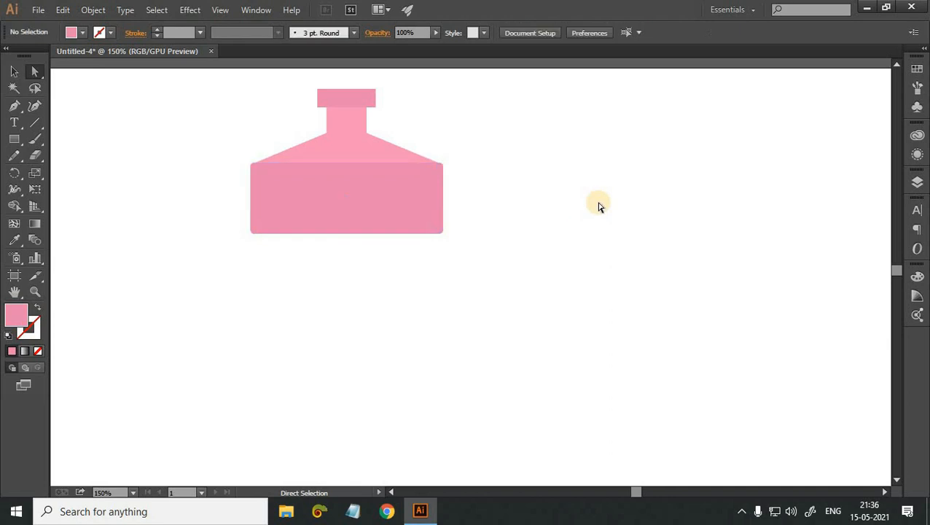
Narrow the body rectangle slightly by pulling its right edge inward.
click(441, 196)
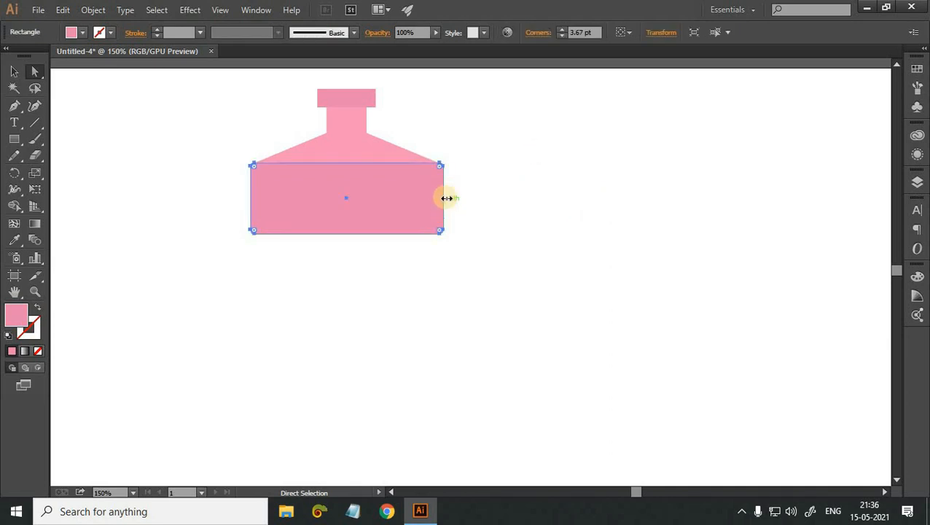
key(v)
drag(430, 202, 436, 203)
click(506, 127)
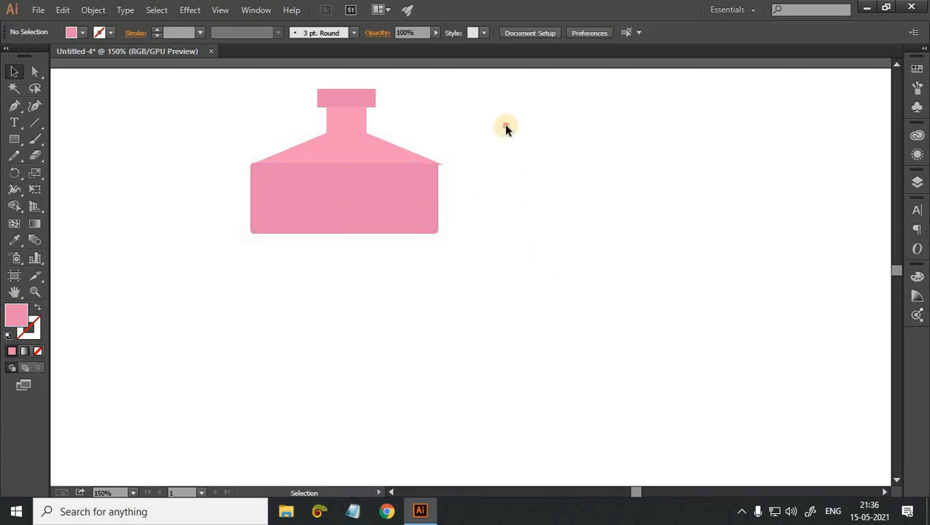
drag(330, 124, 407, 296)
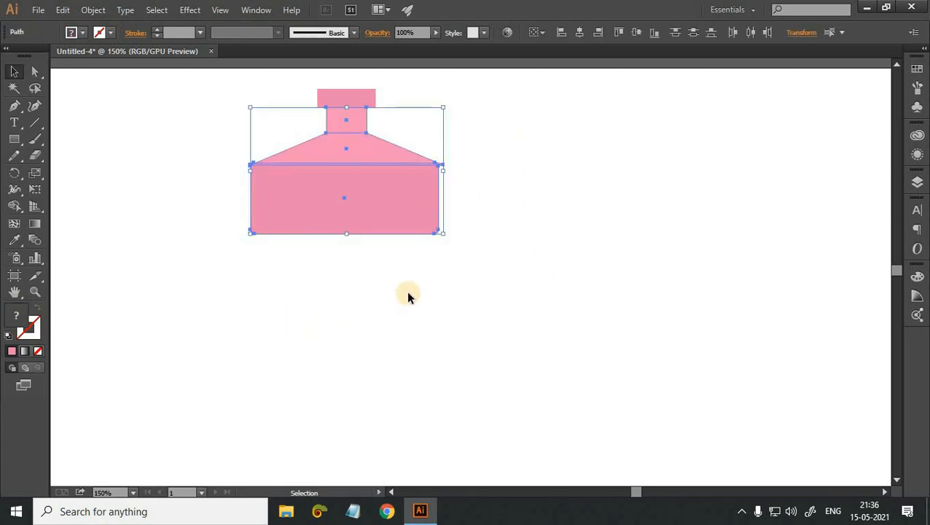
key(ctrl+plus)
key(ctrl+plus)
key(ctrl+plus)
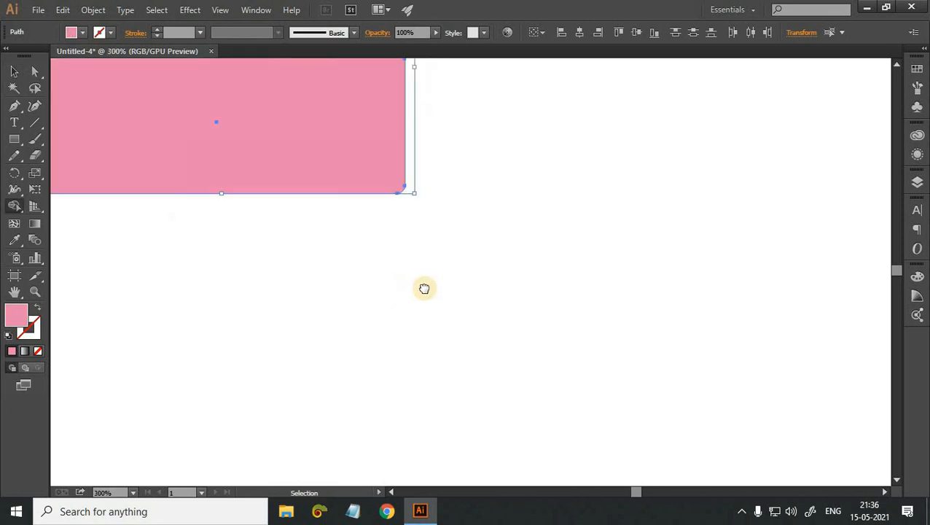
drag(428, 276, 387, 519)
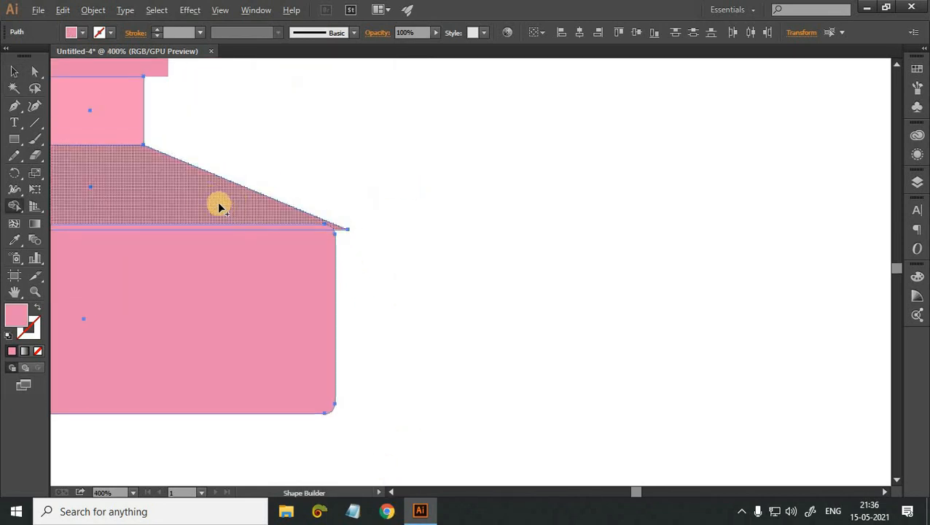
click(538, 312)
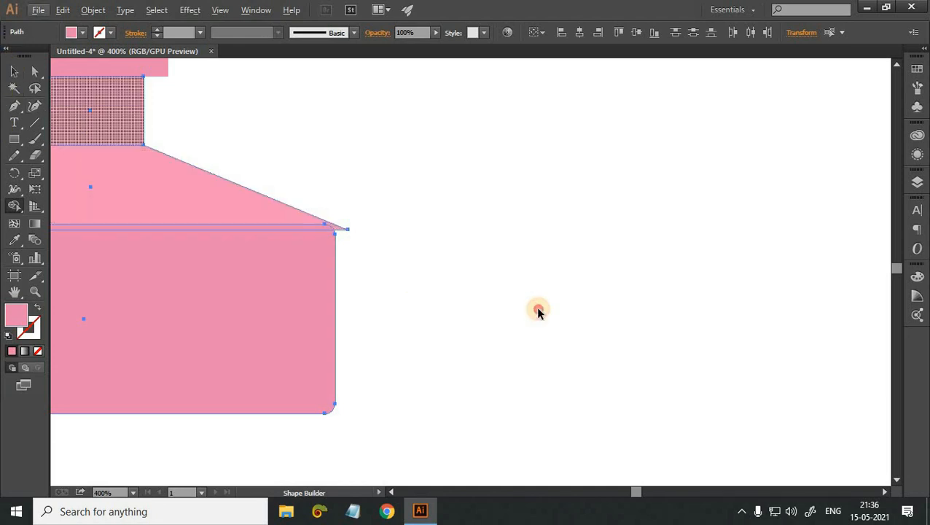
key(v)
key(ctrl+shift+a)
Move the body rectangle so it sits centred beneath the shoulders and overlaps their lower edge.
drag(276, 320, 272, 314)
key(space)
drag(204, 332, 437, 386)
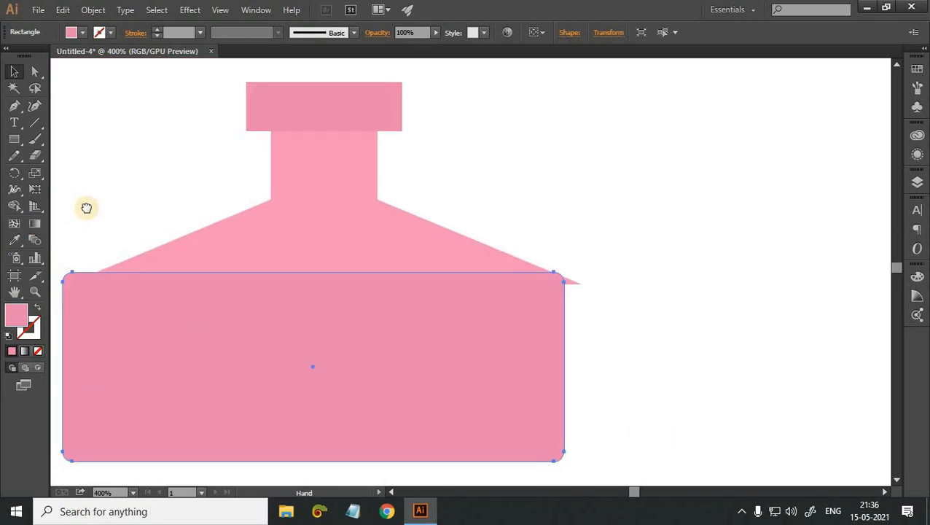
drag(239, 280, 346, 352)
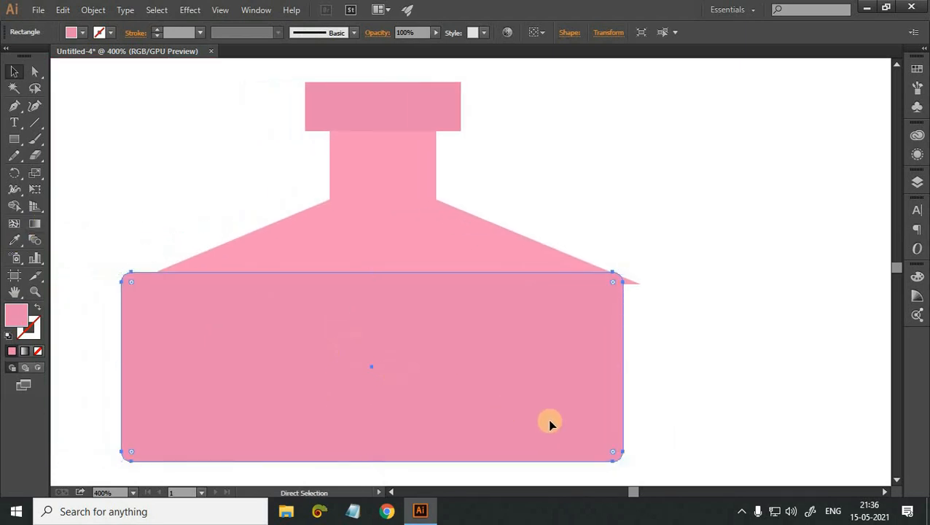
key(ctrl+z)
drag(517, 388, 524, 380)
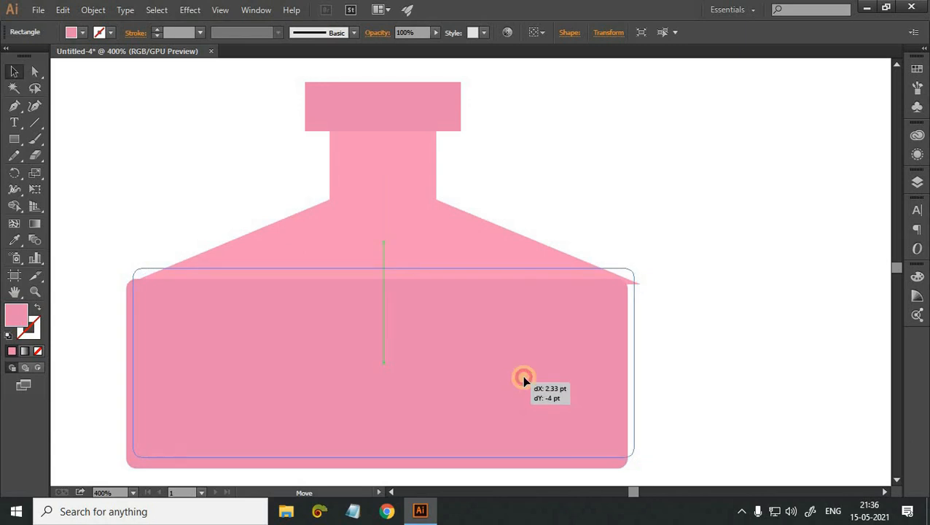
Select the neck, shoulders and body, and remove the right shoulder tip protruding beyond the body with the Shape Builder tool.
drag(774, 191, 234, 437)
key(shift+m)
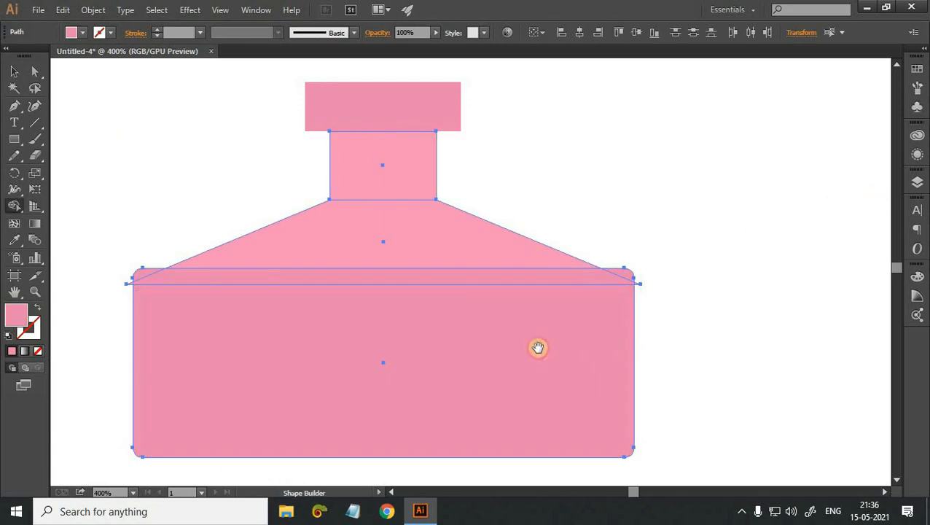
scroll(544, 280, right, 3)
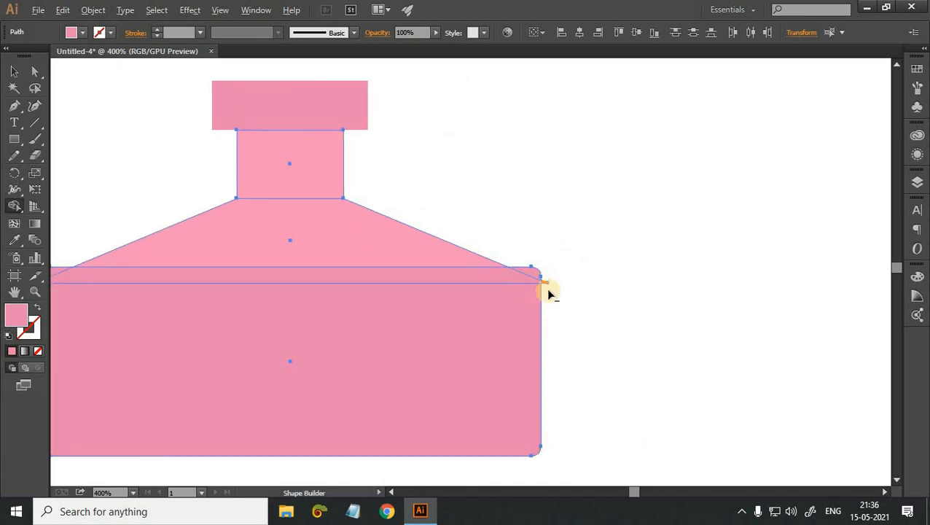
scroll(546, 288, up, 6)
alt+click(527, 228)
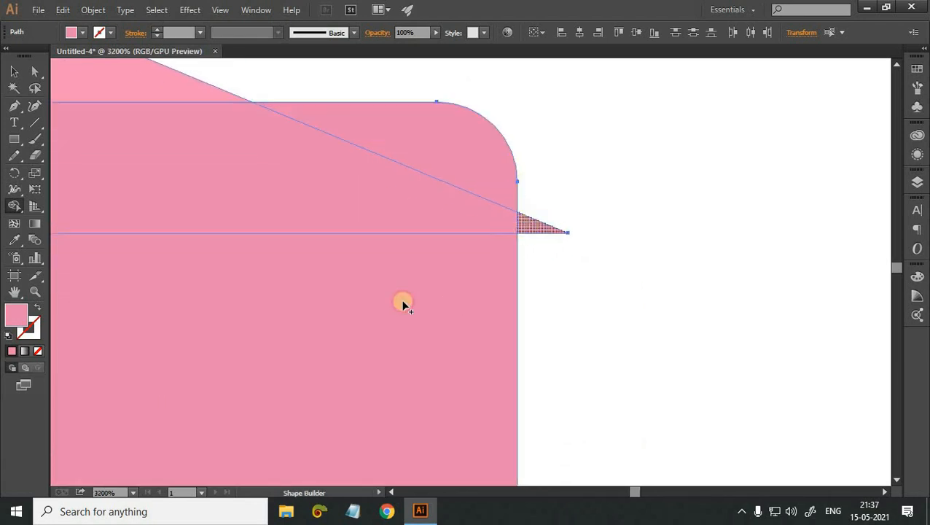
Remove the left shoulder tip protruding beyond the body with the Shape Builder tool and deselect the artwork.
drag(377, 297, 835, 364)
drag(315, 295, 809, 325)
drag(241, 299, 809, 349)
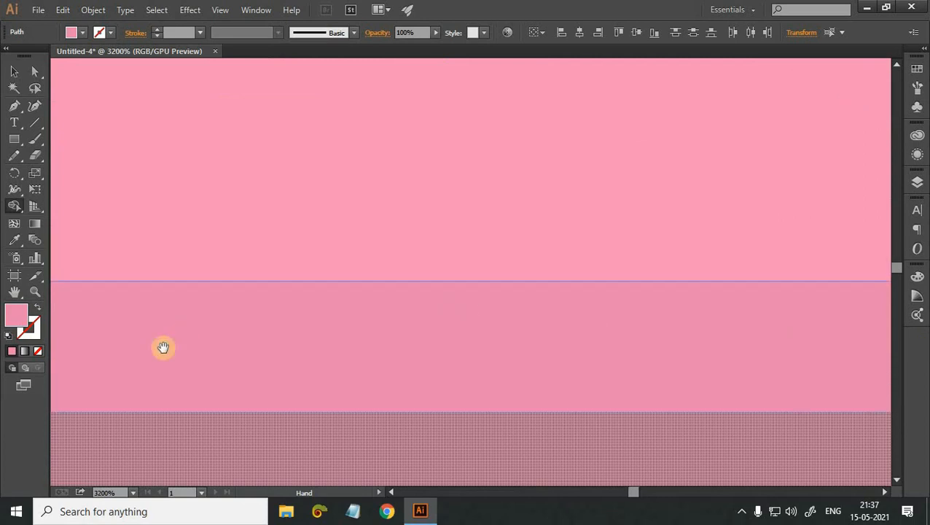
drag(161, 348, 808, 393)
drag(91, 309, 808, 314)
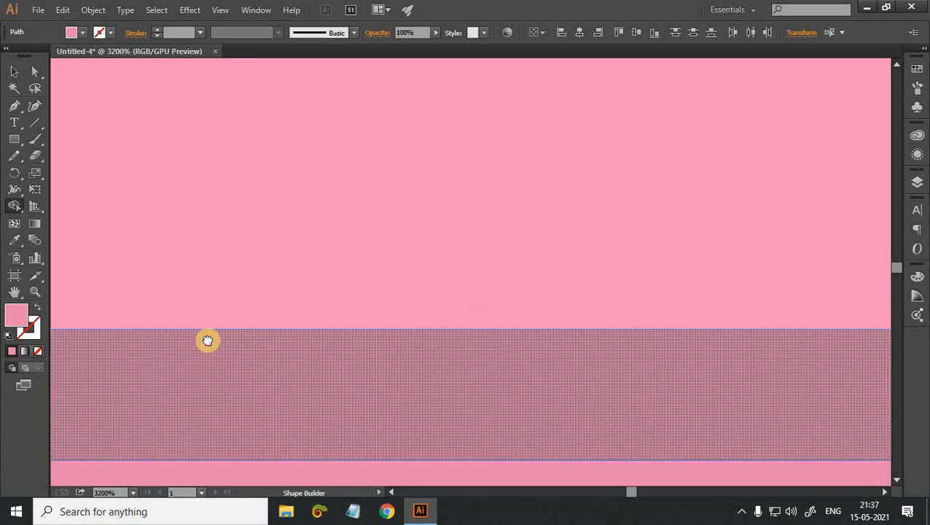
drag(208, 341, 809, 292)
drag(242, 363, 815, 389)
drag(158, 347, 373, 290)
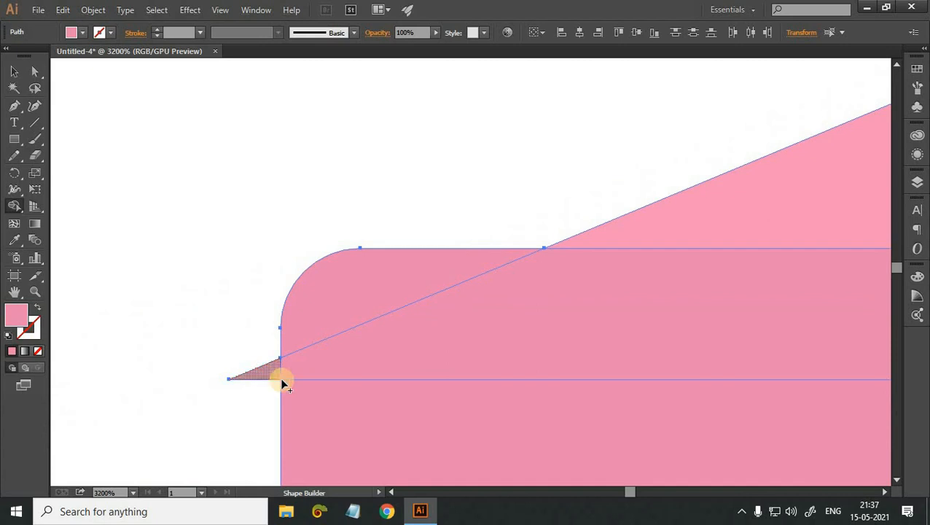
alt+click(280, 378)
key(minus)
key(ctrl+minus)
key(ctrl+minus)
key(ctrl+minus)
key(ctrl+minus)
key(ctrl+minus)
key(ctrl+minus)
key(ctrl+minus)
key(ctrl+minus)
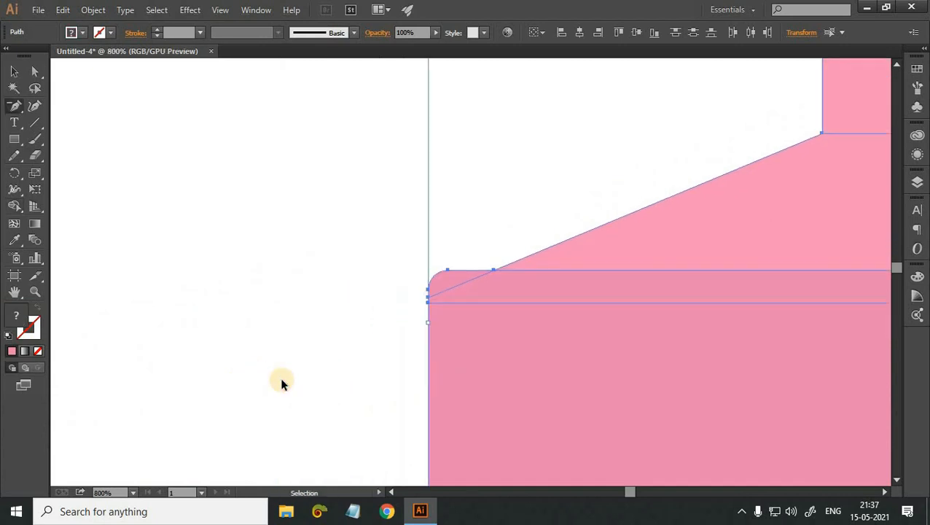
key(v)
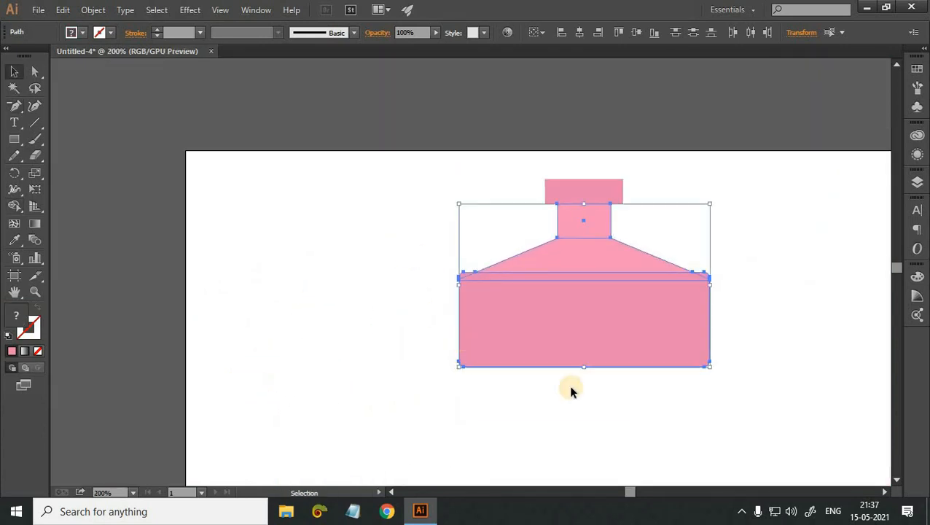
click(571, 388)
Draw a thin strip about 165.5 by 4.67 pt directly beneath the body and fill it with dark maroon 750734.
drag(376, 293, 238, 158)
scroll(392, 208, down, 1)
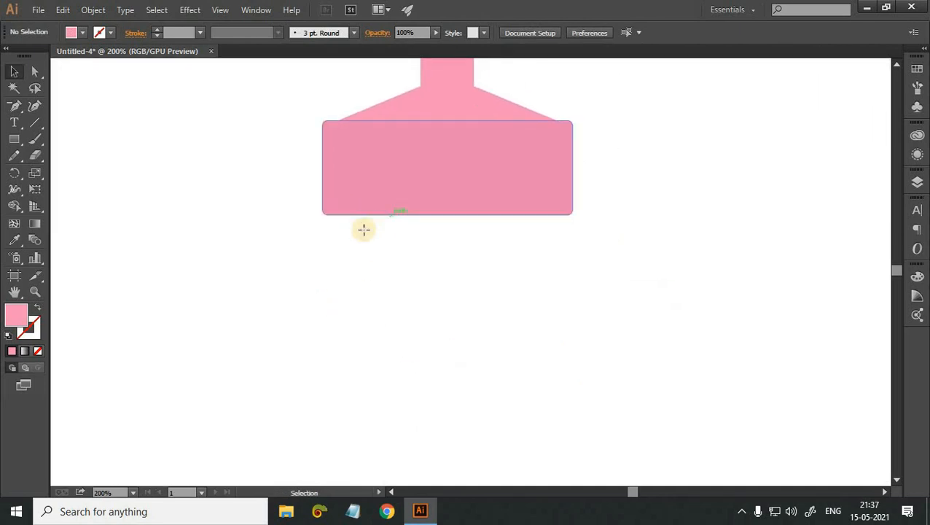
key(m)
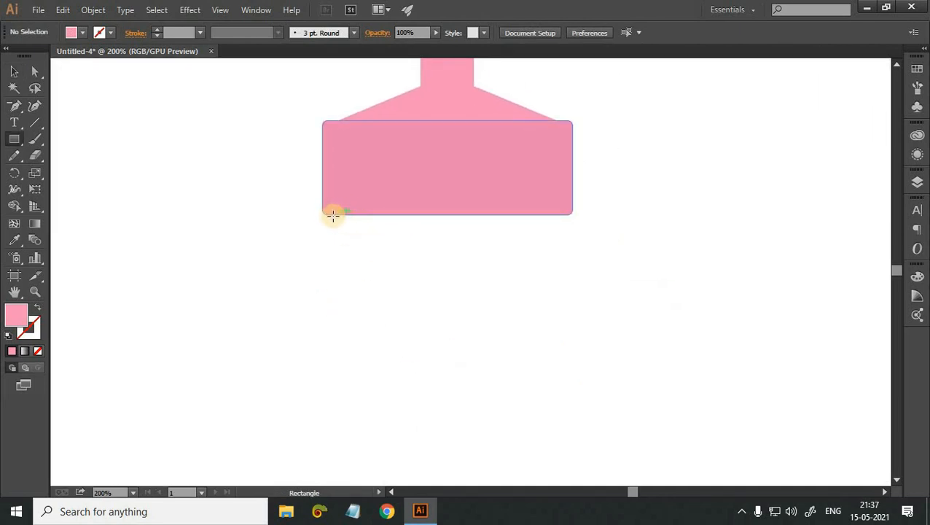
drag(333, 215, 558, 220)
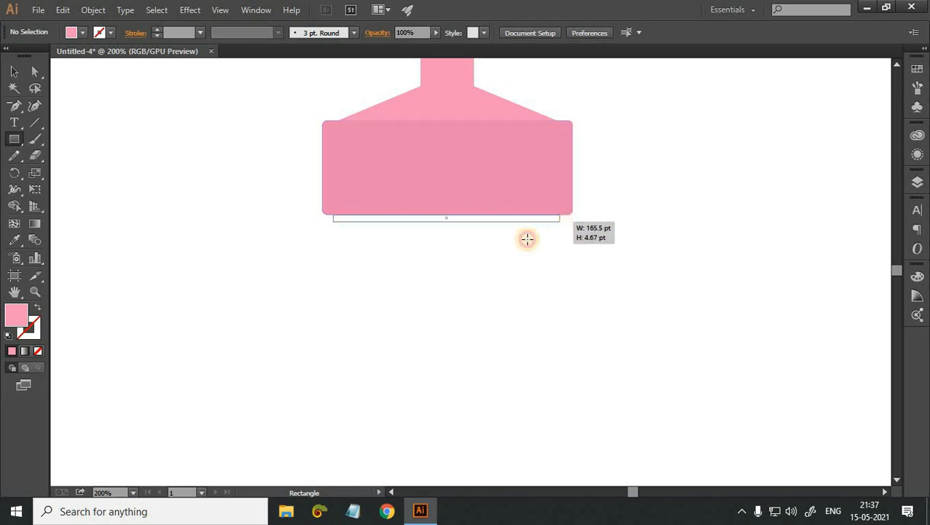
double_click(12, 314)
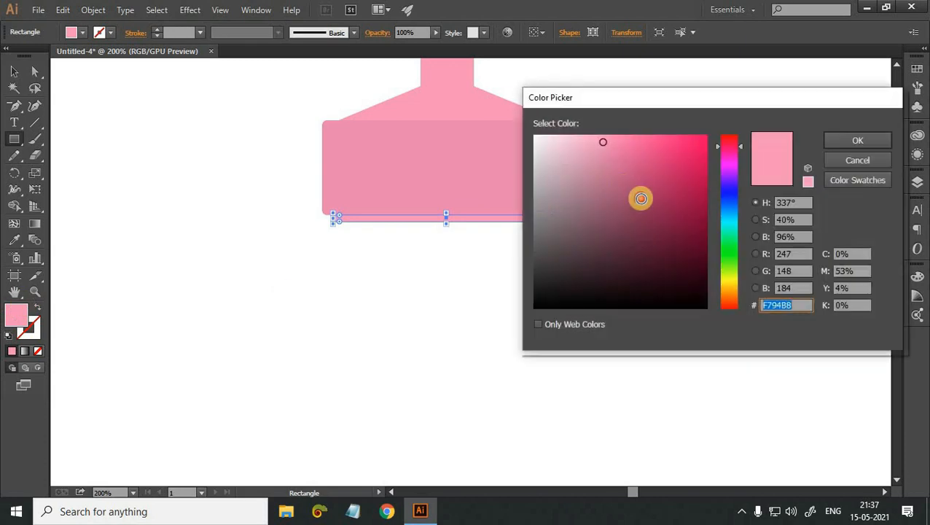
drag(670, 214, 698, 227)
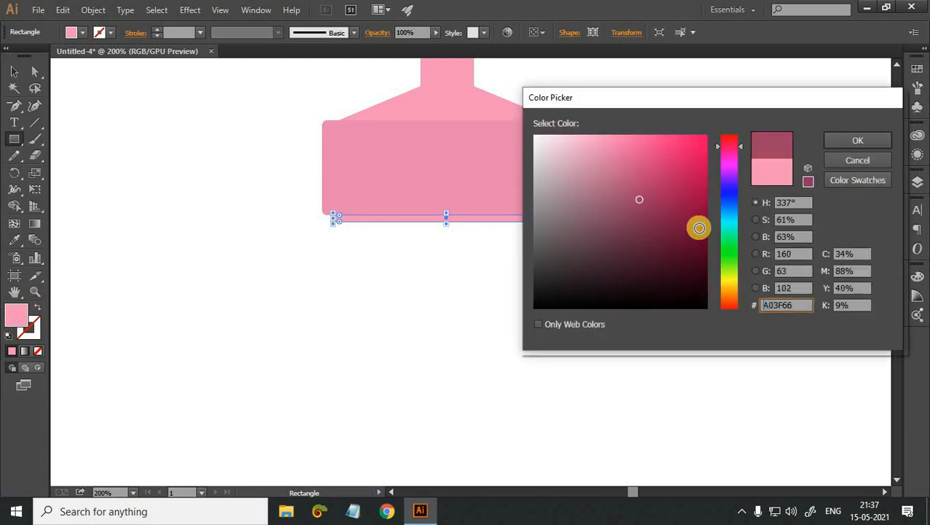
click(823, 143)
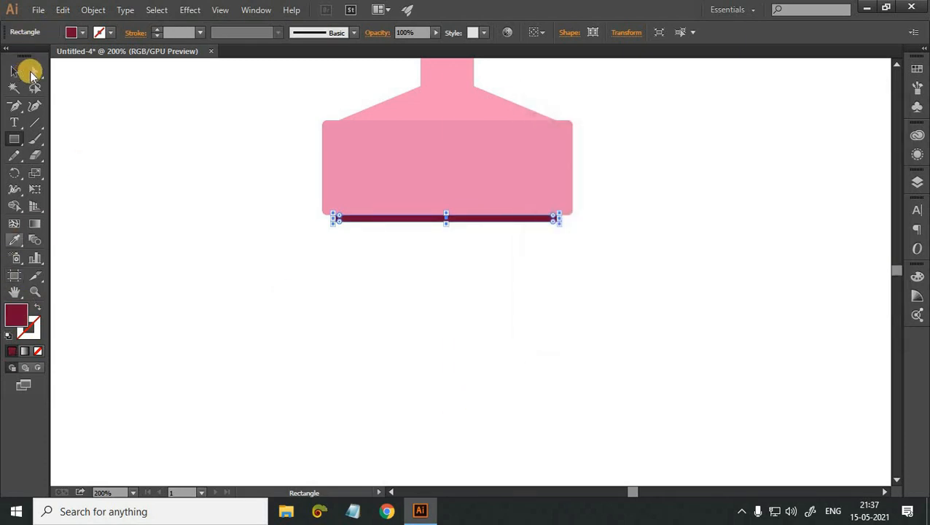
Pull both lower corners of the maroon strip outward by about 3.5 pt to turn it into a trapezoid.
click(37, 69)
click(337, 223)
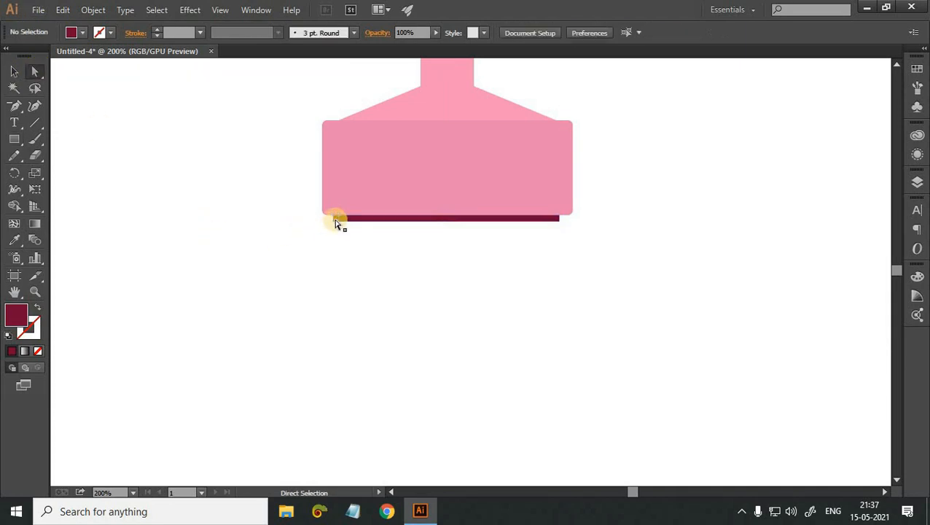
click(334, 225)
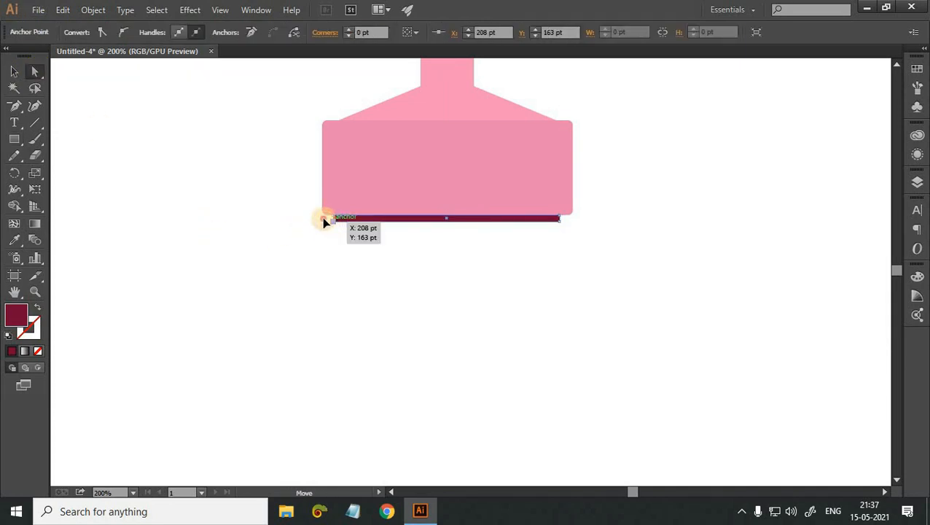
drag(324, 218, 339, 215)
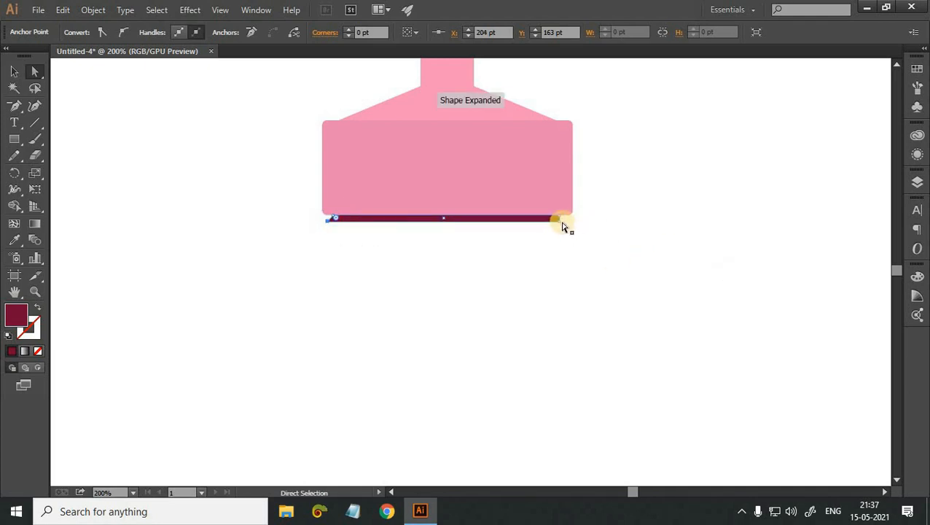
drag(562, 225, 563, 220)
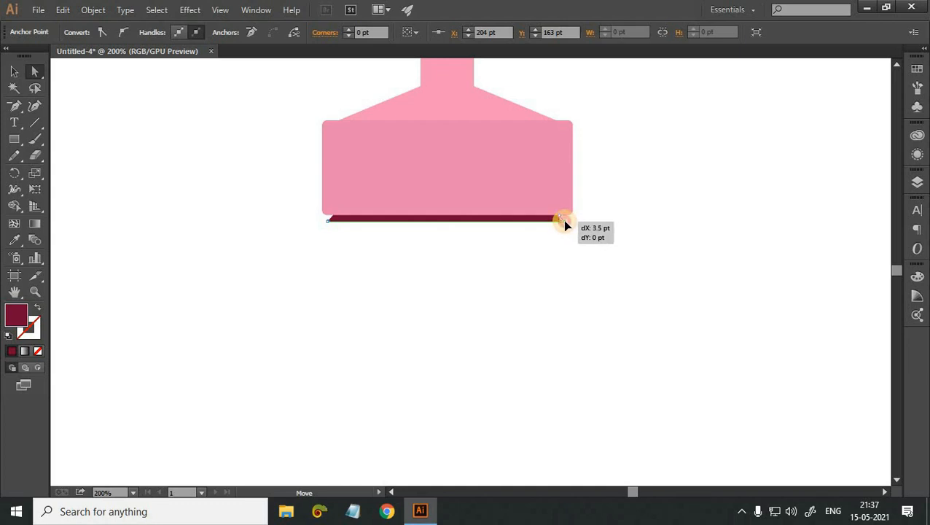
drag(565, 222, 566, 223)
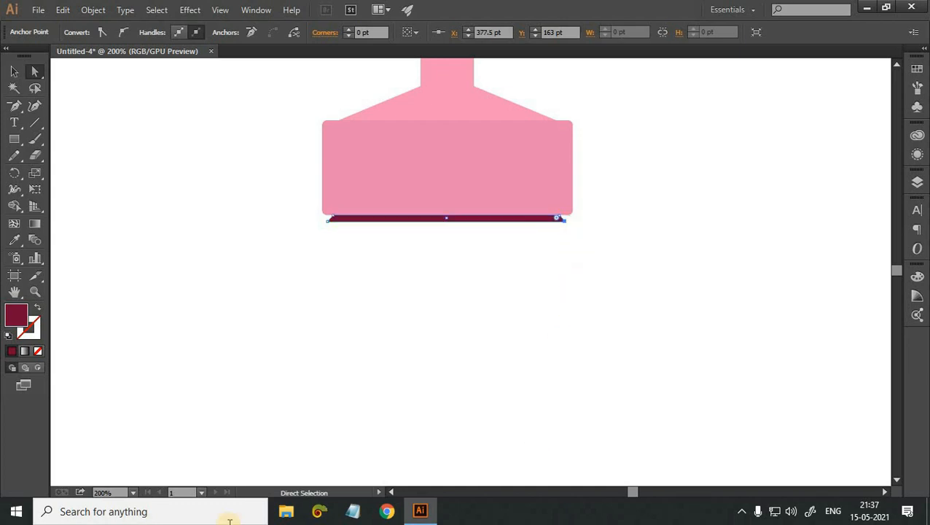
click(202, 296)
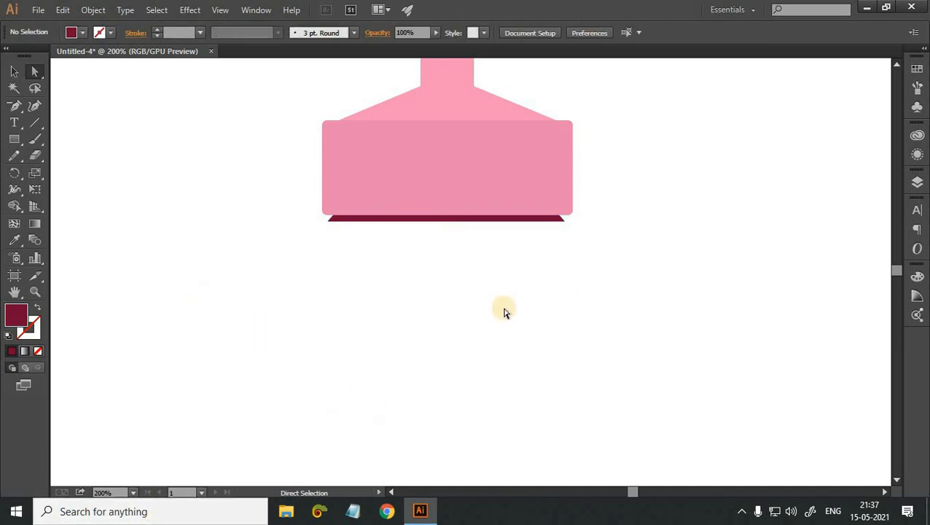
Draw a rectangle about 183.33 by 40 pt directly beneath the maroon strip and fill it with the body's pink.
key(m)
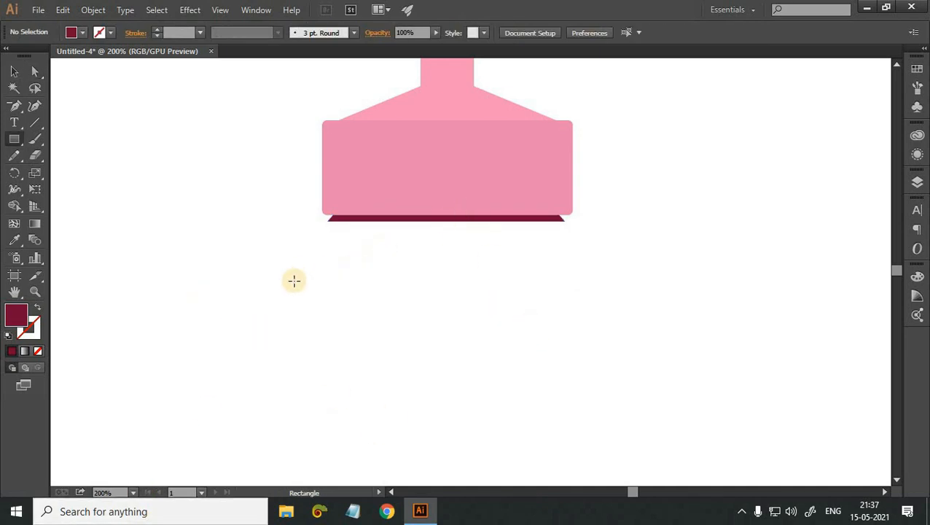
drag(351, 152, 368, 100)
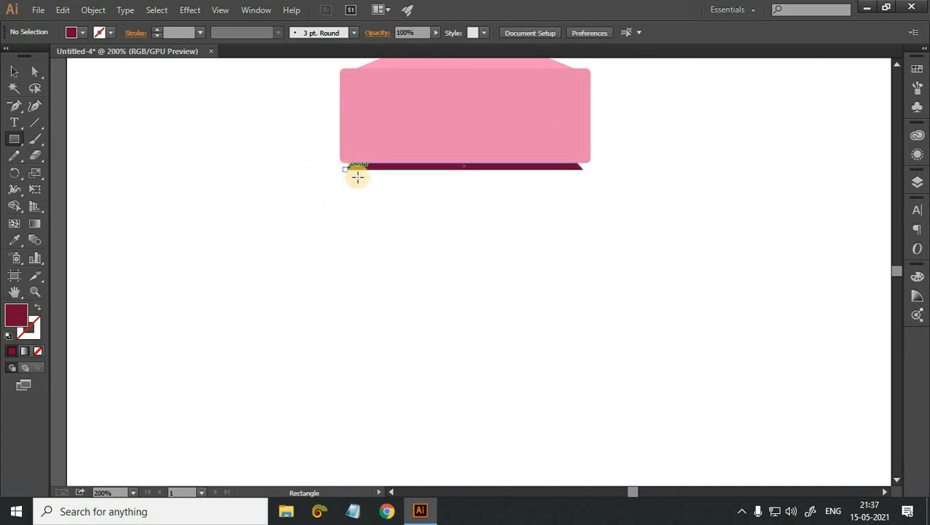
drag(341, 170, 591, 224)
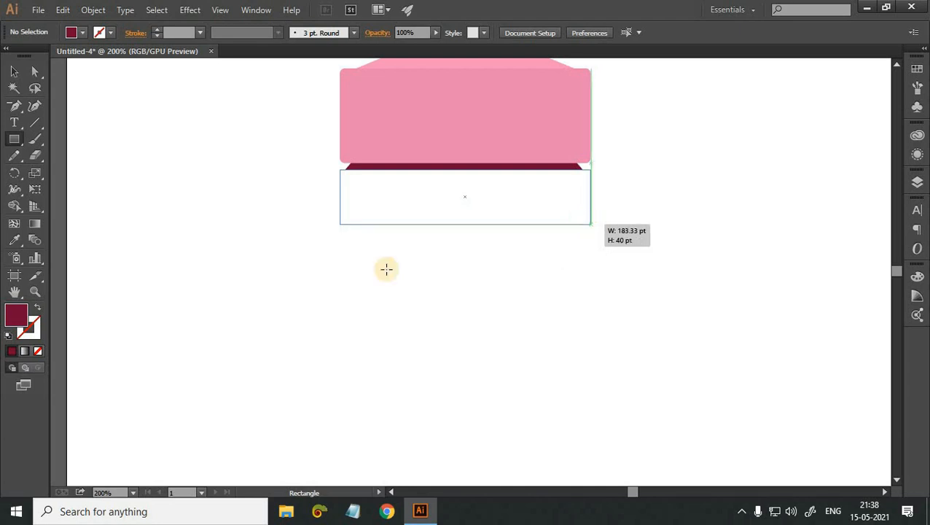
key(i)
click(366, 100)
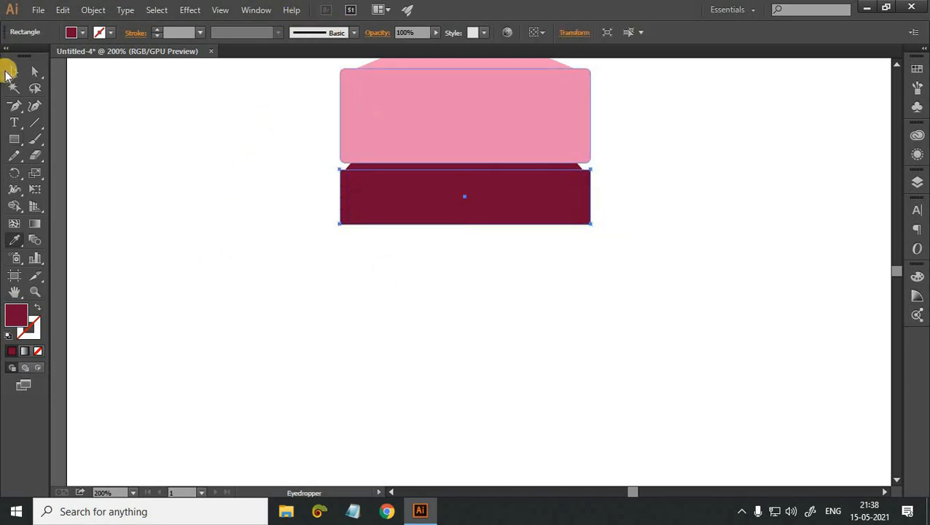
key(v)
click(196, 163)
Draw a taller rectangle directly beneath the lower pink band at the same width and fill it with pale pink FCD2E5.
scroll(196, 149, down, 1)
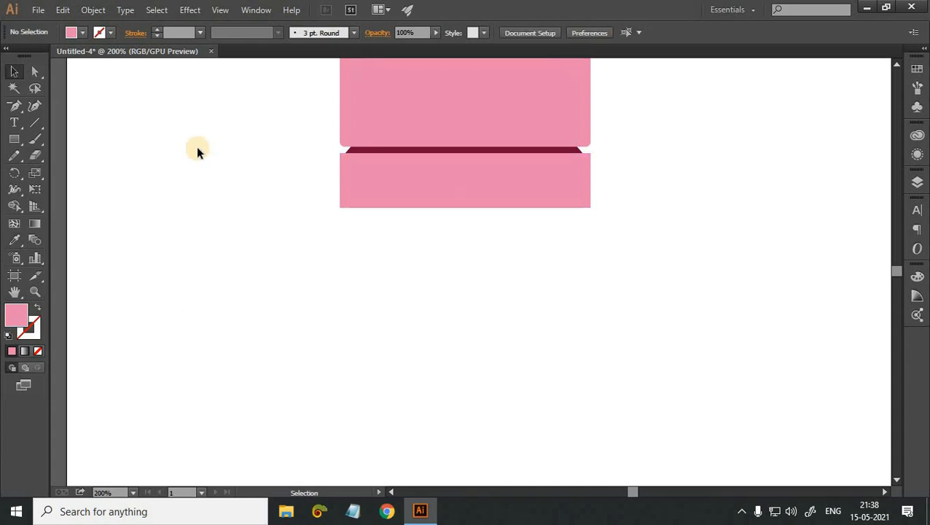
scroll(198, 150, up, 1)
key(ctrl+minus)
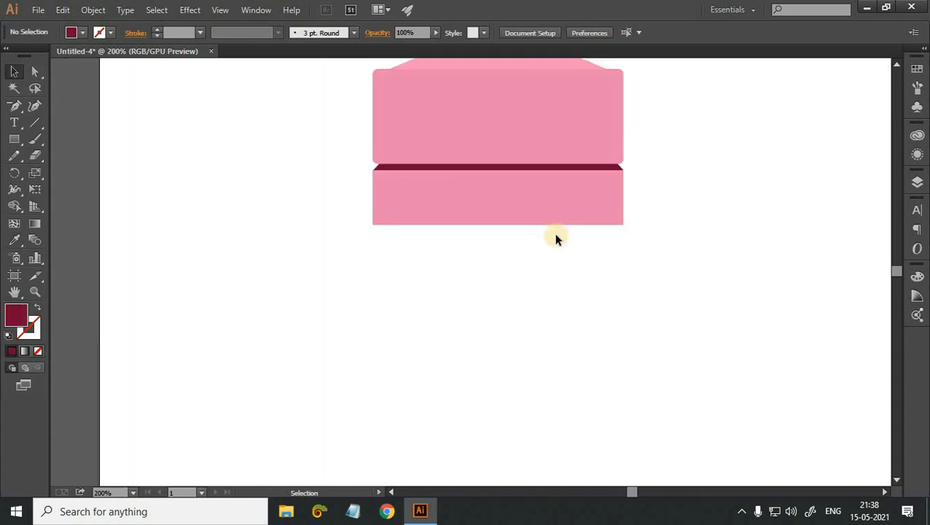
key(m)
mouse_move(373, 223)
mouse_down()
mouse_move(415, 268)
mouse_move(625, 406)
mouse_move(620, 367)
mouse_move(619, 397)
mouse_move(623, 378)
mouse_up()
double_click(16, 312)
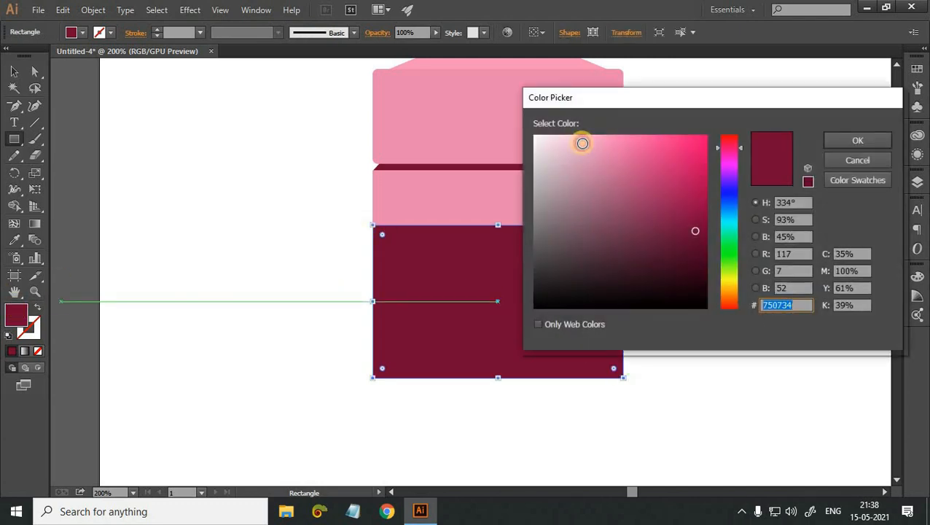
drag(583, 143, 562, 136)
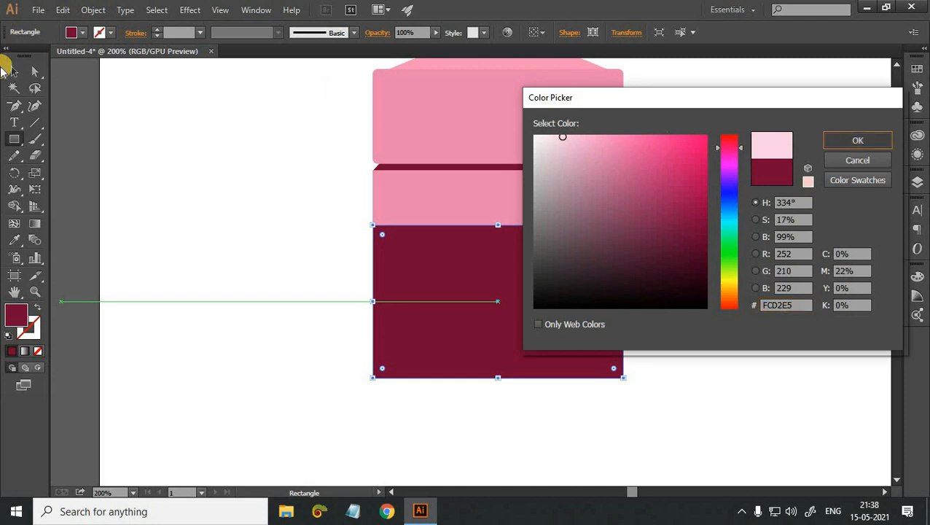
click(13, 71)
click(269, 205)
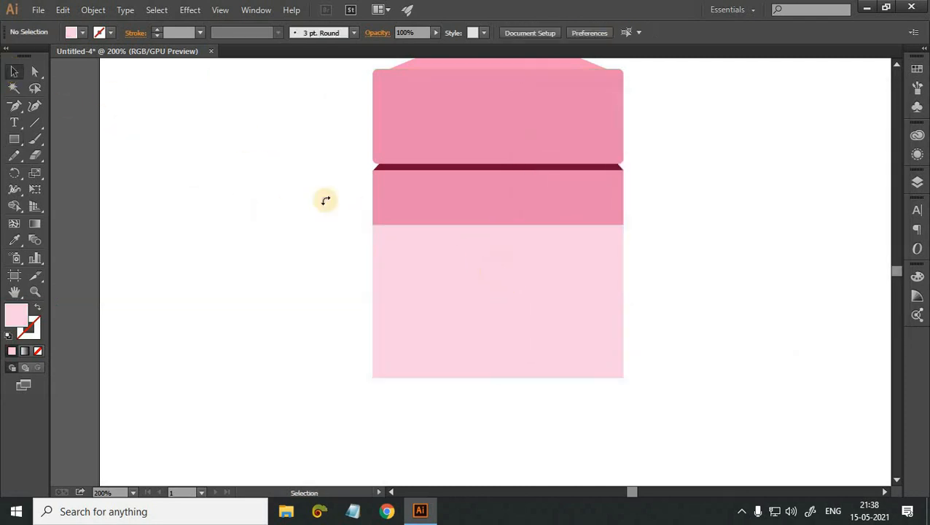
Add an anchor point at the middle of the pale pink rectangle's left edge.
click(34, 71)
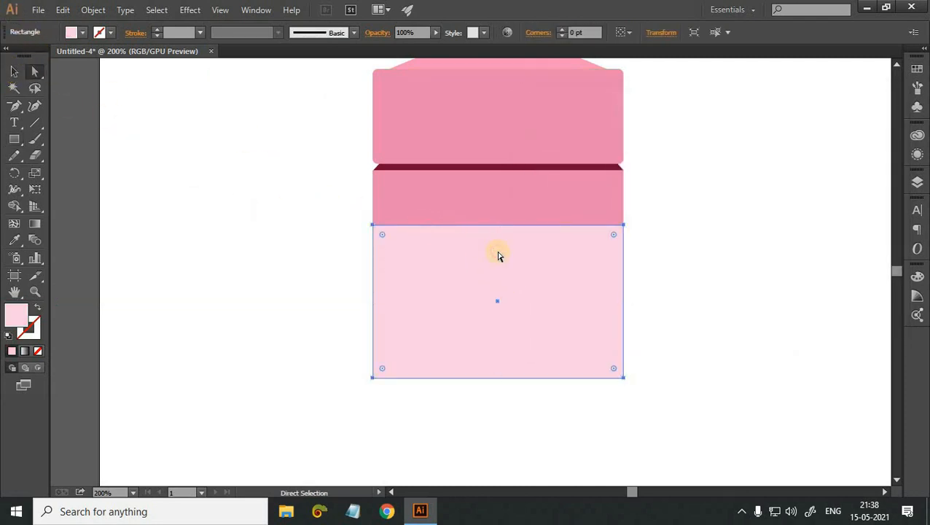
key(p)
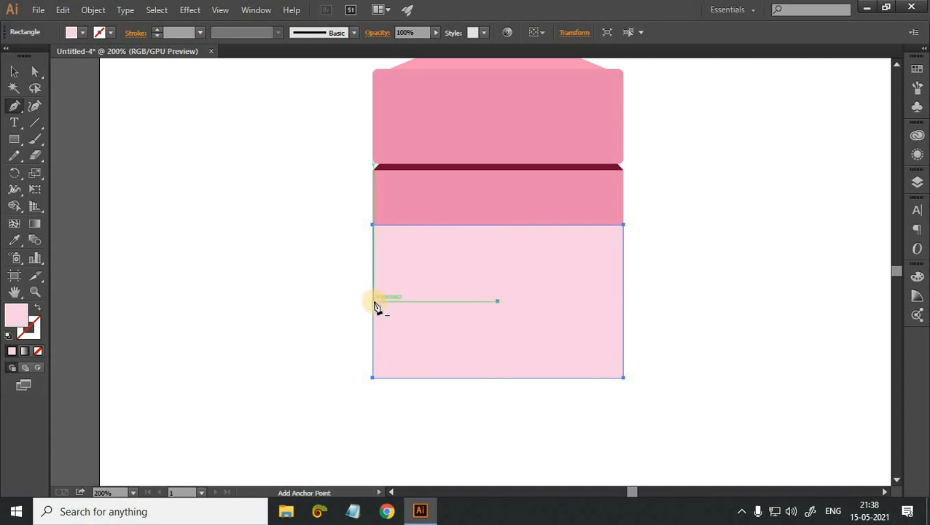
click(374, 302)
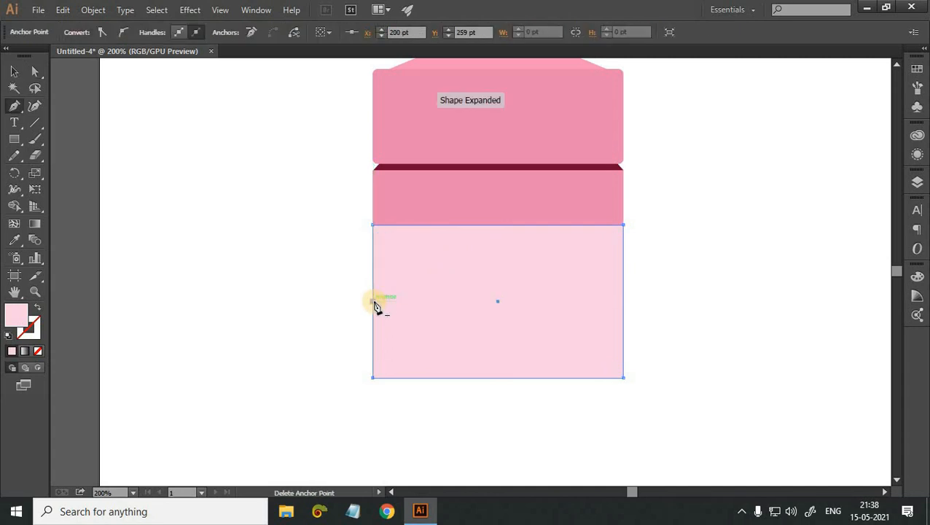
Add an anchor point midway along the pale rectangle's right edge and pull the left edge's midpoint inward by about 20.5 pt.
click(624, 301)
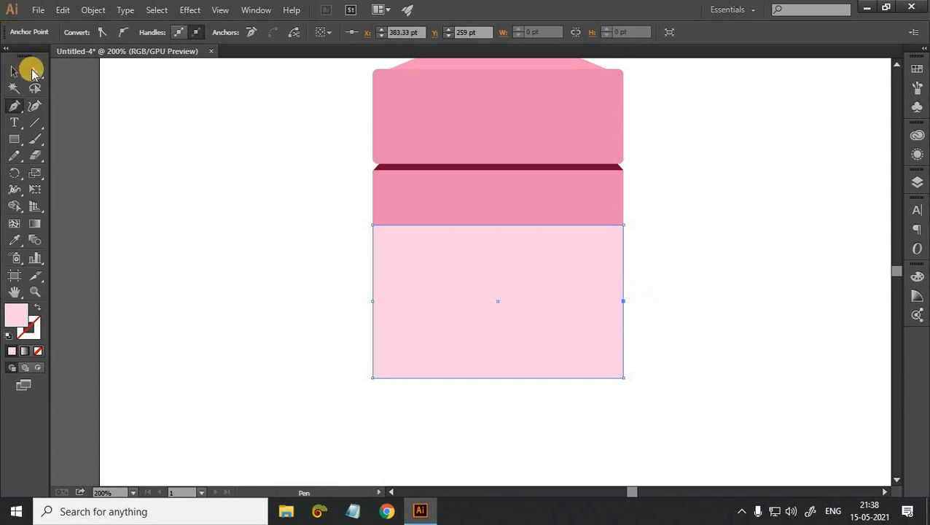
click(34, 72)
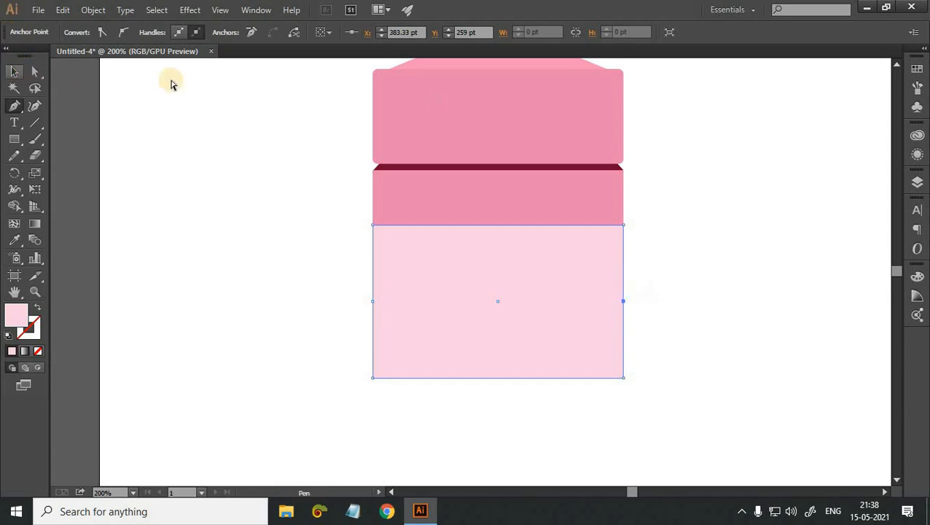
click(373, 302)
drag(399, 305, 401, 304)
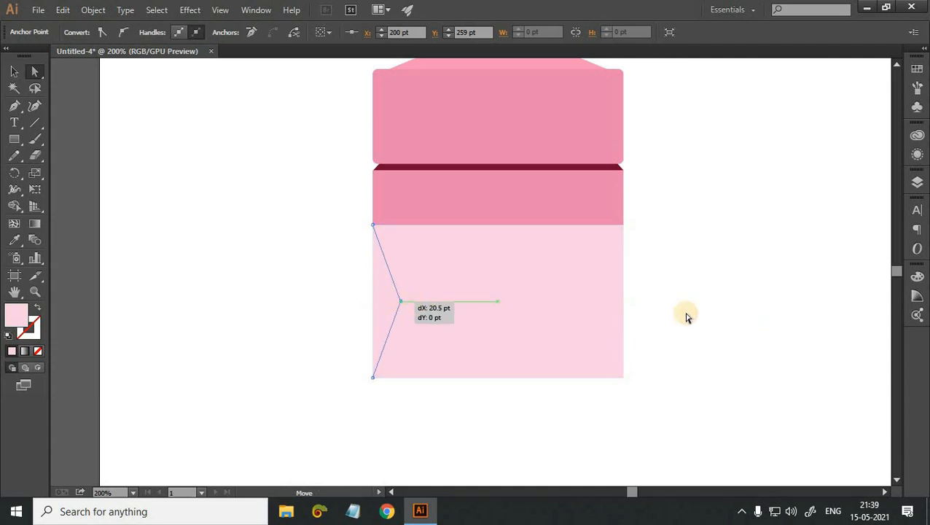
Pull the right midpoint inward to X 364 pt and round both inward points into smooth curves with a radius of about 82 pt.
drag(623, 303, 717, 330)
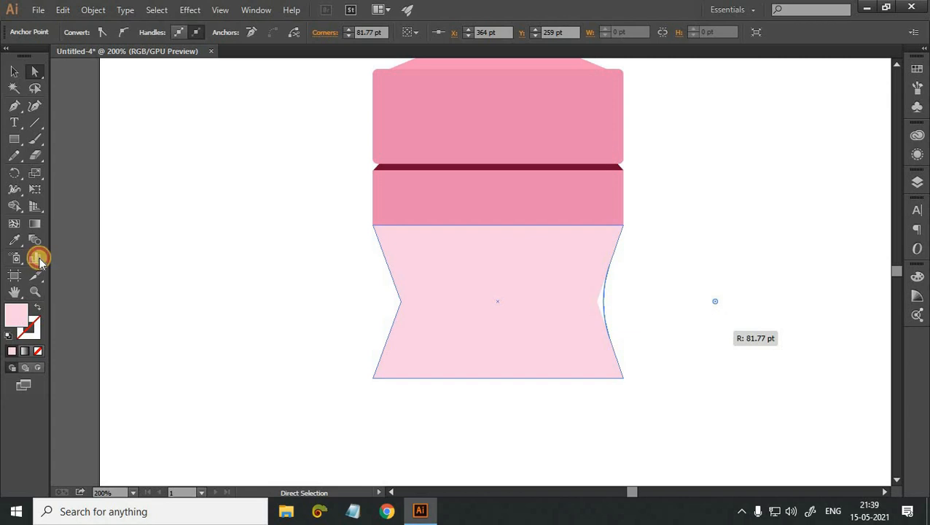
click(400, 301)
drag(386, 304, 283, 343)
click(203, 326)
key(ctrl+z)
drag(386, 301, 273, 396)
click(273, 396)
Shorten the curved pale pink waist section by moving its lower edge up.
key(ctrl+minus)
key(ctrl+minus)
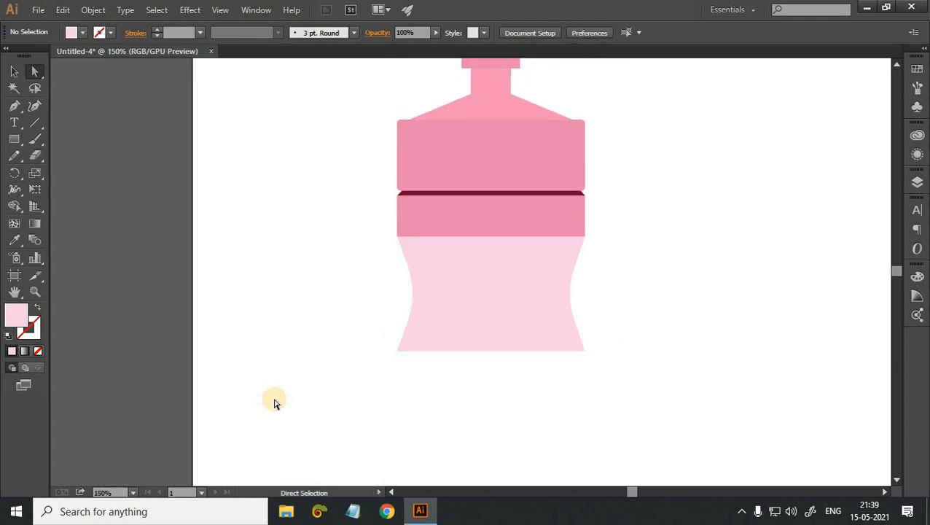
key(v)
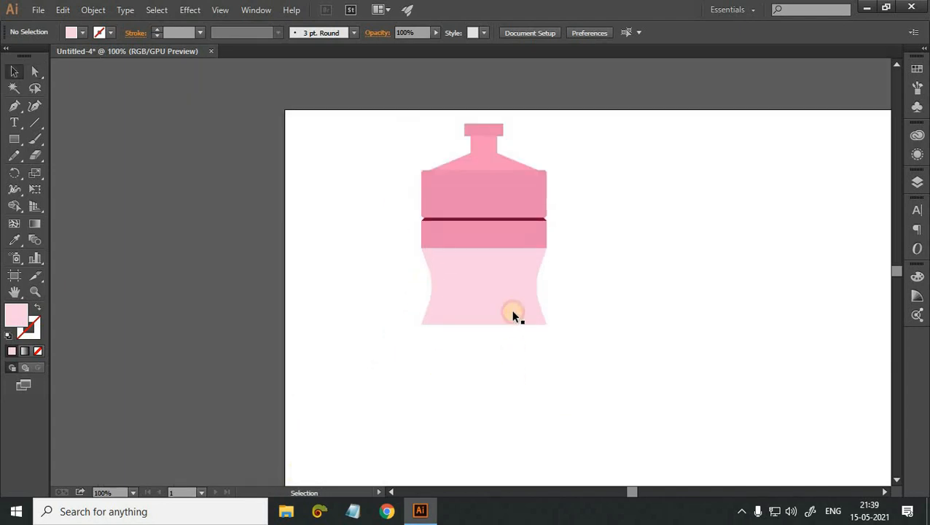
click(484, 325)
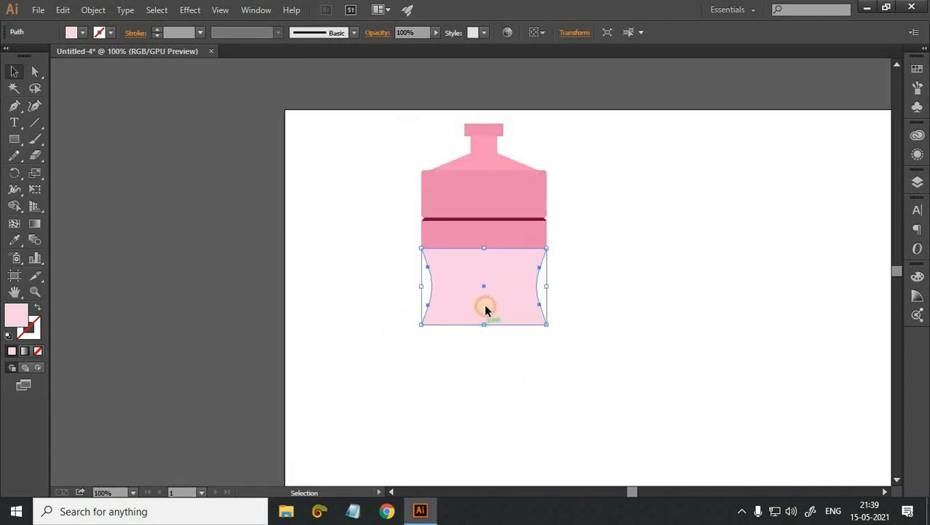
drag(484, 325, 485, 307)
click(679, 386)
Draw a rectangle about 183.33 by 245 pt directly beneath the pale waist and fill it with the upper body's pink.
scroll(510, 281, down, 1)
key(m)
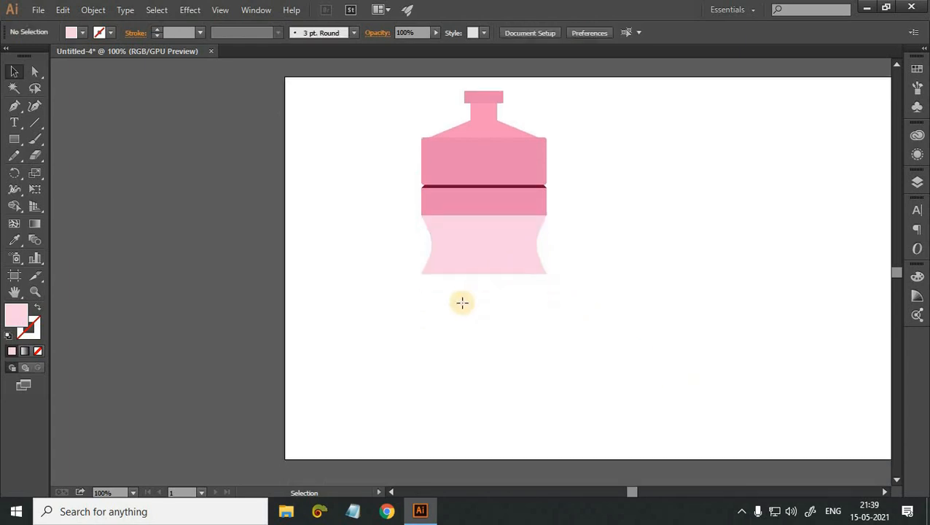
key(m)
scroll(417, 243, down, 1)
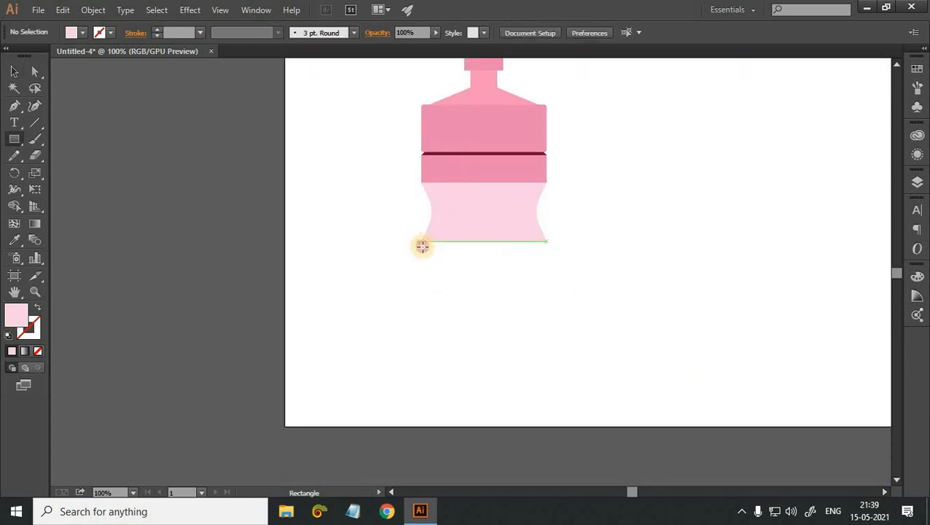
drag(422, 243, 547, 408)
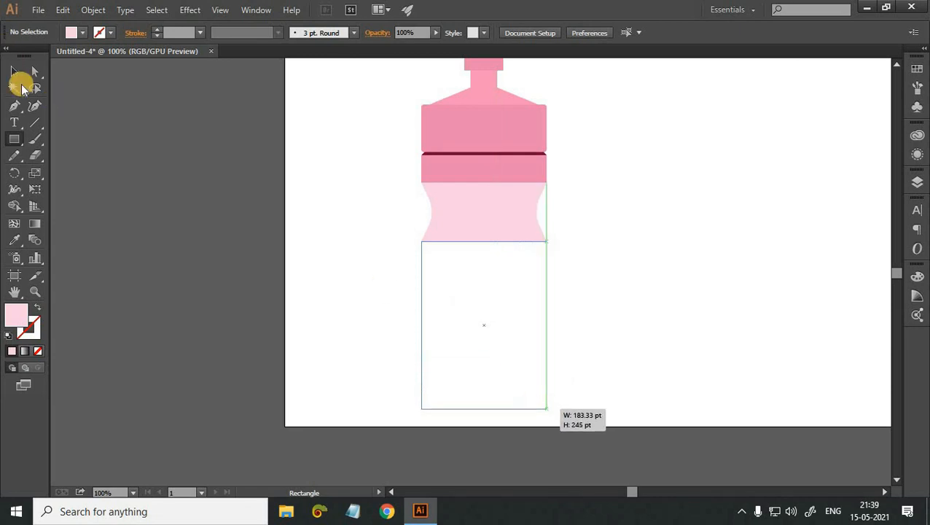
click(15, 71)
click(35, 72)
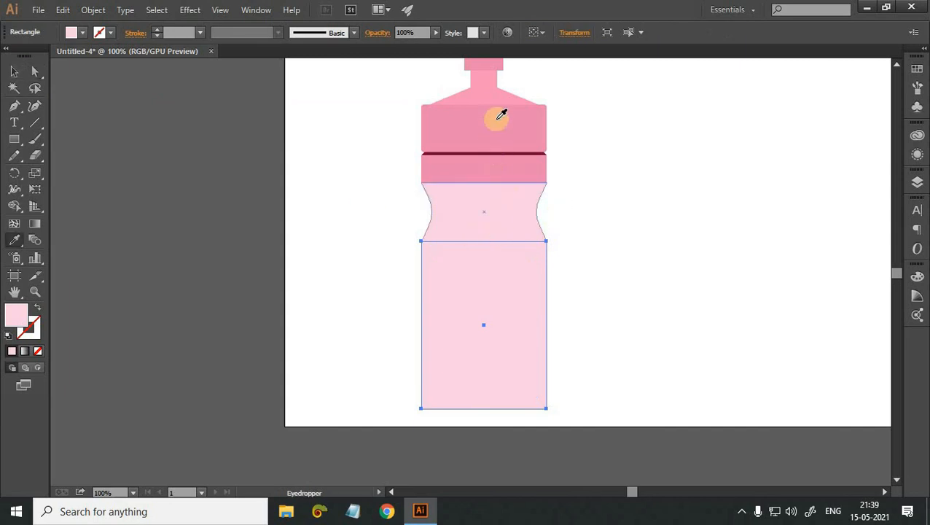
click(496, 117)
click(14, 72)
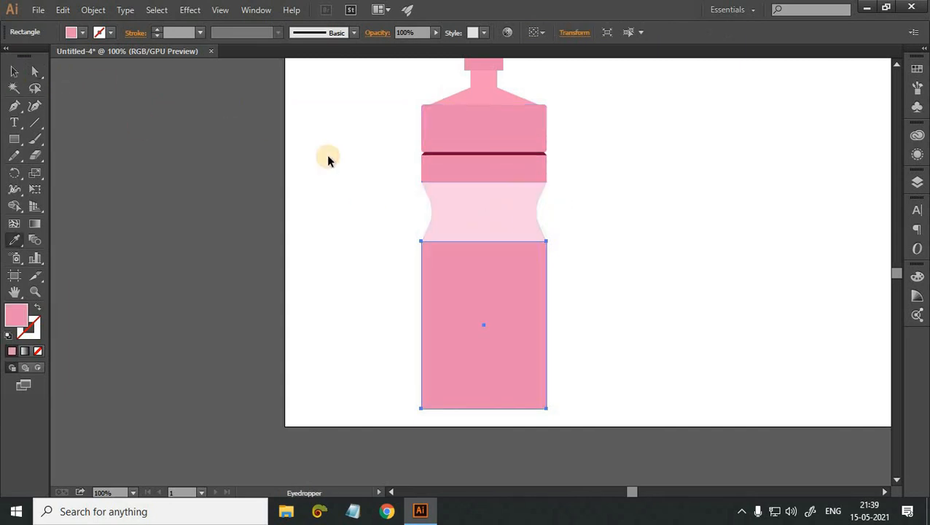
click(329, 151)
Round both lower corners of the large bottom rectangle by the same radius.
scroll(329, 153, down, 1)
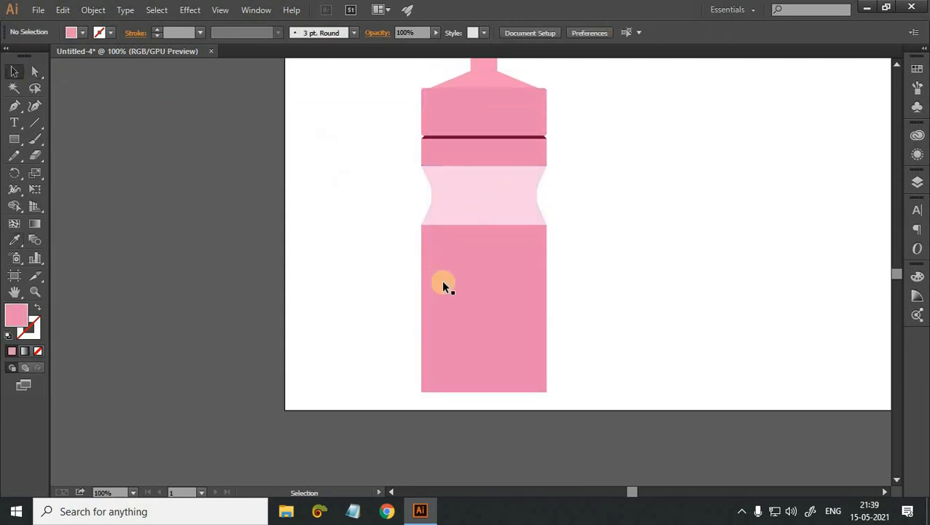
key(a)
click(422, 392)
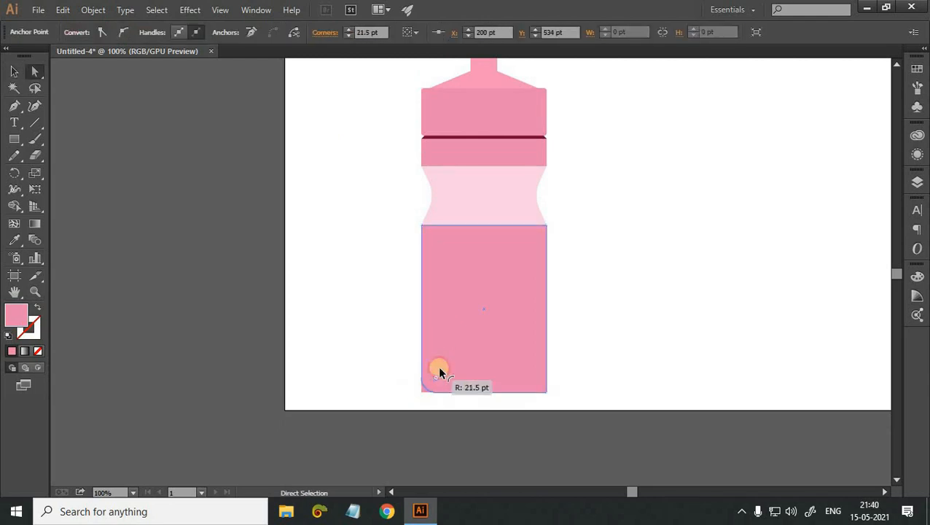
key(ctrl+z)
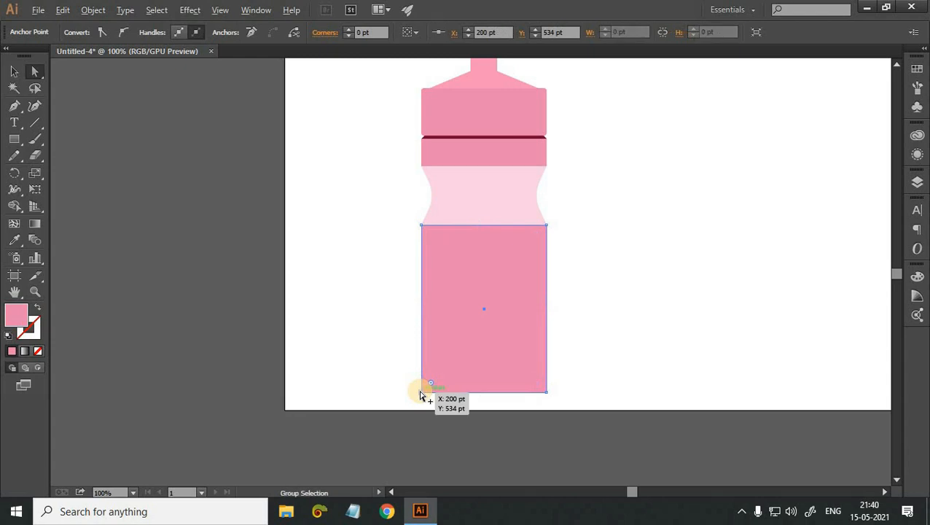
click(536, 385)
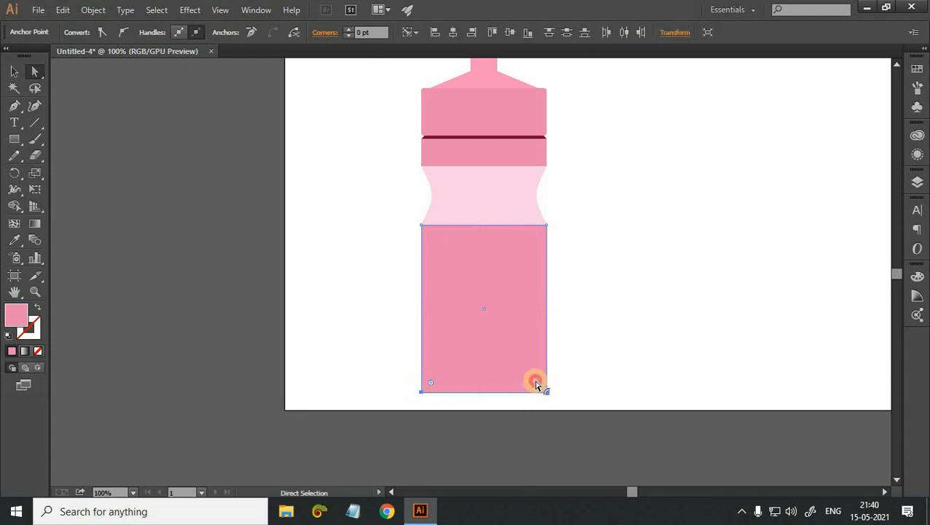
drag(532, 370, 619, 386)
click(492, 414)
key(ctrl+minus)
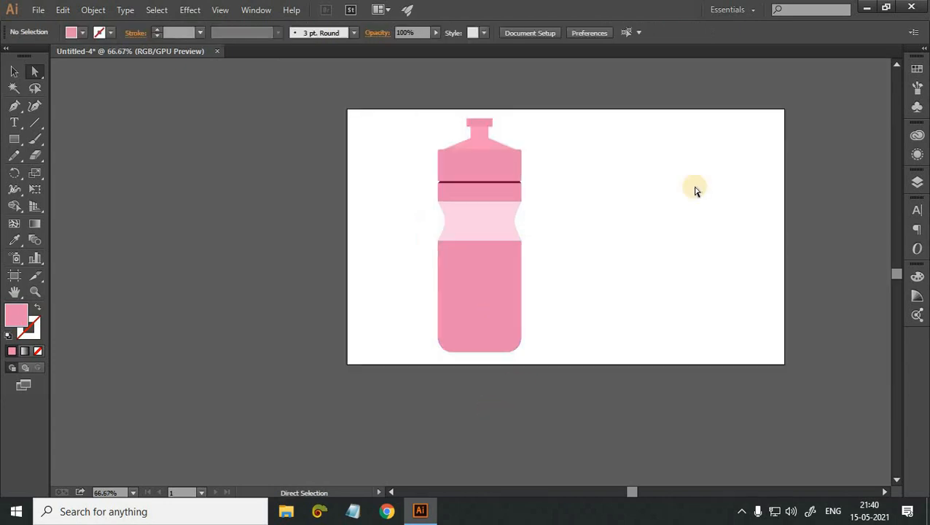
key(v)
click(458, 283)
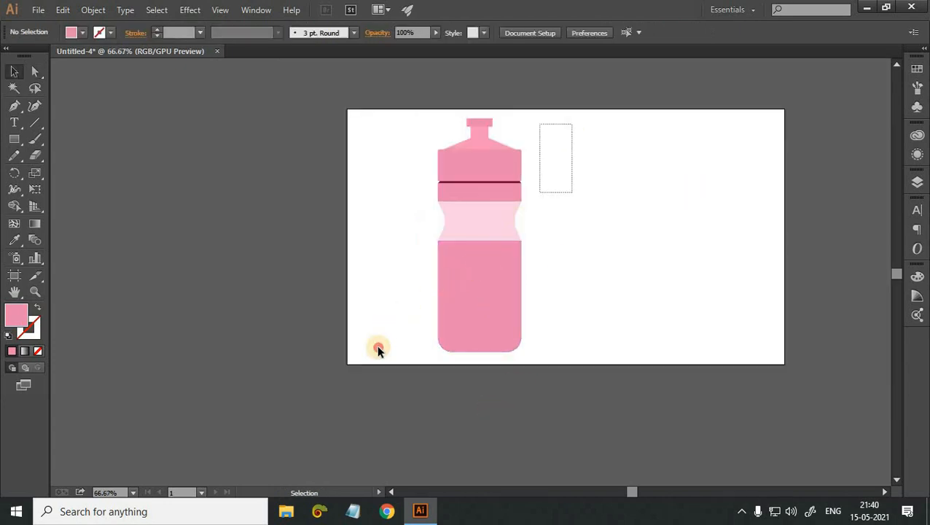
mouse_move(540, 192)
mouse_down()
mouse_move(398, 313)
mouse_move(378, 346)
mouse_up()
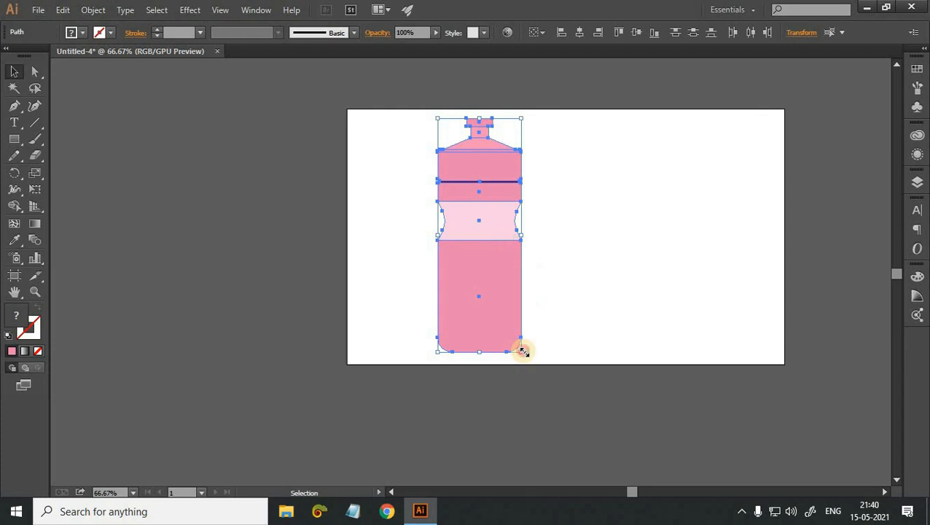
drag(532, 353, 577, 288)
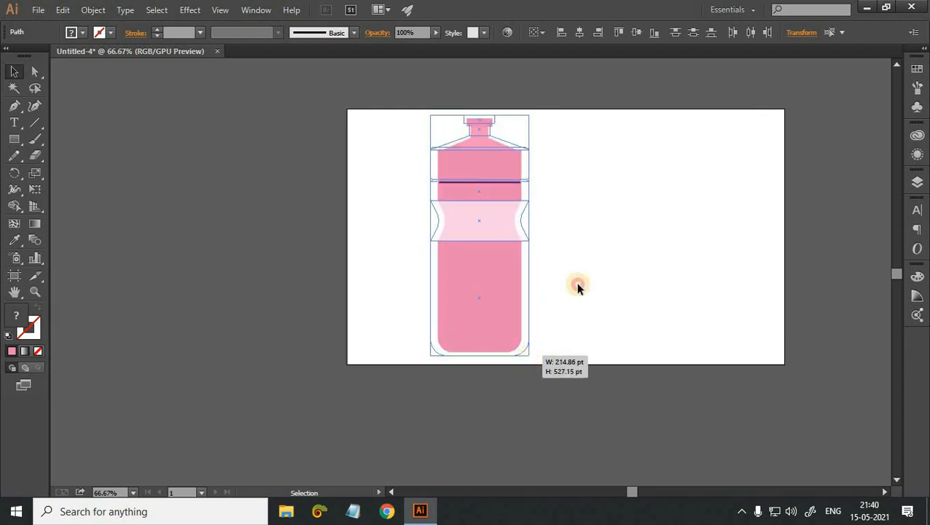
click(589, 255)
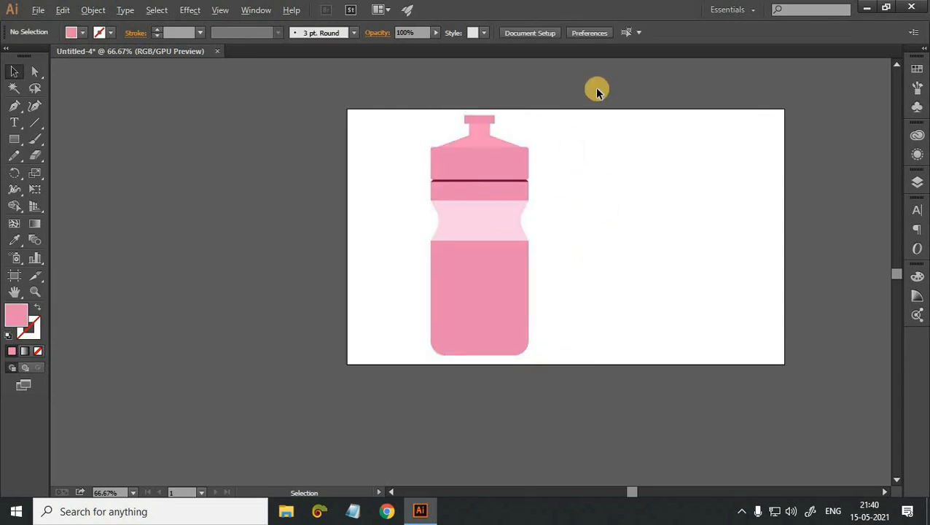
drag(585, 109, 503, 359)
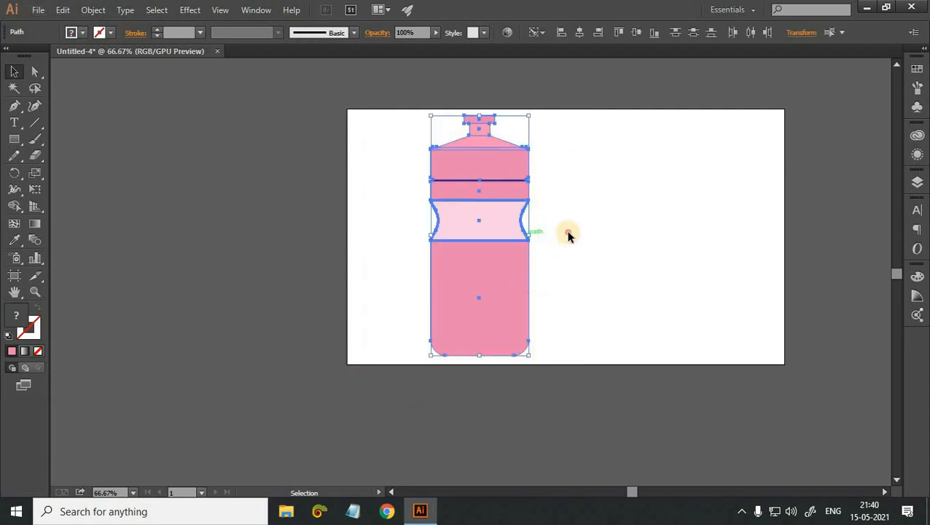
click(523, 208)
key(ctrl+z)
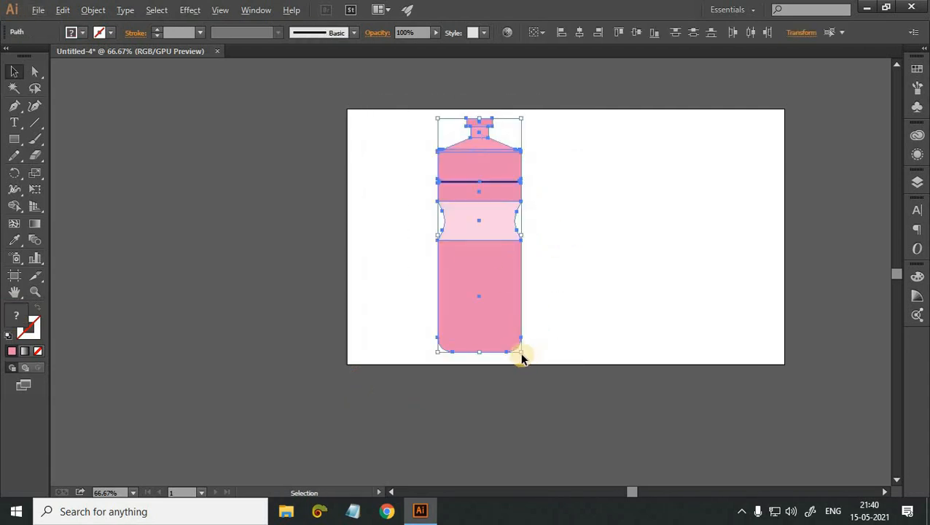
Scale the whole bottle down proportionally about its centre to about 132 pt wide.
drag(528, 357, 536, 363)
click(605, 164)
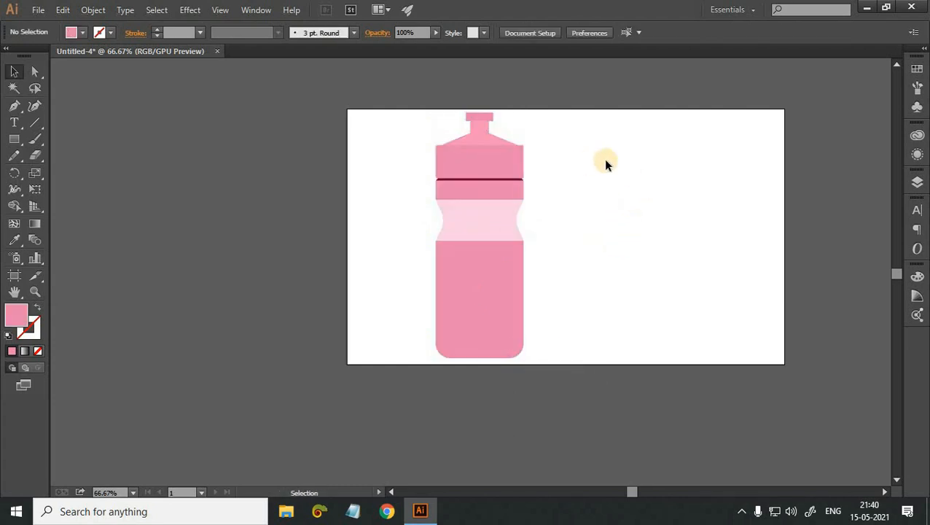
drag(300, 393, 494, 269)
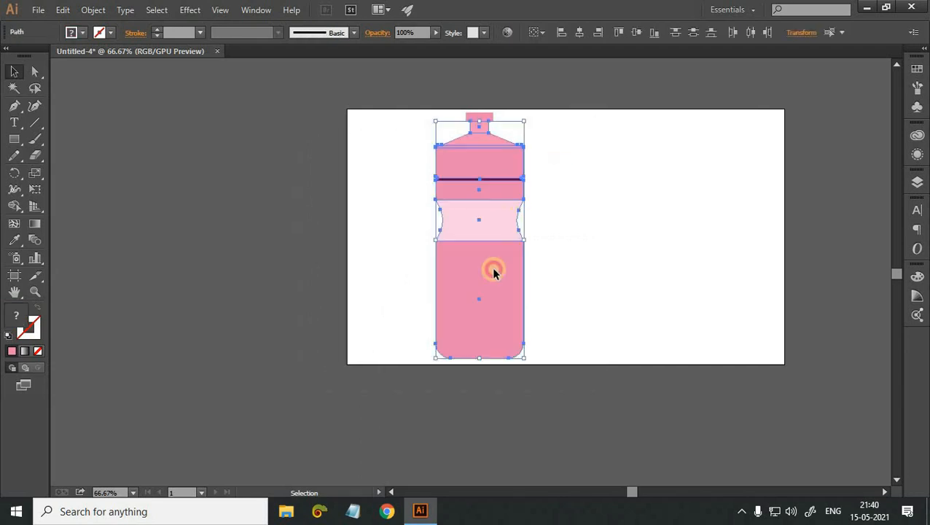
drag(515, 368, 513, 320)
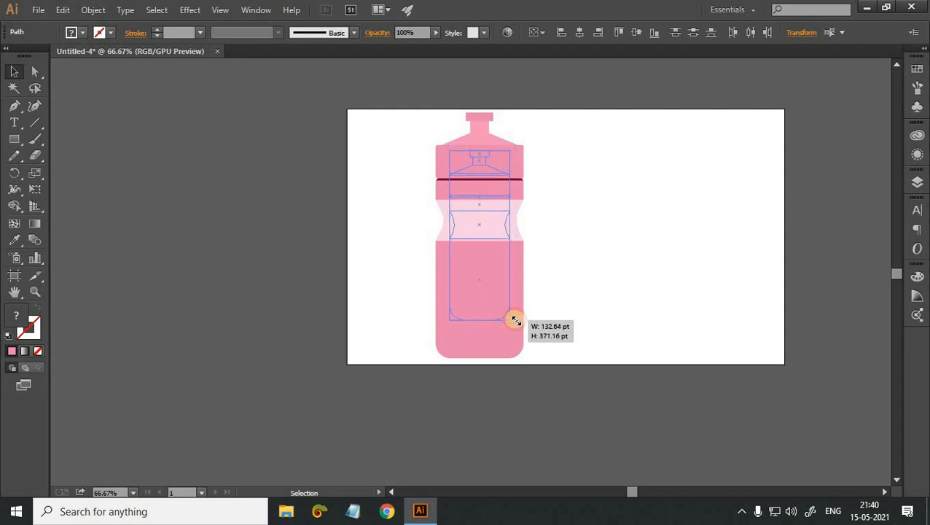
click(593, 261)
key(ctrl+plus)
key(ctrl+plus)
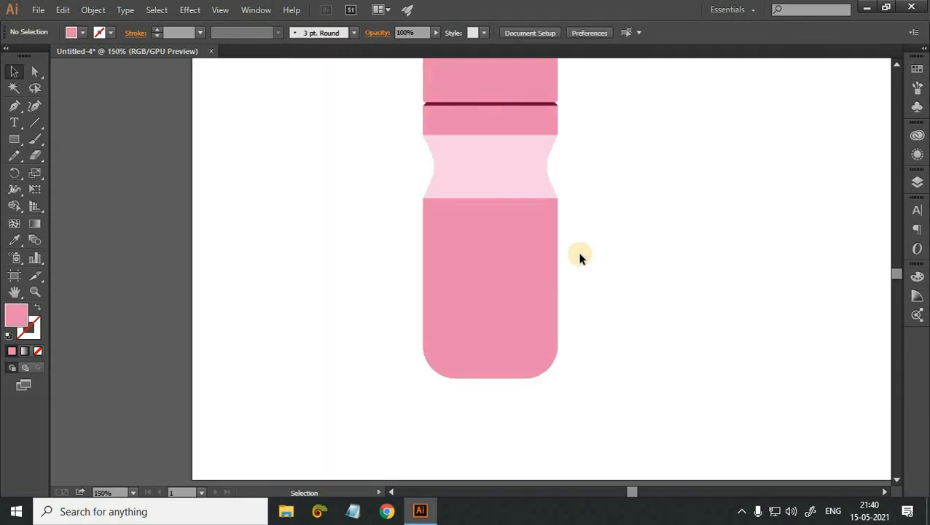
Shorten the pale pink waist section from its lower edge to a height of about 40 pt.
scroll(570, 294, up, 3)
scroll(558, 235, down, 2)
scroll(558, 235, down, 3)
scroll(492, 207, up, 2)
click(488, 226)
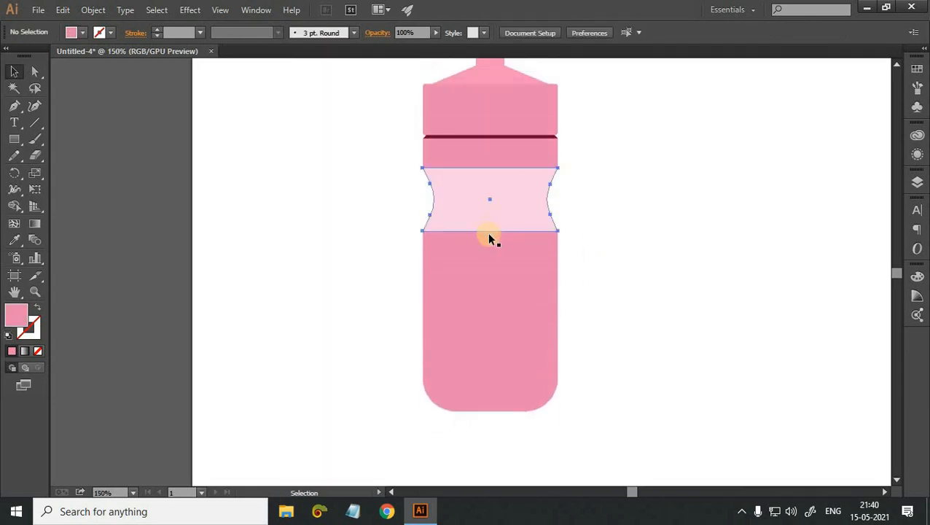
drag(490, 212, 491, 208)
click(689, 243)
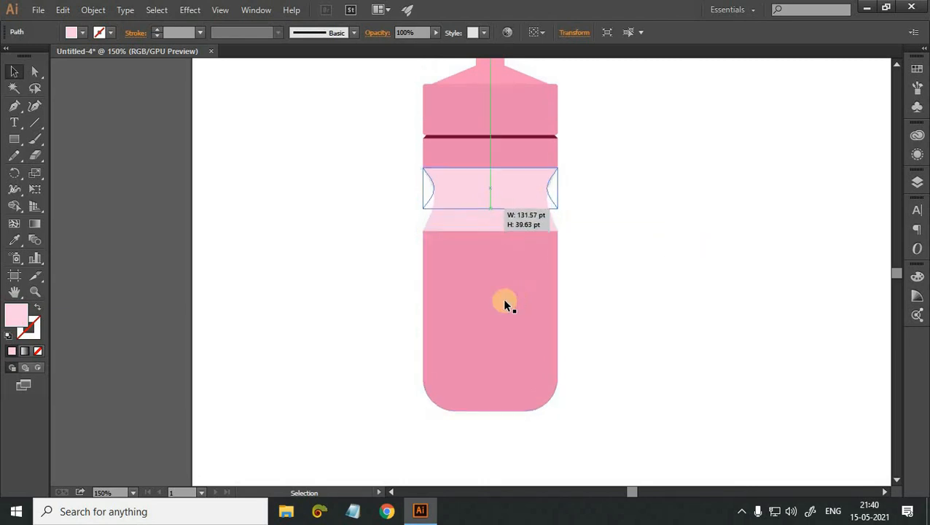
Extend the bottom pink section upward until it meets the lower edge of the pale waist.
click(502, 298)
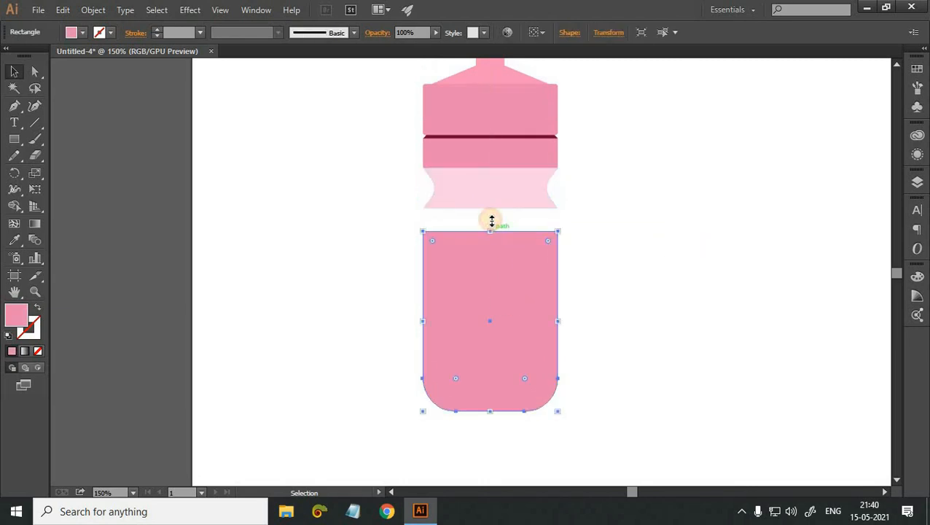
drag(494, 210, 493, 209)
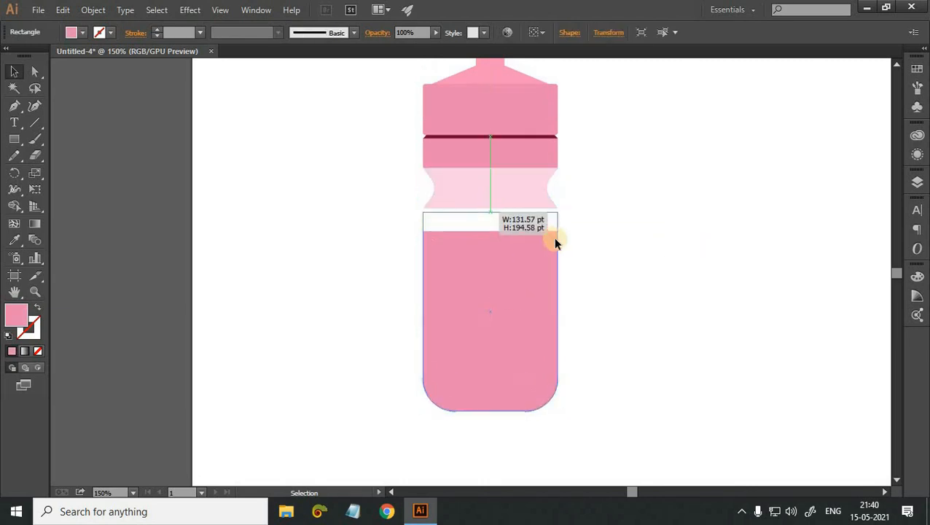
click(642, 254)
scroll(660, 124, up, 2)
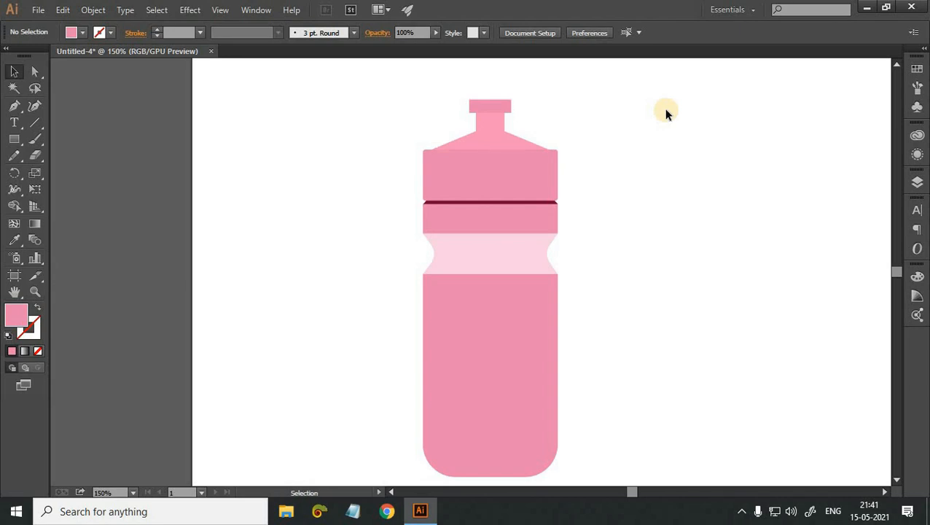
Shorten the neck by nudging the cap and the neck's two upper corner points down four increments.
key(ctrl+plus)
drag(627, 174, 573, 348)
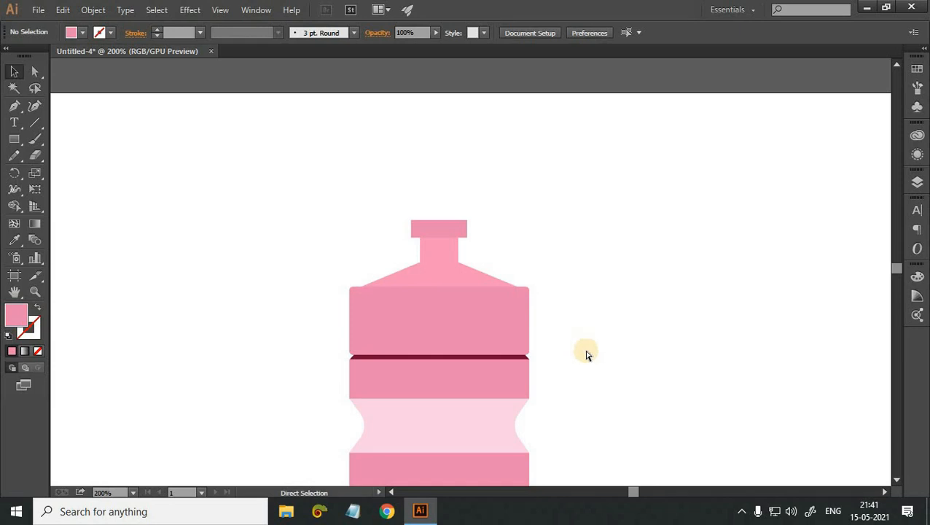
key(ctrl+plus)
key(a)
drag(532, 158, 291, 239)
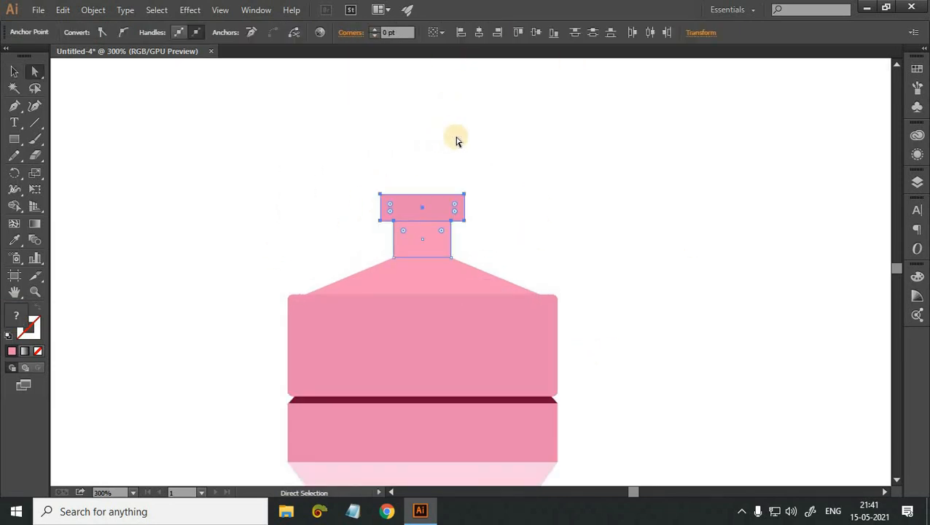
key(Down)
key(Down)
key(Down)
key(Down)
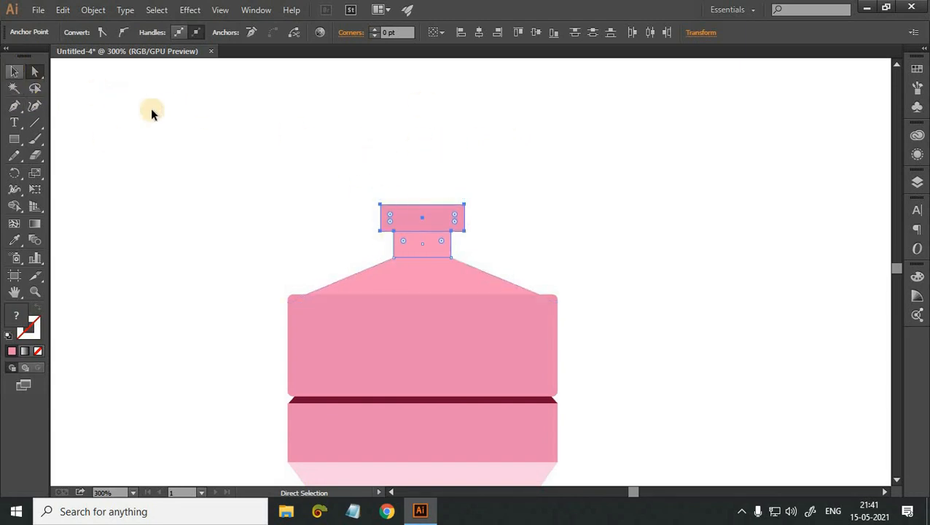
Taper the cap by moving its two upper corner points inward to align with the neck's sides, and round these corners strongly.
key(v)
click(548, 173)
scroll(548, 173, down, 1)
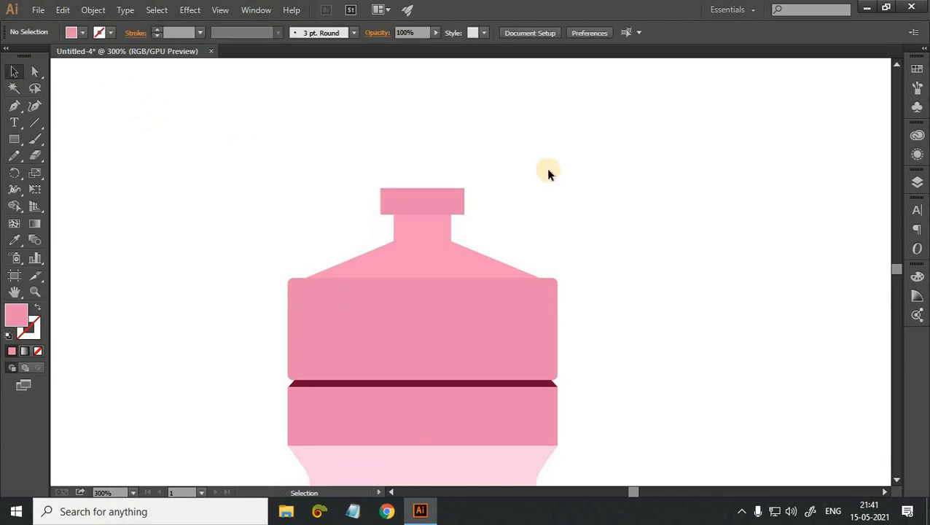
scroll(549, 173, down, 1)
key(a)
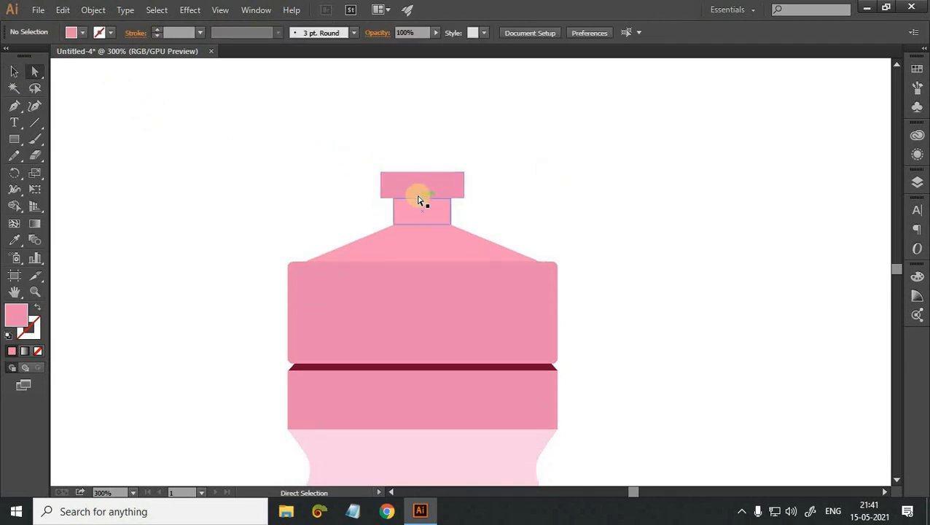
click(386, 180)
drag(381, 172, 394, 173)
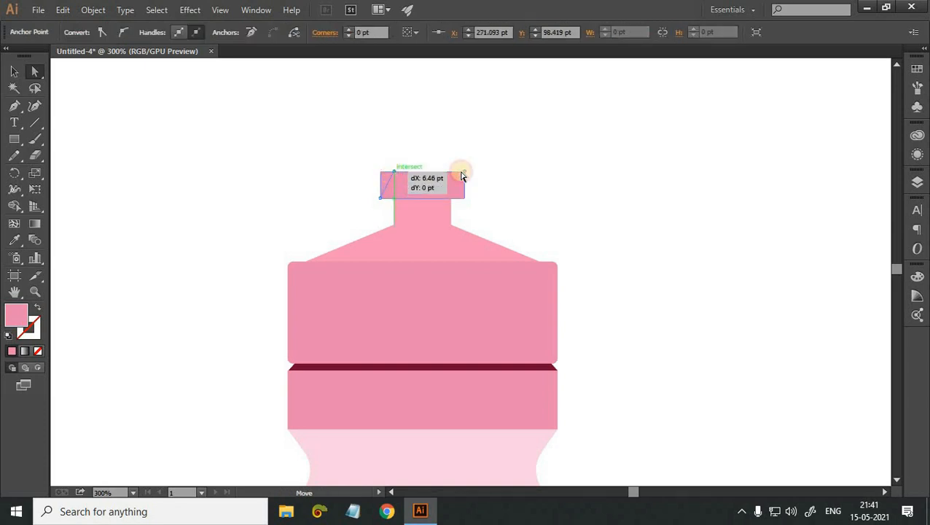
drag(455, 178, 452, 173)
click(584, 197)
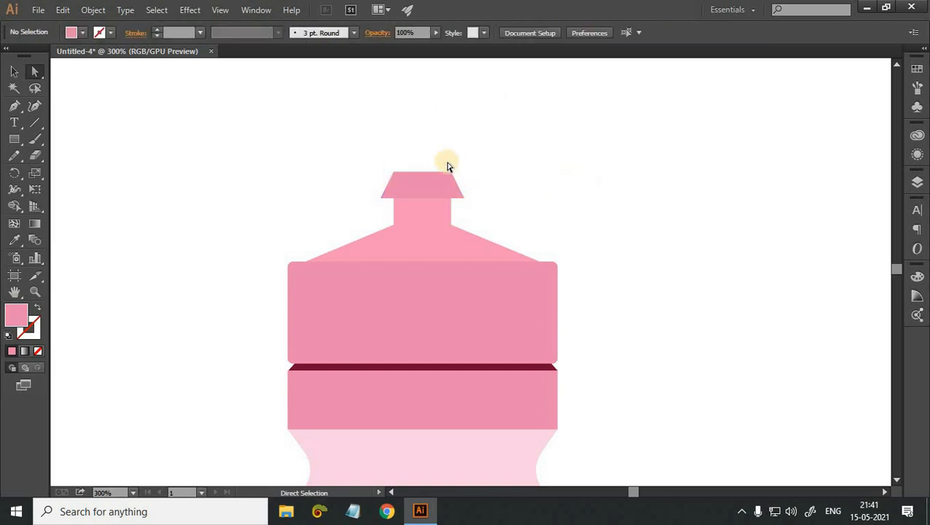
drag(378, 167, 565, 178)
click(565, 177)
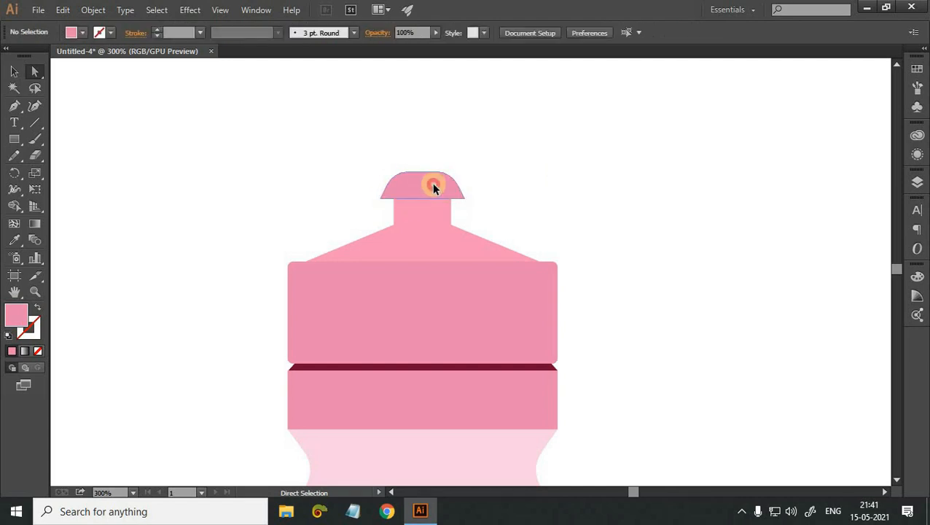
Move the cap straight down over the upper half of the neck and bring it to the front.
drag(430, 193, 446, 211)
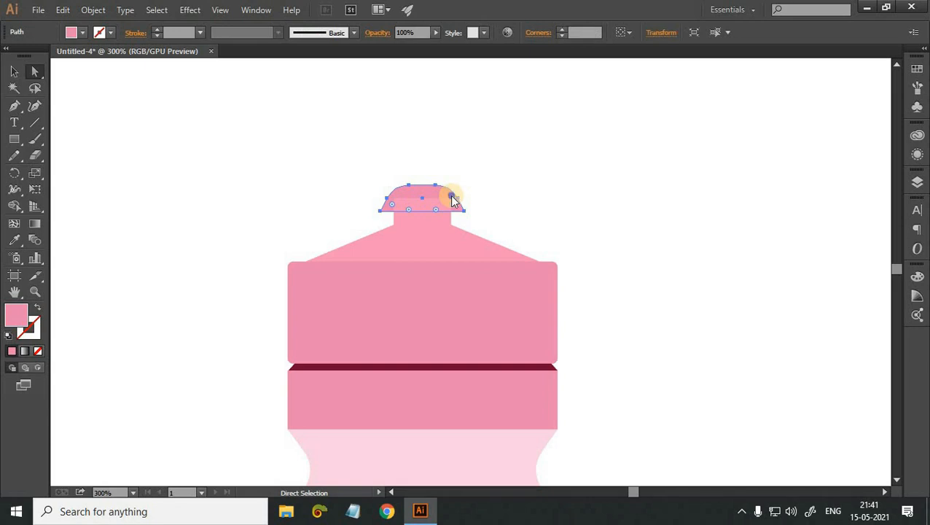
right_click(453, 199)
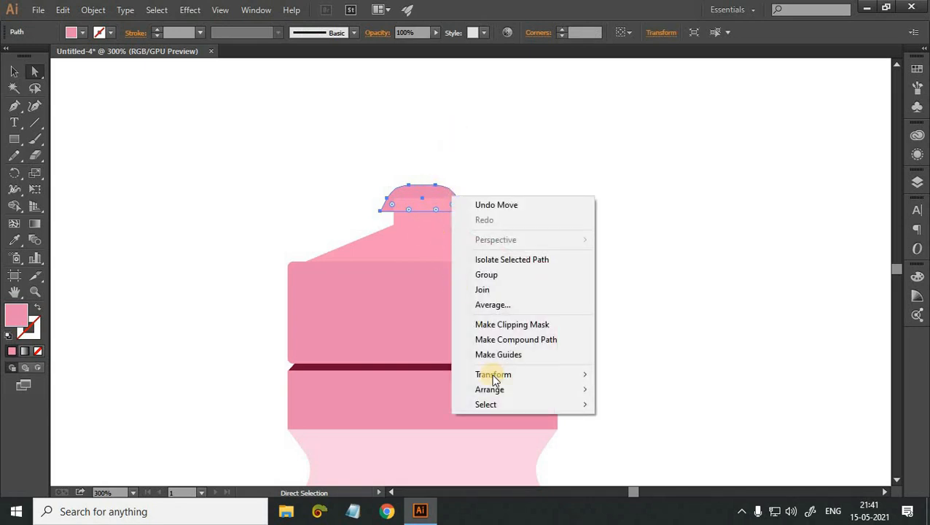
click(640, 389)
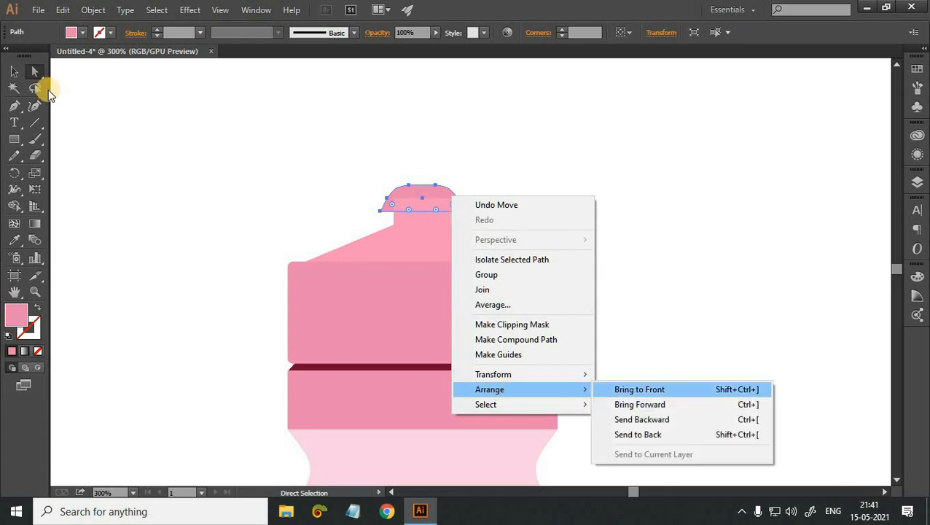
key(v)
click(178, 134)
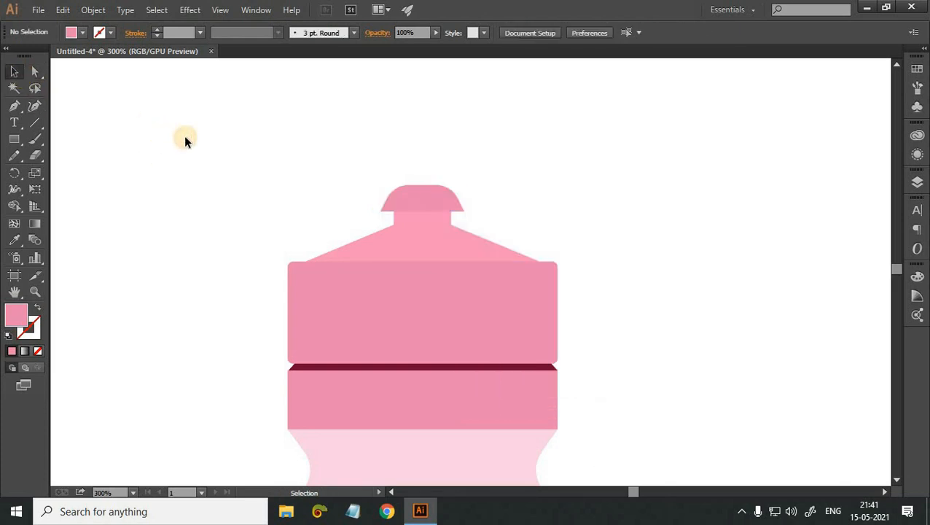
Nudge the cap up two increments and move it slightly higher to expose more of the neck.
click(427, 212)
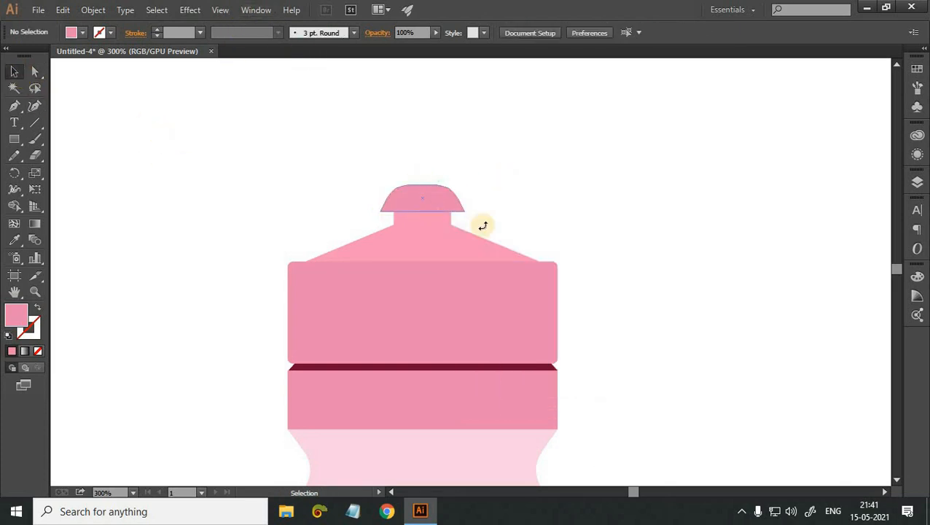
key(Up)
key(Up)
click(642, 185)
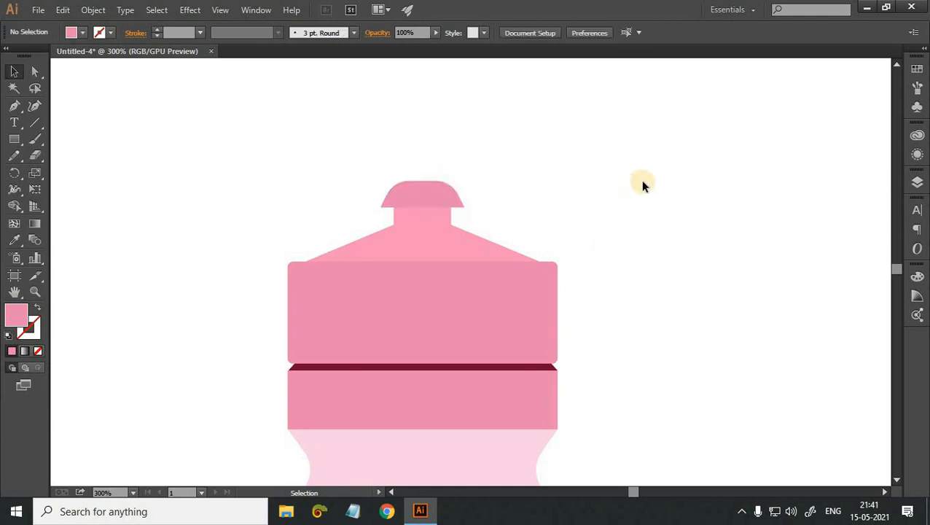
scroll(642, 185, down, 2)
key(ctrl+minus)
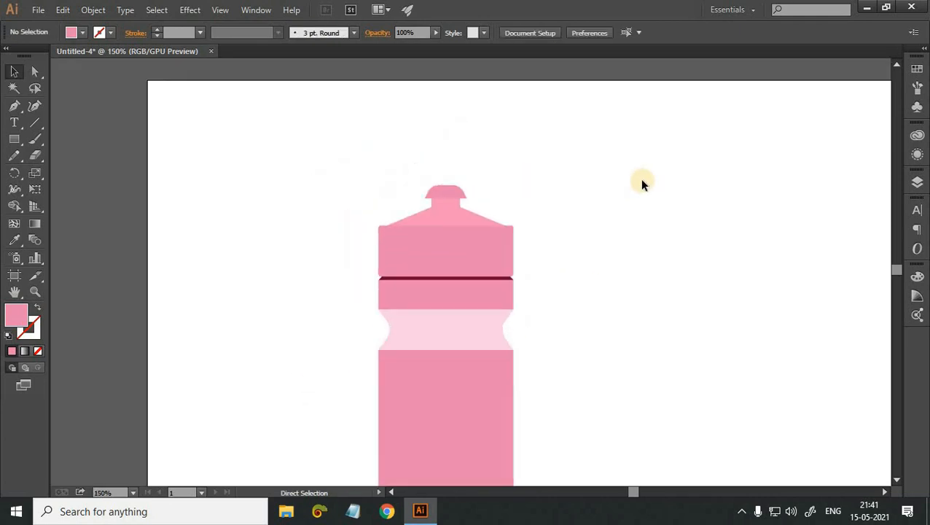
scroll(641, 185, down, 2)
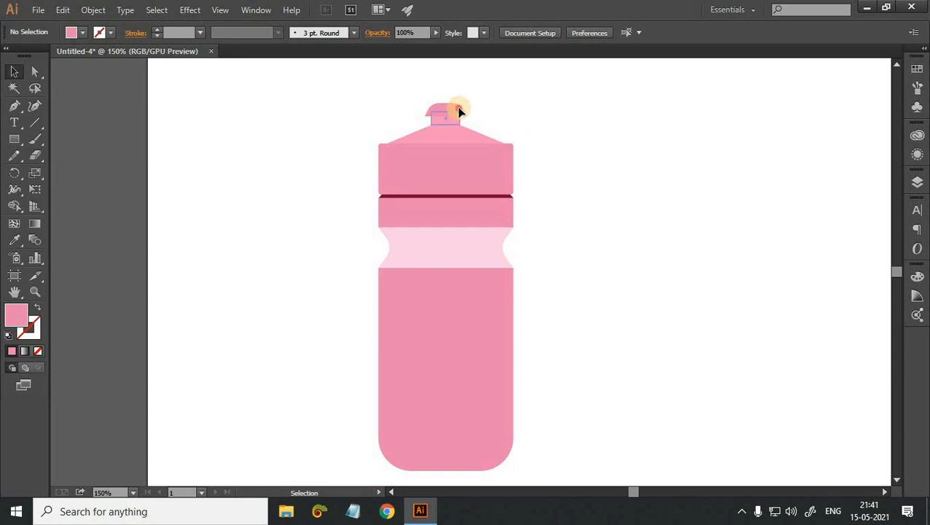
drag(459, 111, 455, 101)
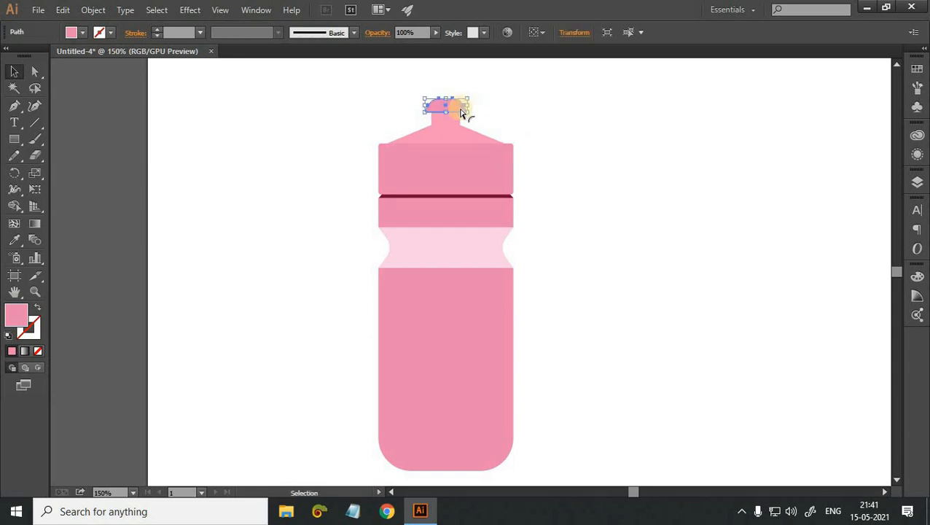
Reduce the rounding of the cap's upper corners to a radius of about 6 pt.
key(a)
click(421, 107)
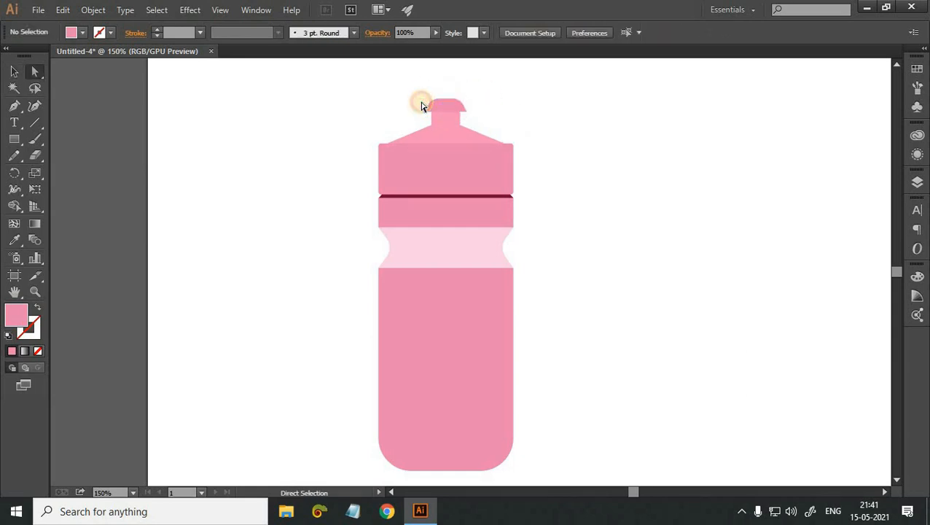
drag(446, 114, 512, 111)
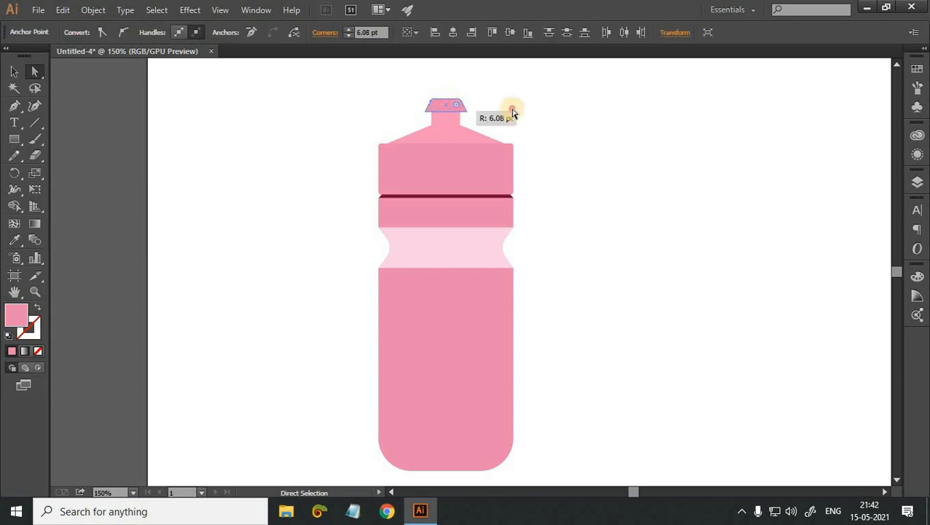
click(512, 113)
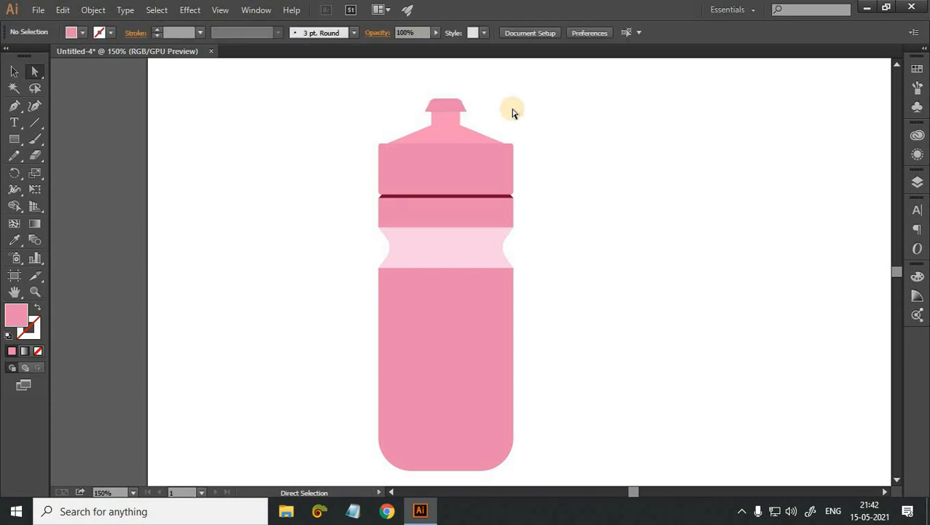
key(ctrl+minus)
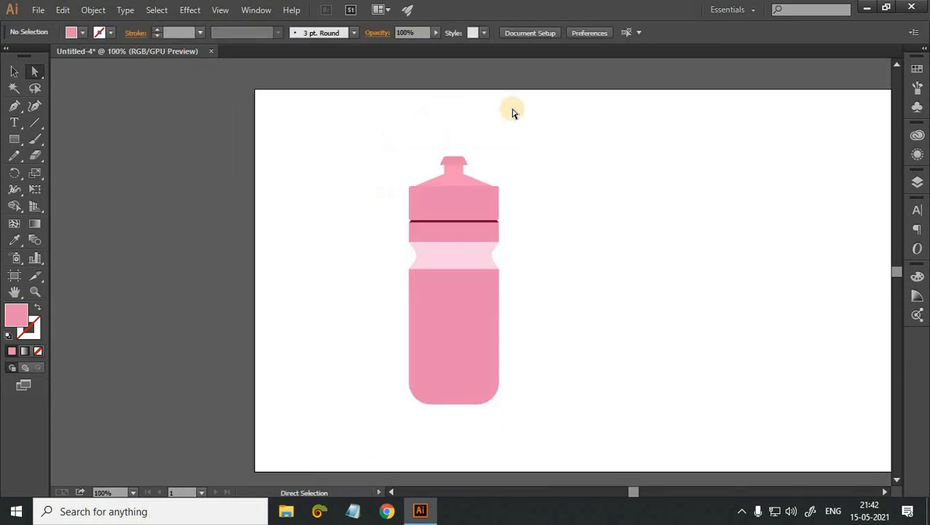
Draw a thin closed strip along the cap's lower edge with the Pen tool, following its slanted sides.
key(ctrl+plus)
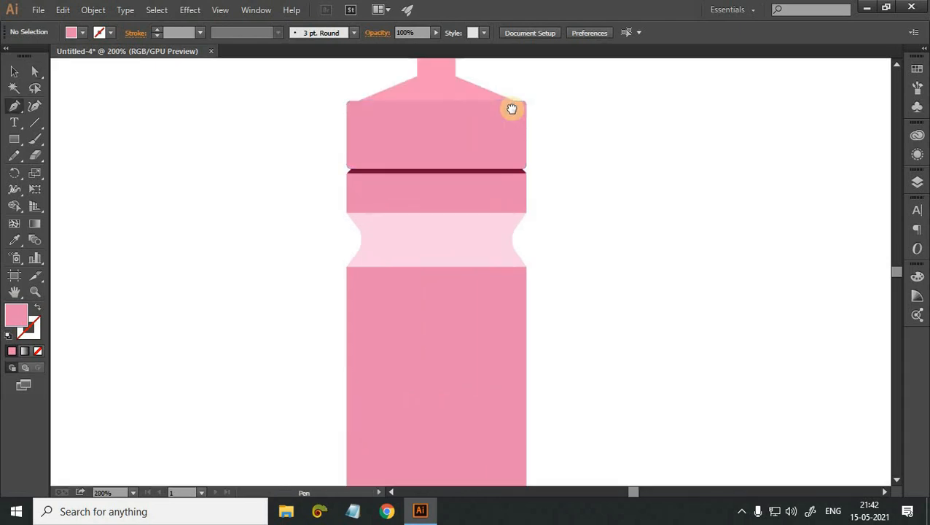
scroll(390, 162, up, 3)
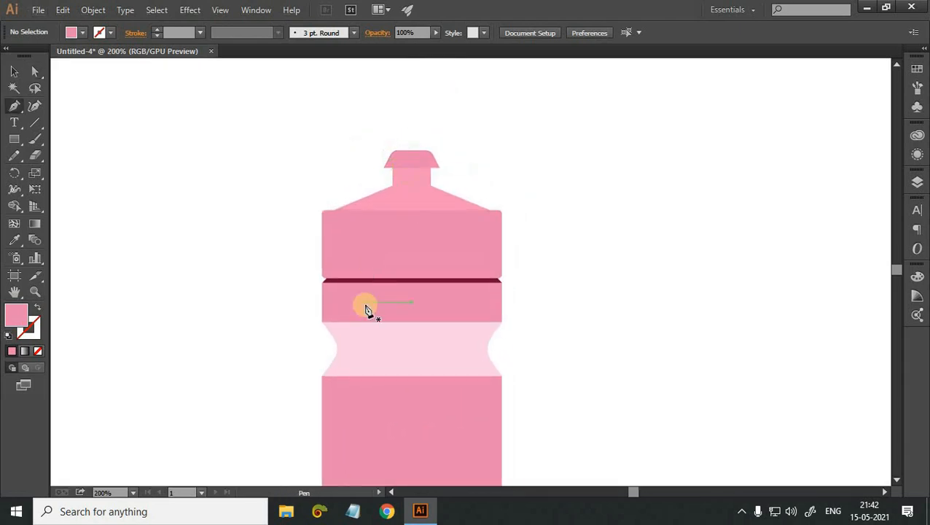
key(ctrl+plus)
scroll(318, 237, up, 3)
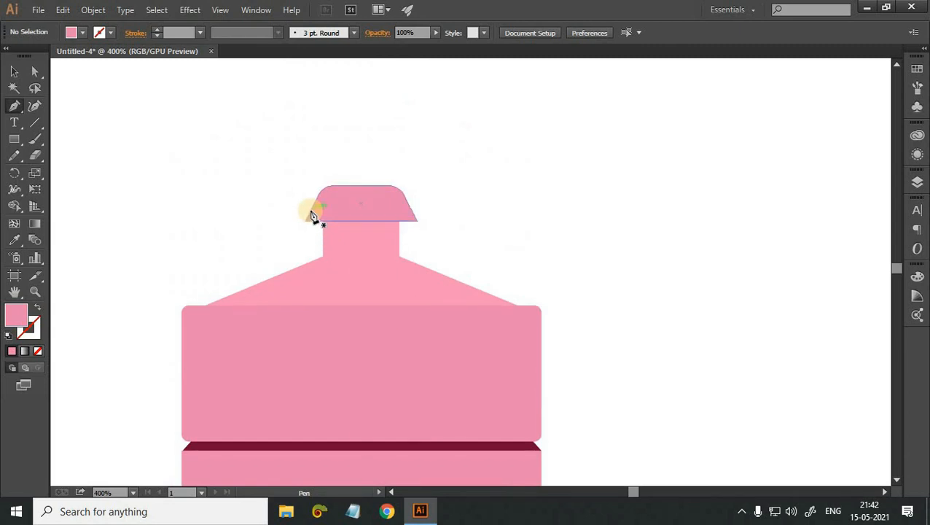
click(309, 212)
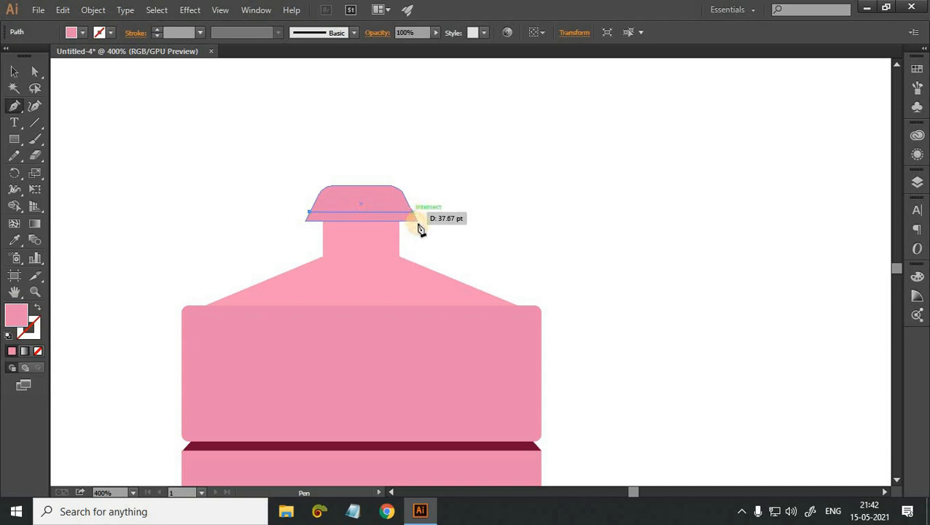
click(416, 219)
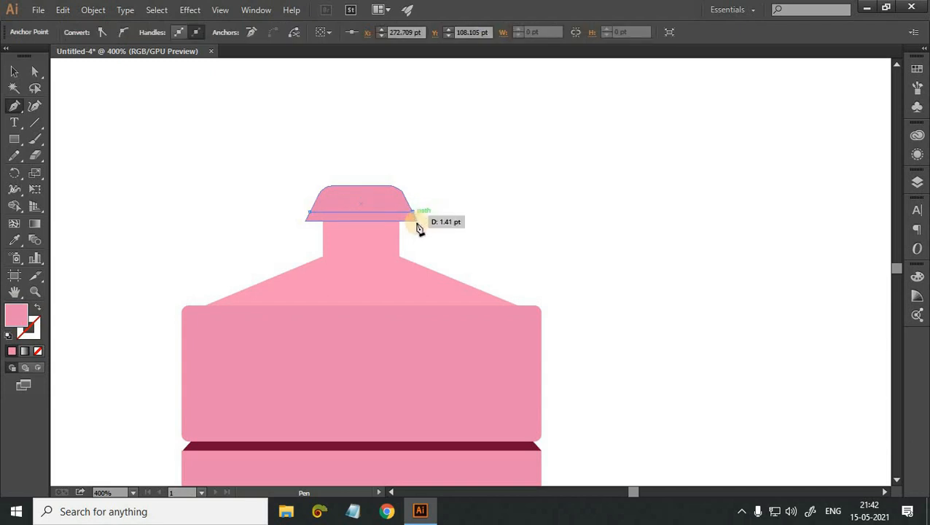
click(306, 221)
click(312, 212)
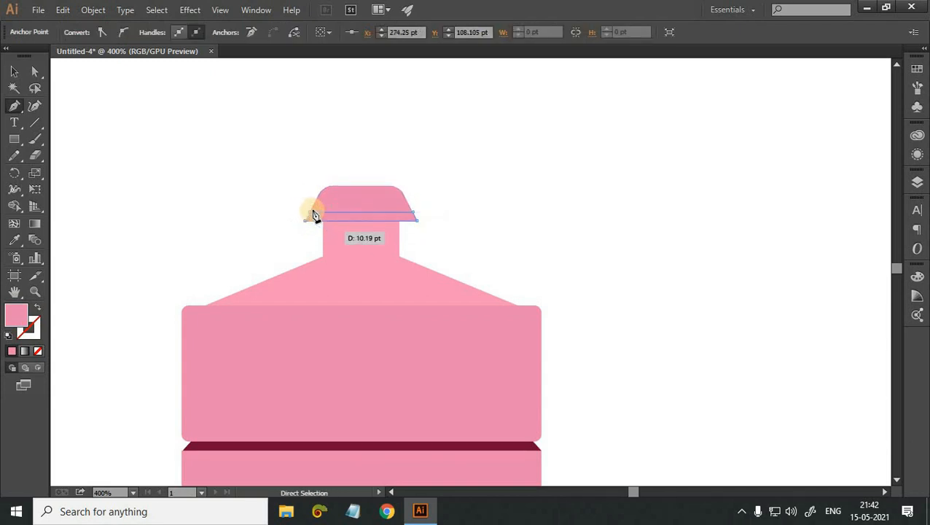
key(ctrl+z)
click(310, 212)
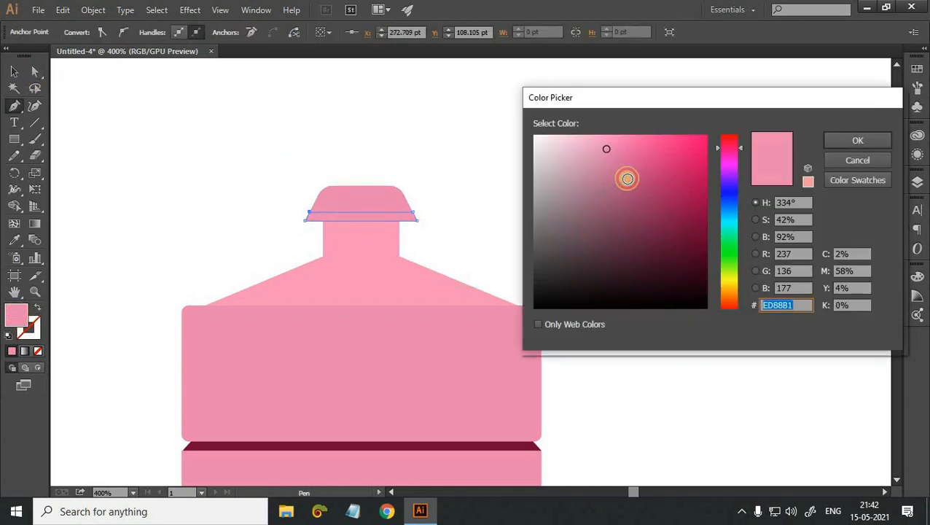
Fill the strip along the cap's lower edge with a dark, muted plum.
click(611, 180)
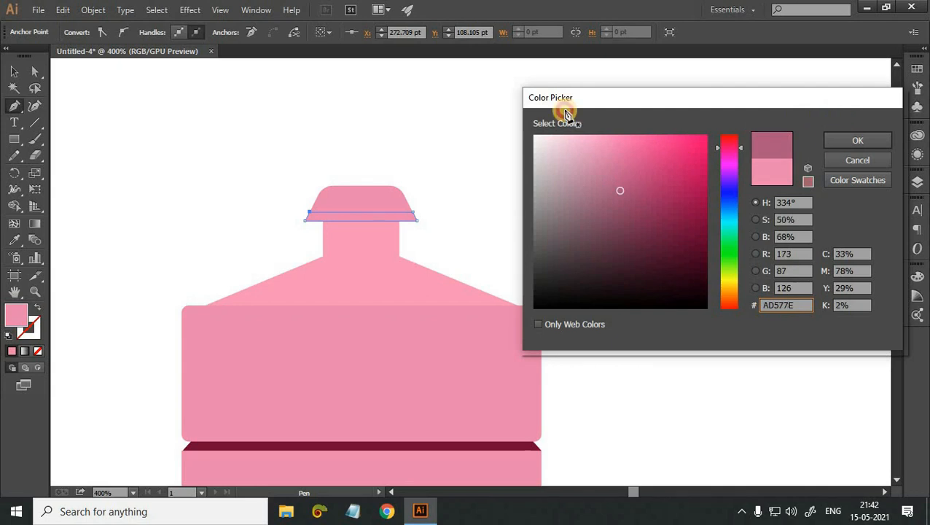
key(Return)
key(v)
click(272, 132)
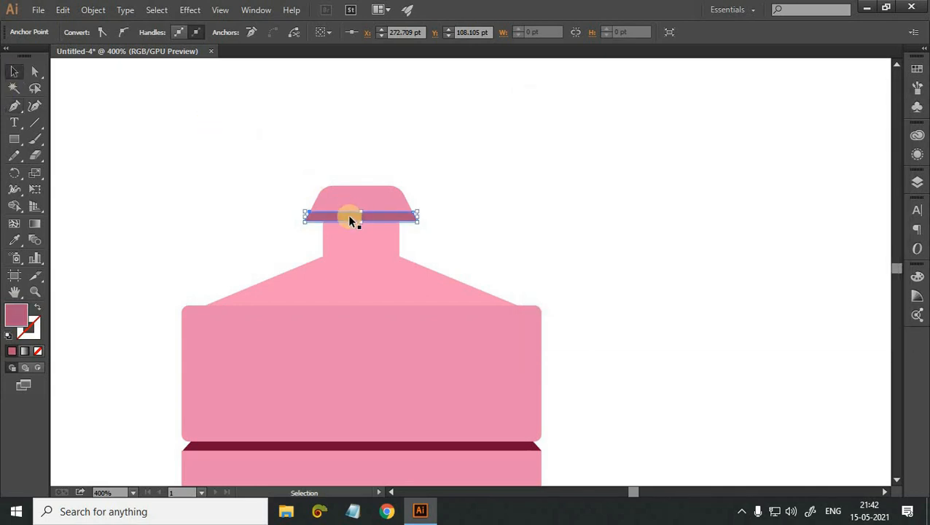
click(348, 215)
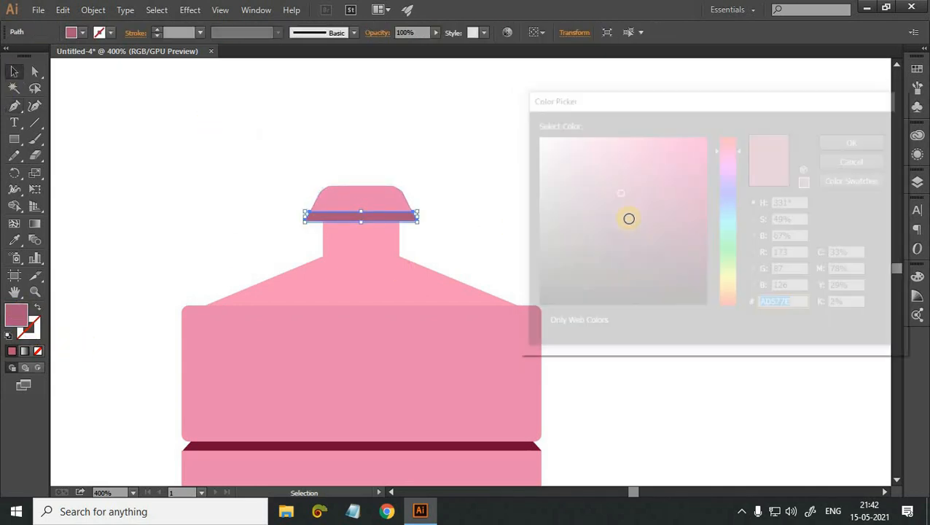
click(629, 219)
key(Return)
click(654, 189)
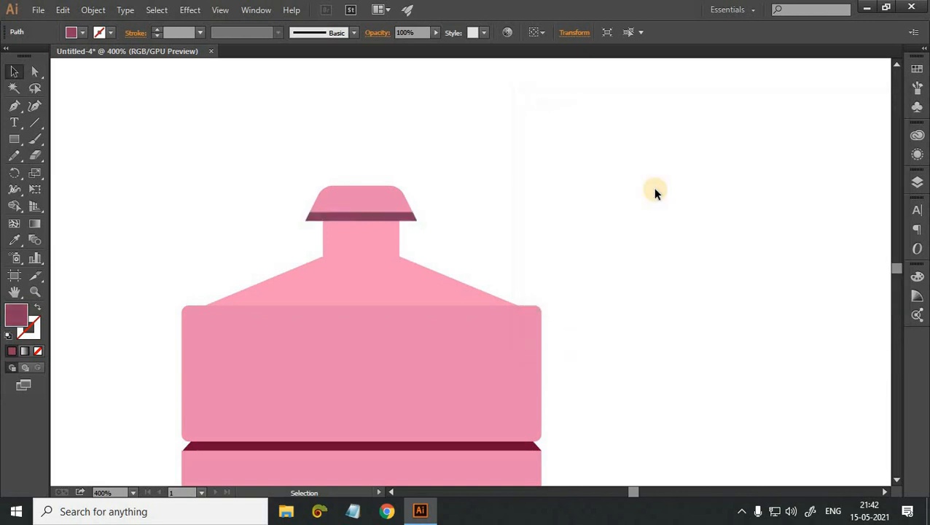
Draw a plum shadow shape over the neck's left side with the Pen tool, giving it a curved inner edge.
scroll(654, 189, down, 3)
key(p)
click(384, 171)
drag(349, 208, 368, 236)
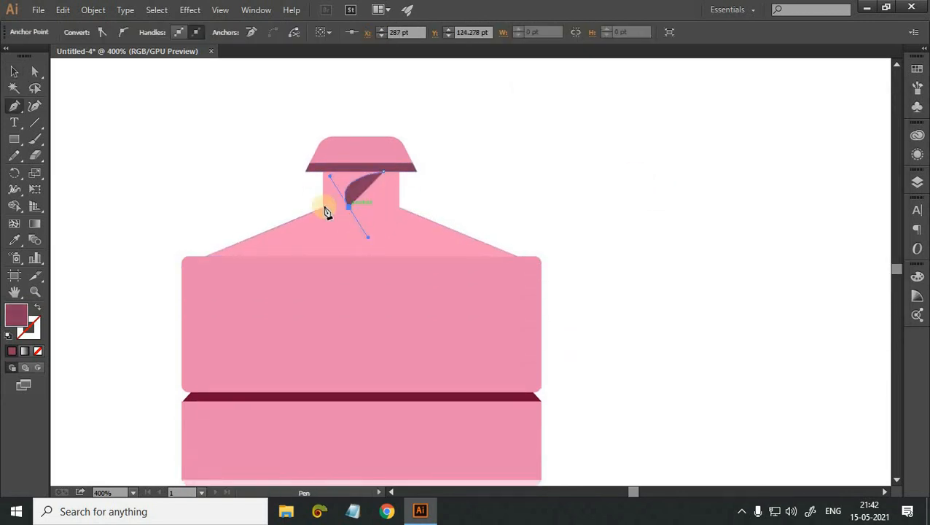
click(323, 207)
click(323, 171)
click(14, 70)
Draw a second curved shape on the neck beside the plum shadow, between the cap and the shoulders.
key(p)
click(383, 171)
drag(384, 207, 401, 220)
click(384, 206)
click(349, 207)
drag(384, 171, 438, 161)
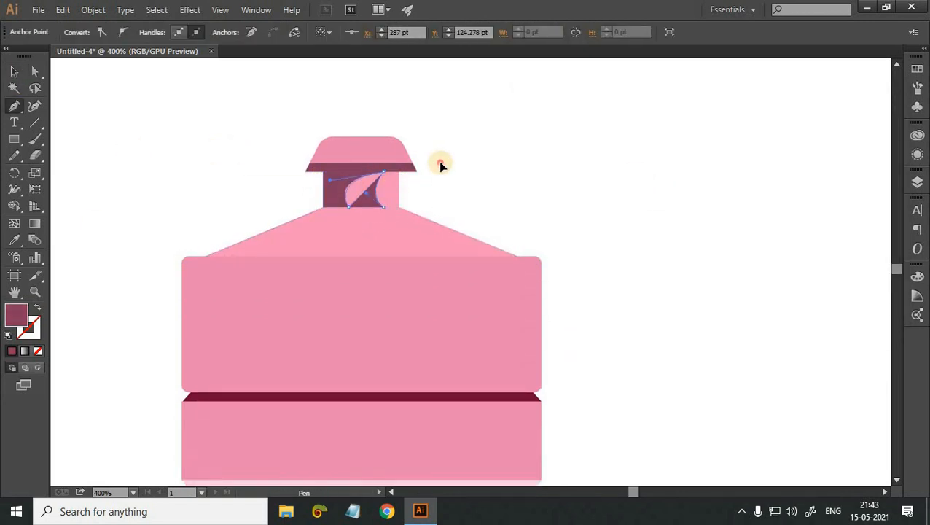
Fill the second curved neck shape with a saturated pink, brighter than the neck's own colour.
double_click(16, 315)
click(613, 213)
click(857, 139)
key(v)
click(580, 312)
double_click(366, 193)
click(381, 194)
double_click(16, 315)
click(569, 135)
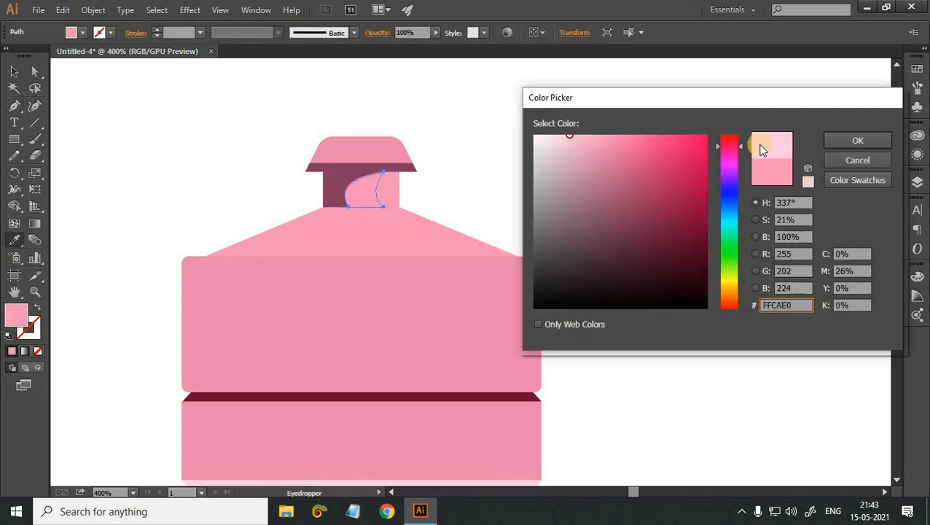
click(632, 139)
key(Return)
click(18, 73)
click(82, 100)
Draw a closed shape over the left part of the upper body section, with a curved inner edge and overlapping the section's outer side.
key(ctrl+minus)
key(ctrl+minus)
scroll(420, 239, up, 3)
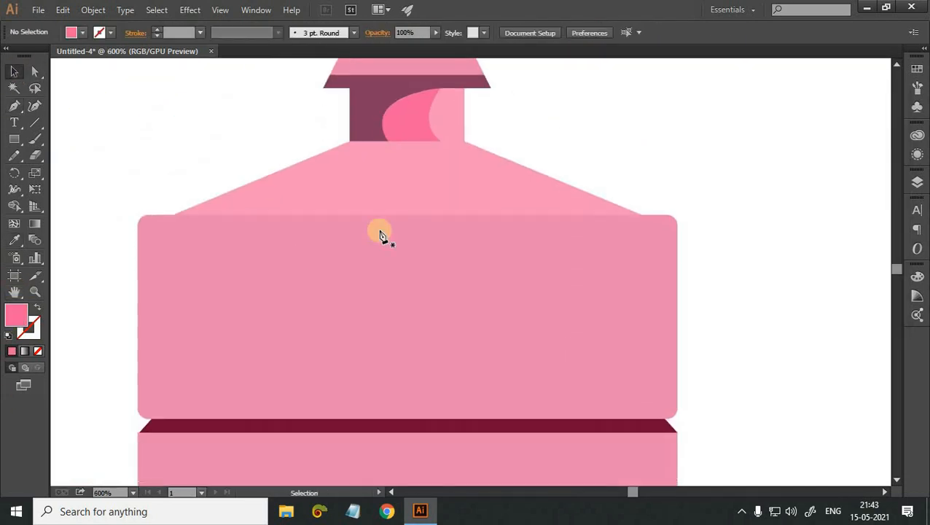
key(p)
click(310, 214)
drag(311, 416, 372, 455)
key(ctrl+z)
drag(311, 333, 369, 437)
click(311, 332)
click(116, 333)
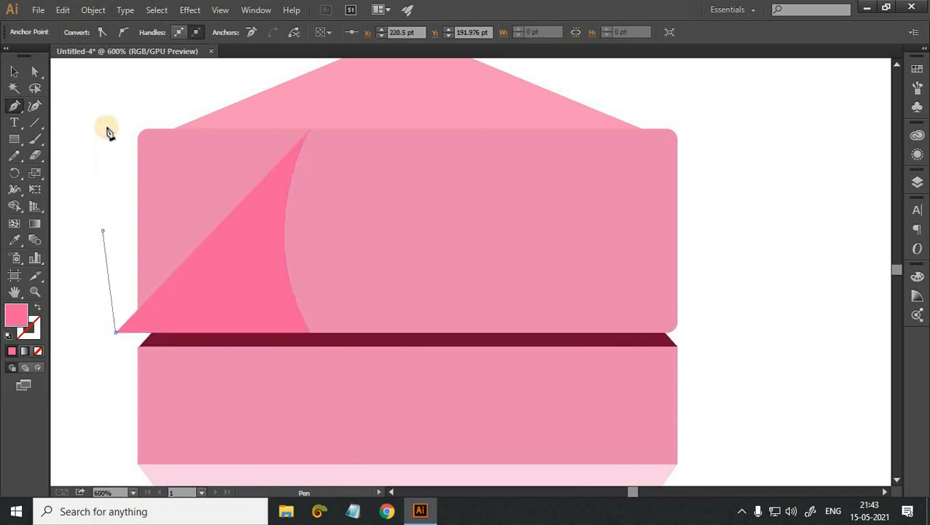
click(108, 129)
click(311, 128)
Trim the part of the curved shape outside the upper body with Shape Builder and fill the remainder with the groove's maroon.
key(v)
drag(120, 366, 219, 109)
key(shift+m)
alt+click(143, 230)
click(240, 339)
key(v)
click(146, 135)
scroll(309, 212, up, 4)
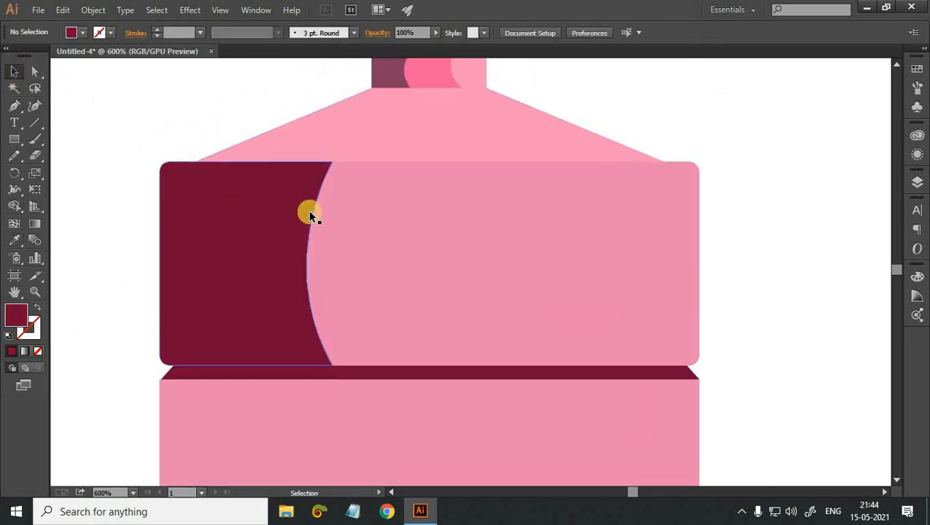
Draw a second curved shape on the upper body section beside the maroon one, spanning the section's full height.
click(387, 157)
key(i)
click(299, 284)
ctrl+click(409, 129)
mouse_move(503, 382)
mouse_down()
mouse_move(535, 440)
mouse_move(537, 465)
mouse_up()
click(502, 382)
click(333, 381)
drag(333, 177, 391, 75)
key(ctrl+z)
mouse_move(333, 228)
mouse_down()
mouse_move(390, 100)
mouse_move(390, 120)
mouse_move(401, 118)
mouse_up()
key(ctrl+z)
click(333, 227)
click(502, 227)
Fill the second upper body shape with the saturated pink used on the neck.
key(i)
click(430, 132)
key(ctrl+minus)
key(ctrl+minus)
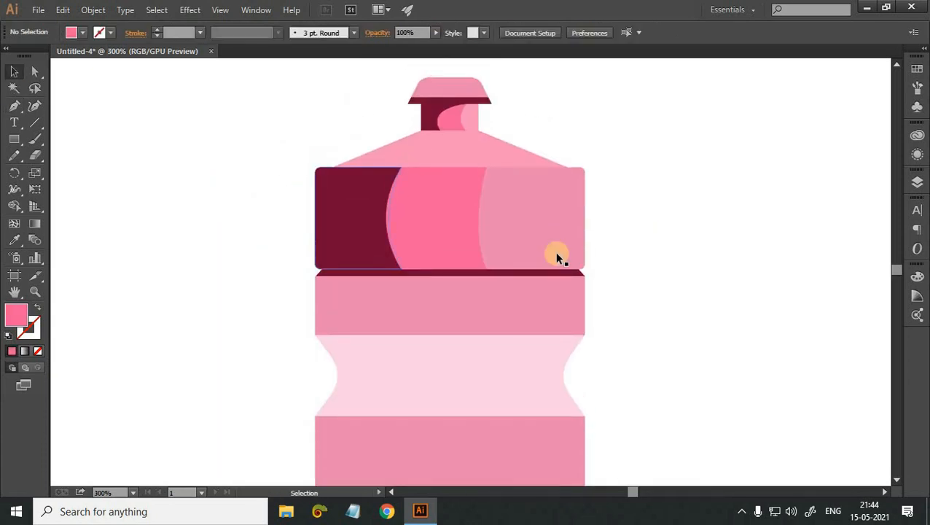
Try a maroon shape with a curved inner edge over the left part of the band below the groove.
scroll(556, 253, down, 2)
key(p)
click(401, 227)
drag(401, 286, 500, 312)
click(315, 286)
click(315, 228)
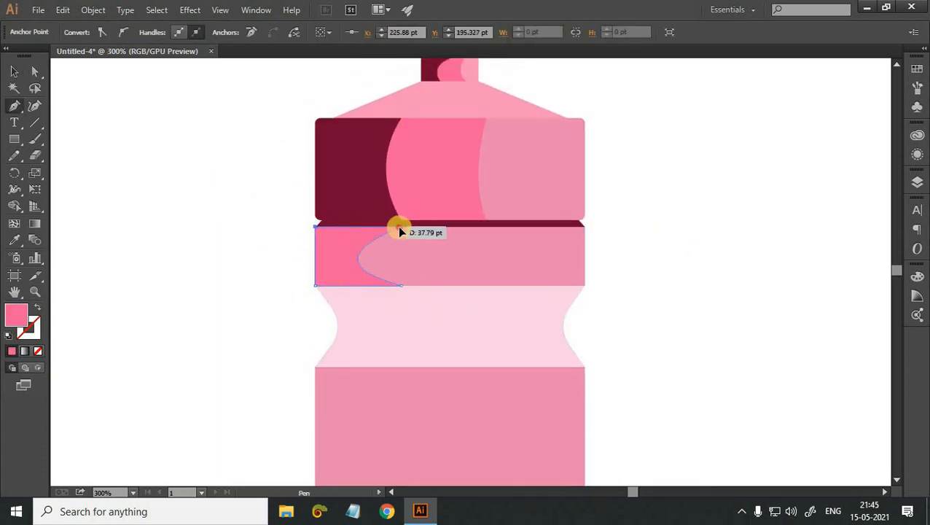
click(401, 228)
key(i)
Try a second curved shape in saturated pink beside the maroon shape on the band below the groove.
click(486, 227)
click(486, 286)
click(401, 286)
drag(401, 227, 507, 187)
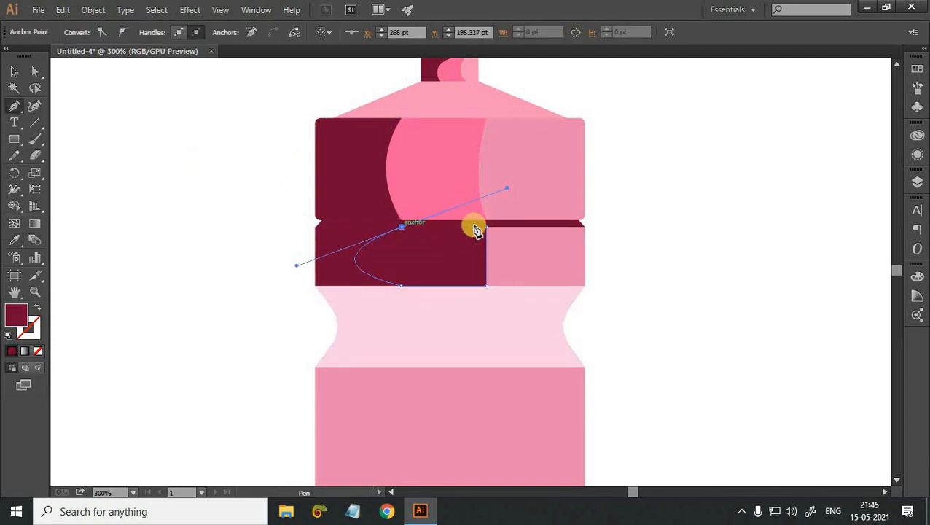
click(486, 227)
key(i)
click(437, 175)
key(v)
Undo the second curved shape drawn on the band below the groove.
key(ctrl+z)
key(ctrl+minus)
key(ctrl+minus)
key(ctrl+plus)
key(ctrl+plus)
key(ctrl+z)
key(ctrl+z)
key(ctrl+z)
key(ctrl+z)
key(ctrl+z)
key(ctrl+z)
key(ctrl+z)
key(ctrl+z)
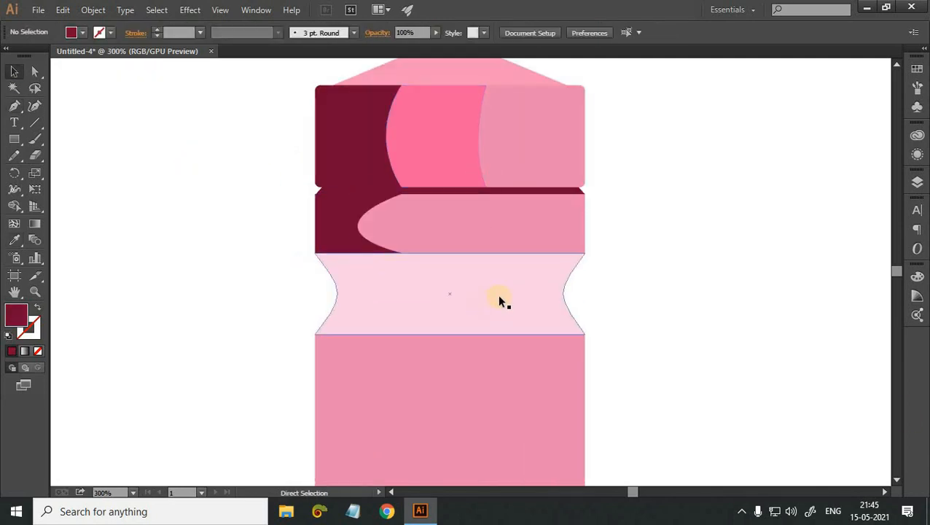
Redraw the band's left shadow slightly wider with a curved inner edge and fill it with the groove's maroon.
key(p)
click(414, 194)
mouse_move(415, 253)
mouse_down()
mouse_move(487, 280)
mouse_move(605, 279)
mouse_up()
click(414, 253)
click(315, 253)
click(315, 194)
click(414, 194)
key(i)
click(401, 190)
Draw a second curved shape beside the band's maroon shadow and fill it with saturated pink.
key(p)
click(495, 194)
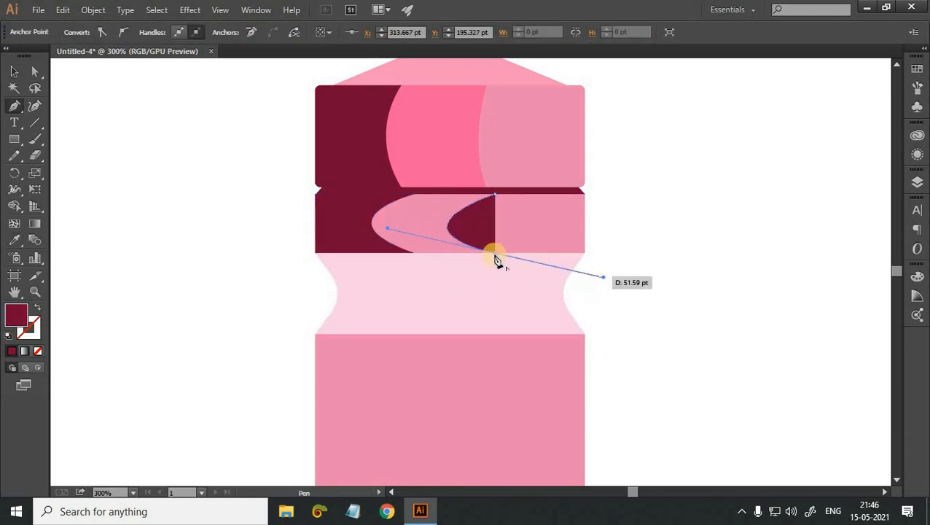
click(495, 253)
click(414, 253)
drag(414, 194, 513, 162)
click(414, 194)
click(495, 193)
ctrl+click(234, 180)
scroll(318, 184, up, 2)
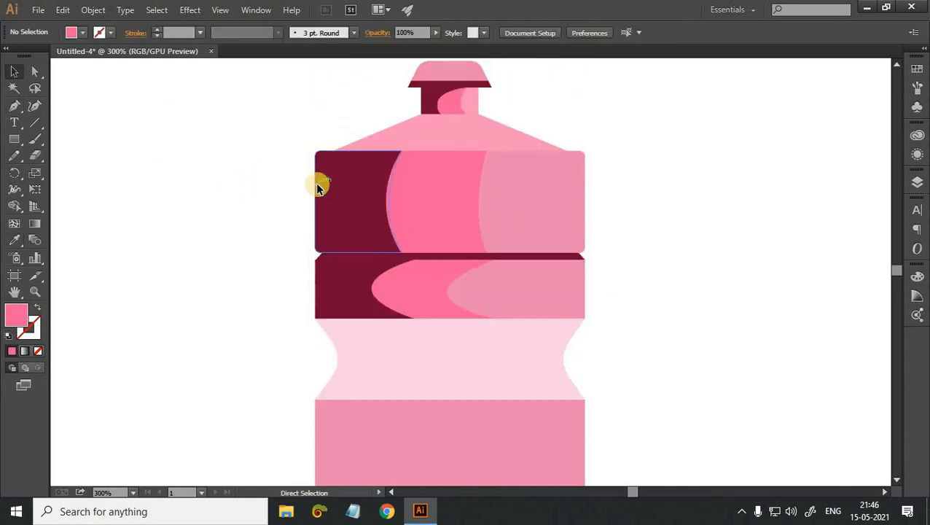
Draw a closed shape across the upper edge of the pale waist, with an upward-arching lower edge.
scroll(318, 184, down, 3)
key(p)
click(330, 224)
drag(570, 224, 701, 244)
click(570, 225)
click(585, 204)
click(315, 204)
Fill the arched waist shape with a dusty pink darker than the waist.
key(i)
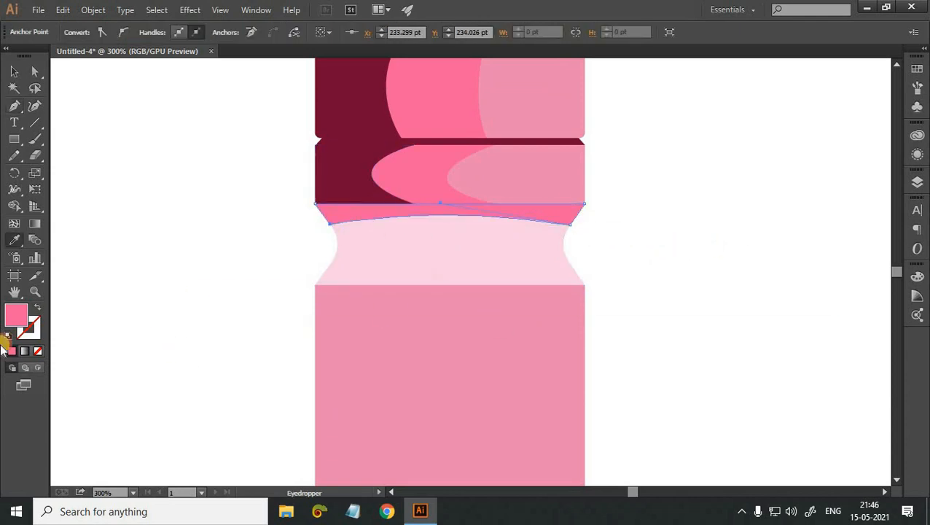
double_click(16, 315)
click(579, 155)
key(Return)
Draw a second arched strip across the waist directly below the dusty pink shape, following its curved edge.
key(p)
click(337, 240)
drag(562, 239, 668, 265)
click(571, 224)
drag(331, 225, 221, 253)
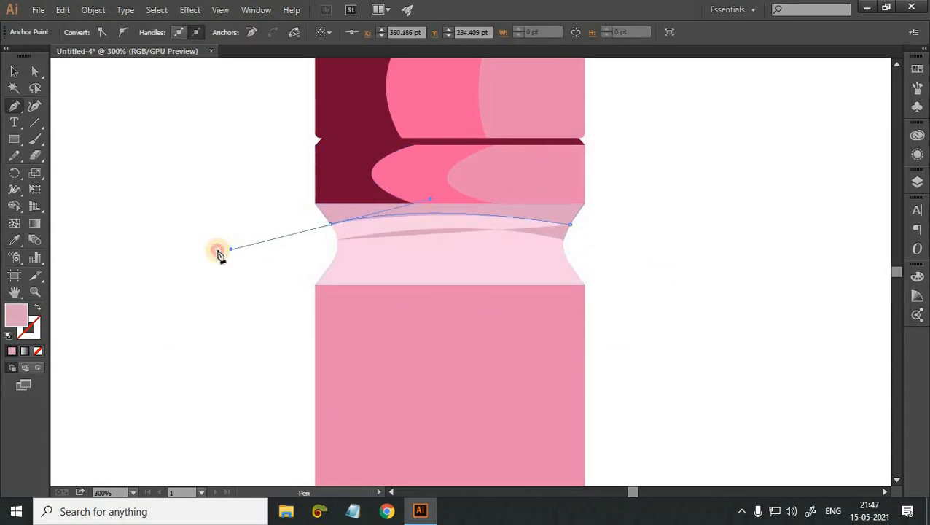
click(330, 224)
click(337, 239)
Fill the second waist strip with a slightly different dusty pink and deselect it.
double_click(16, 315)
click(562, 146)
click(862, 139)
key(v)
click(152, 128)
key(ctrl+minus)
key(ctrl+minus)
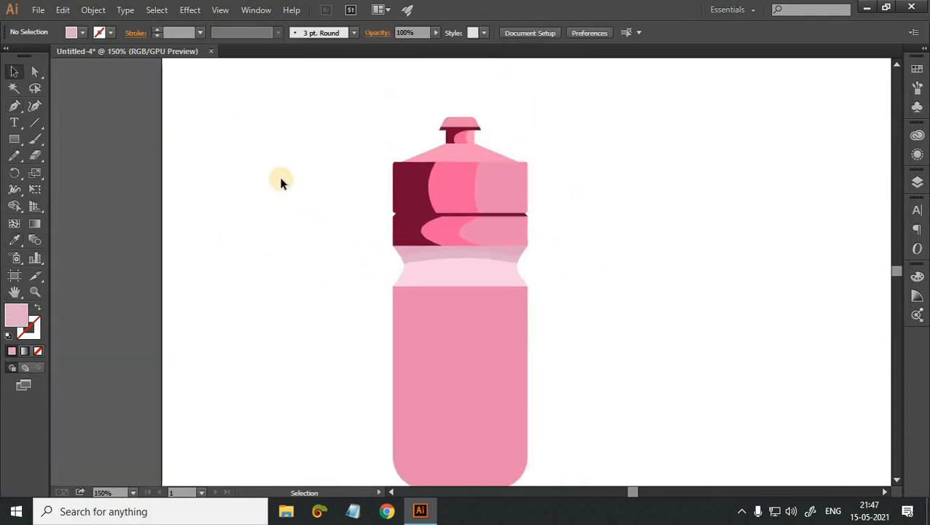
Draw a closed shape over the left part of the lower body, with a curved inner edge and overlapping the outer side.
scroll(369, 191, down, 2)
key(p)
click(457, 237)
click(436, 261)
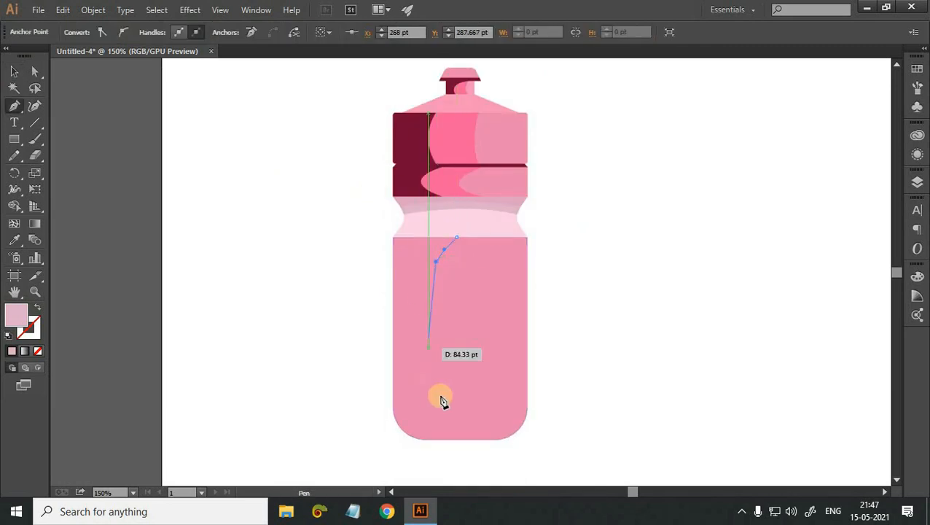
drag(439, 408, 451, 448)
click(454, 440)
click(371, 436)
click(335, 332)
click(354, 247)
click(457, 237)
Fill the lower body shape with maroon and trim the part outside the bottle with Shape Builder.
key(i)
click(418, 144)
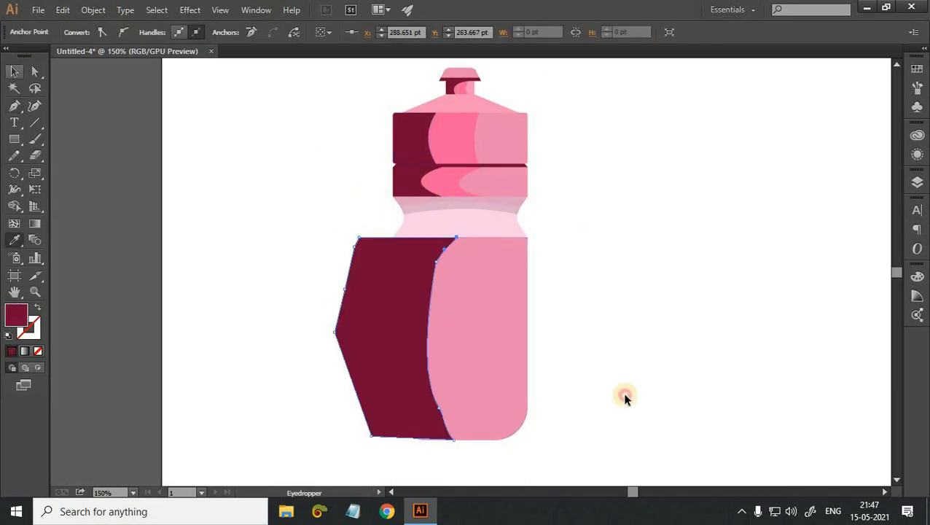
drag(625, 400, 365, 138)
key(shift+m)
alt+click(365, 328)
click(14, 72)
click(306, 219)
Round the upper corner point on the inner edge of the lower body's maroon shape.
click(452, 441)
click(437, 262)
drag(446, 266, 656, 365)
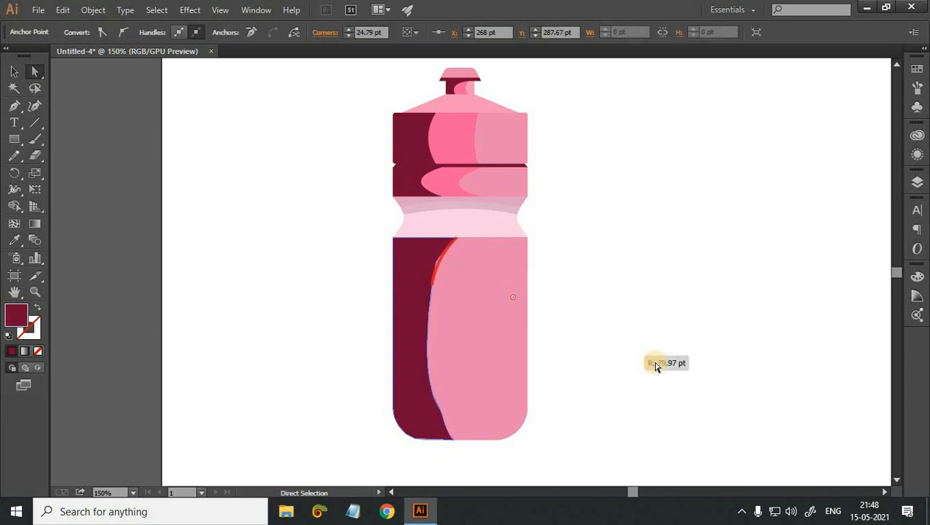
click(657, 366)
click(447, 437)
click(597, 303)
Draw a second shape beside the lower body's maroon one, with a curved left edge, and fill it with saturated pink.
key(p)
click(487, 237)
click(488, 439)
click(454, 440)
mouse_move(457, 237)
mouse_down()
mouse_move(531, 129)
mouse_move(532, 142)
mouse_move(554, 150)
mouse_up()
key(ctrl+z)
key(ctrl+z)
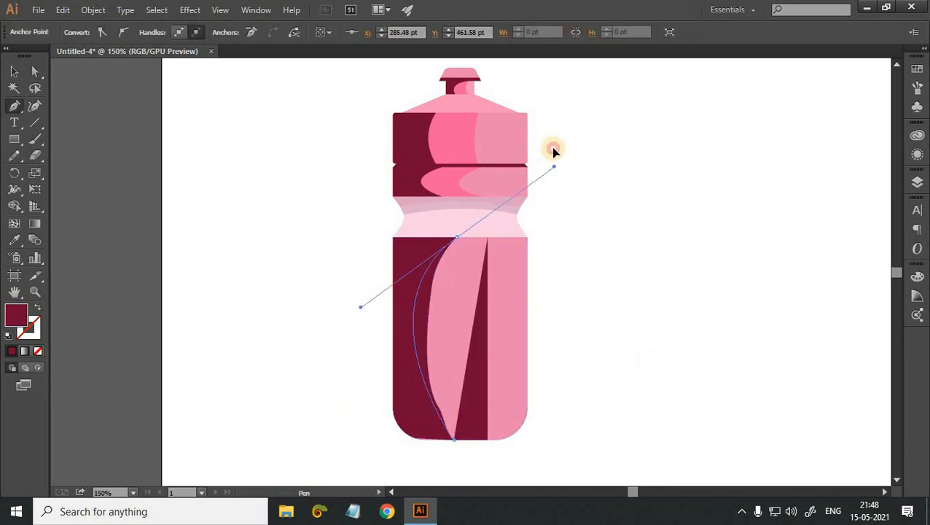
click(457, 237)
click(488, 237)
key(i)
click(456, 140)
Try to move the left curve of the lower body's saturated pink shape towards the maroon shape's inner edge.
key(v)
key(a)
drag(414, 327, 428, 334)
click(729, 358)
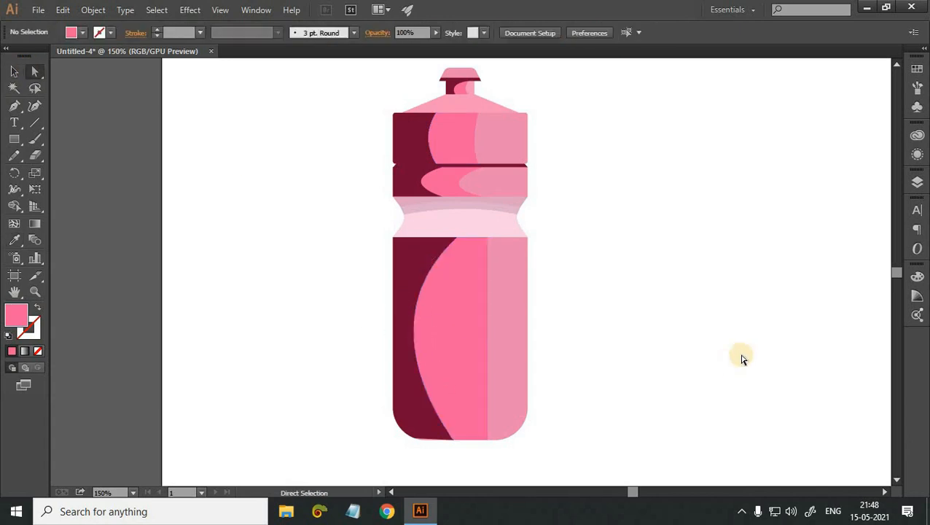
Bend the straight right edge of the lower body's saturated pink shape inward into a smooth curve.
click(483, 332)
key(p)
drag(488, 331, 466, 334)
click(679, 345)
ctrl+click(685, 390)
click(18, 74)
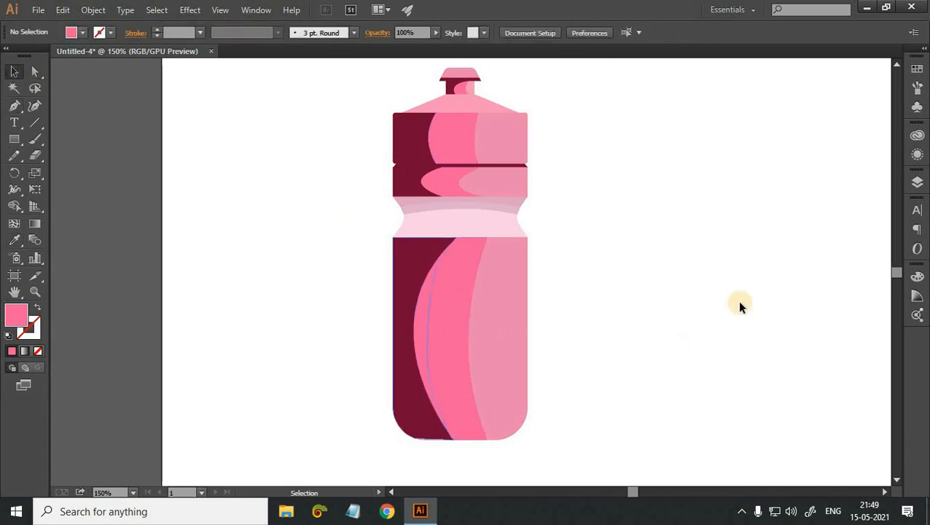
key(ctrl+1)
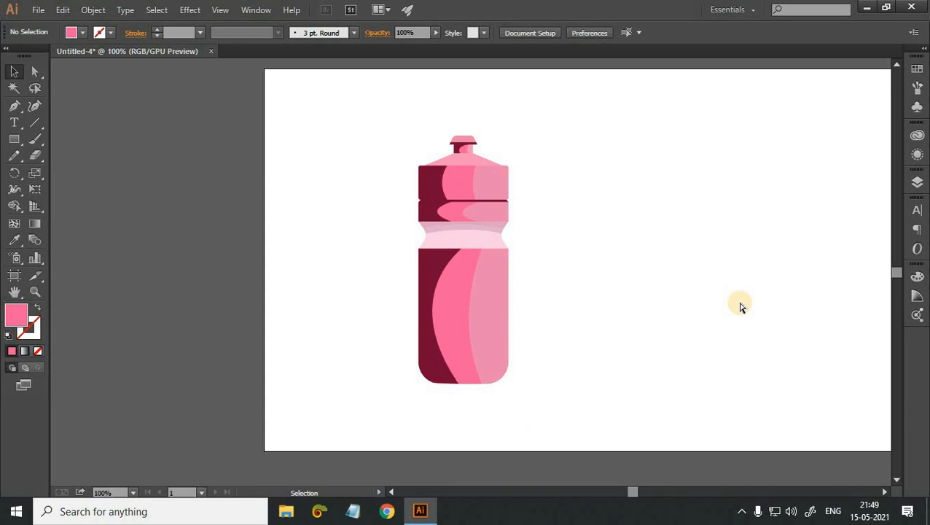
Try a different fill colour with a shifted hue on the upper body's maroon shape and undo it.
key(ctrl+=)
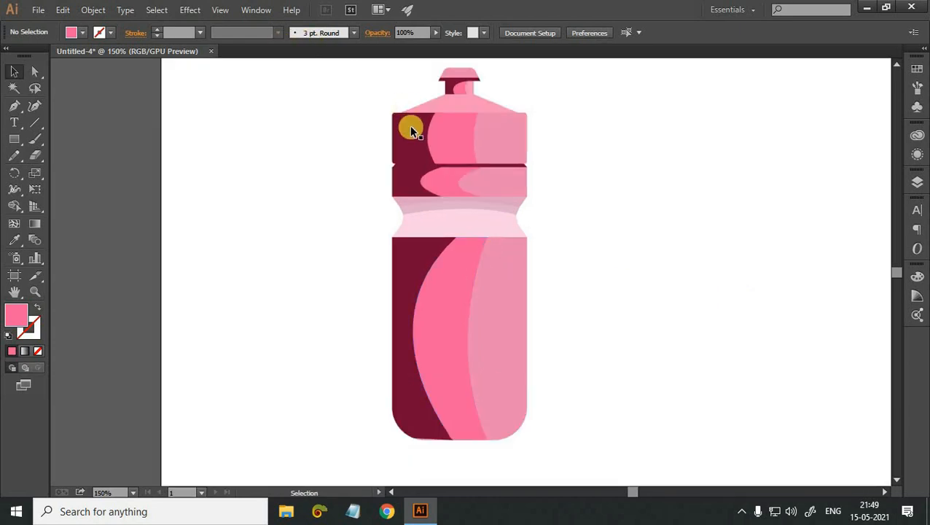
click(398, 148)
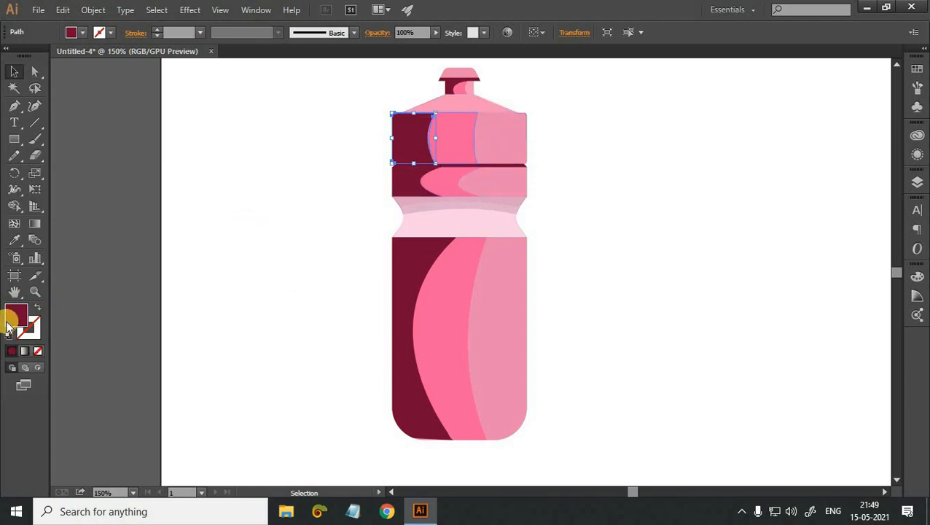
click(610, 229)
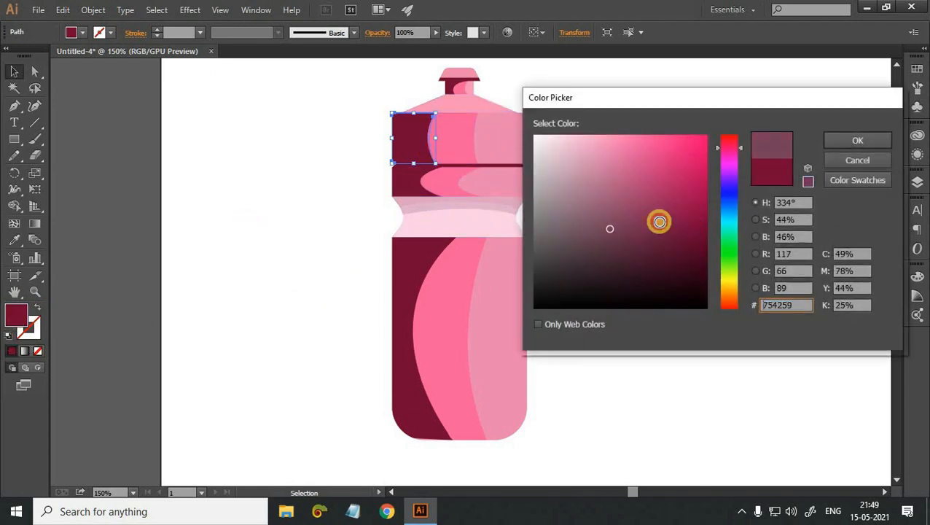
click(659, 222)
drag(728, 150, 744, 159)
click(856, 139)
click(237, 182)
key(ctrl+z)
Change the upper body's maroon shape to a brighter crimson pink.
double_click(16, 315)
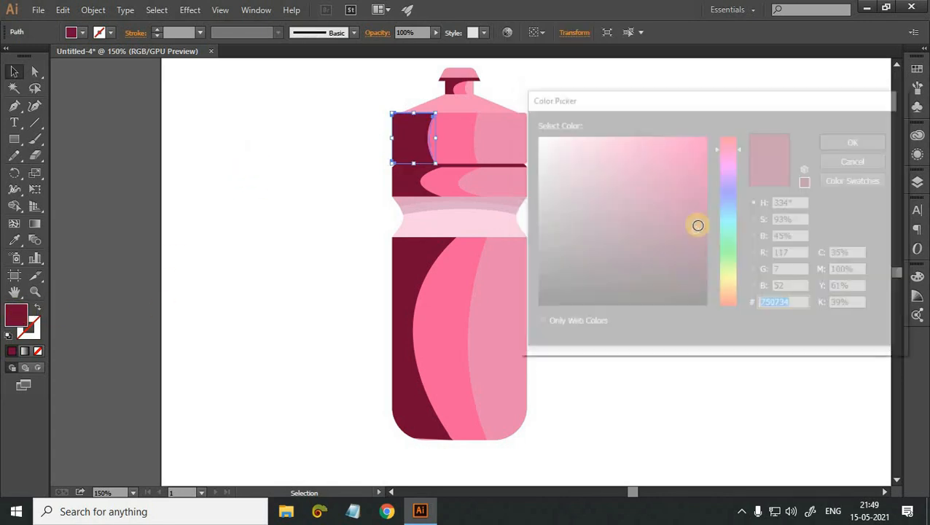
click(688, 181)
click(857, 140)
click(612, 172)
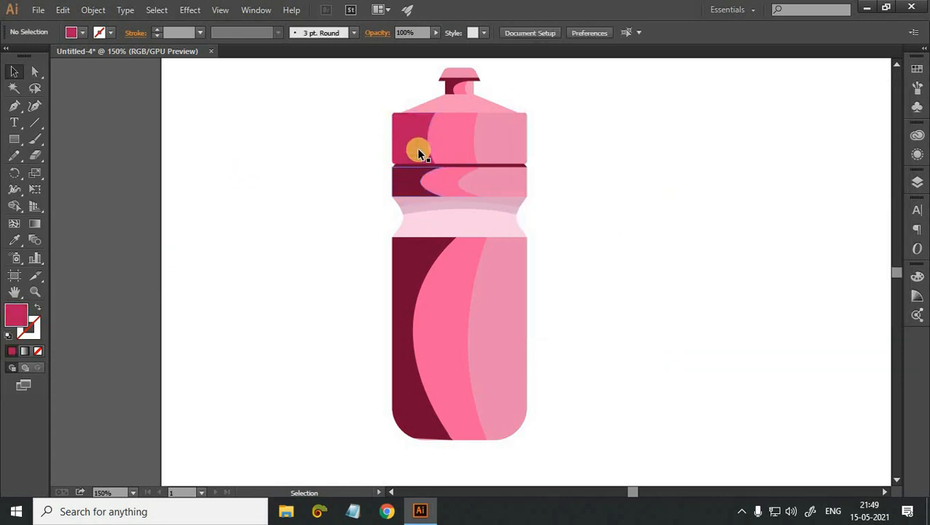
Apply the upper body's crimson pink to the maroon shapes on the band below the groove and the lower body.
click(417, 181)
key(i)
click(417, 142)
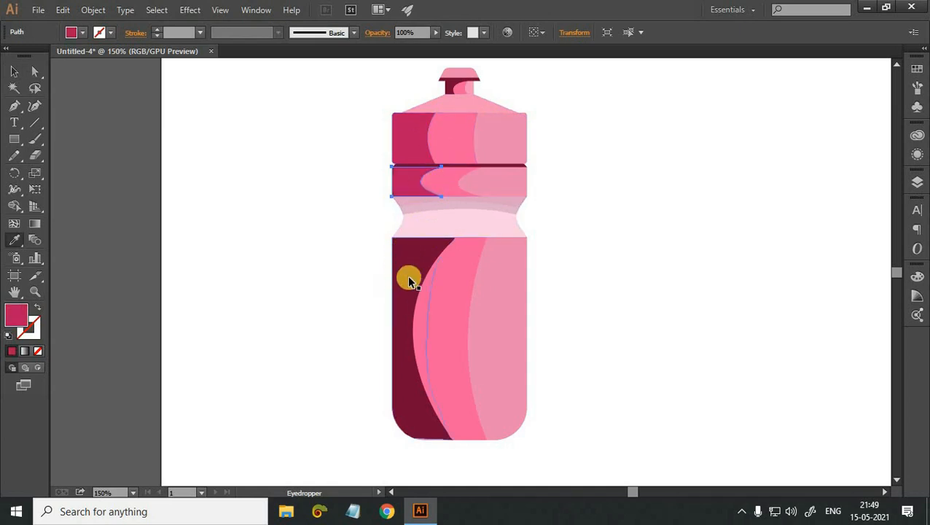
ctrl+click(412, 241)
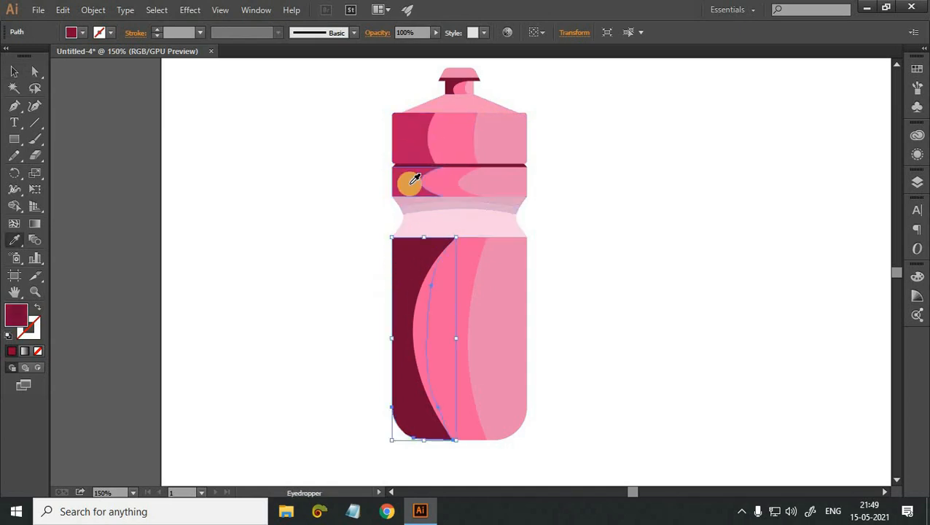
click(426, 149)
Apply the same crimson pink to the maroon neck shadow and the rim under the cap.
ctrl+click(451, 88)
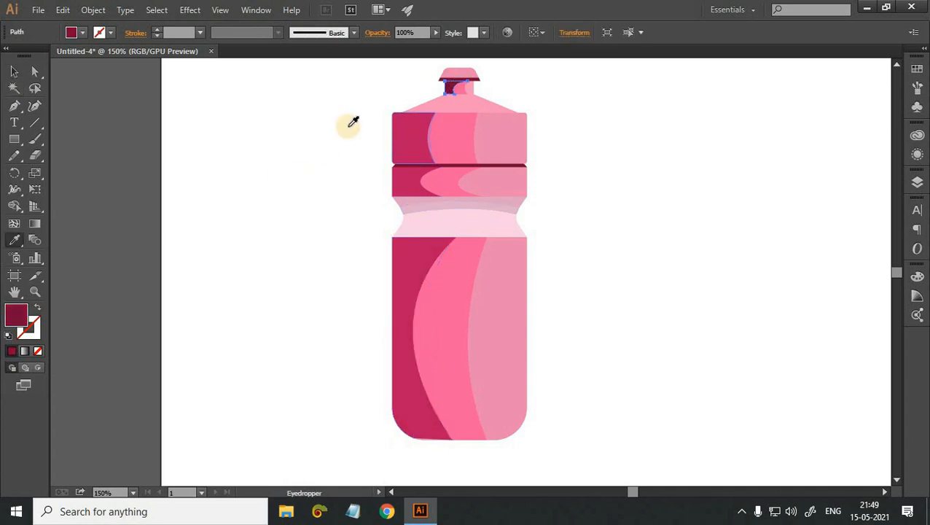
click(412, 128)
ctrl+click(461, 78)
click(423, 124)
key(v)
click(318, 193)
scroll(366, 187, up, 1)
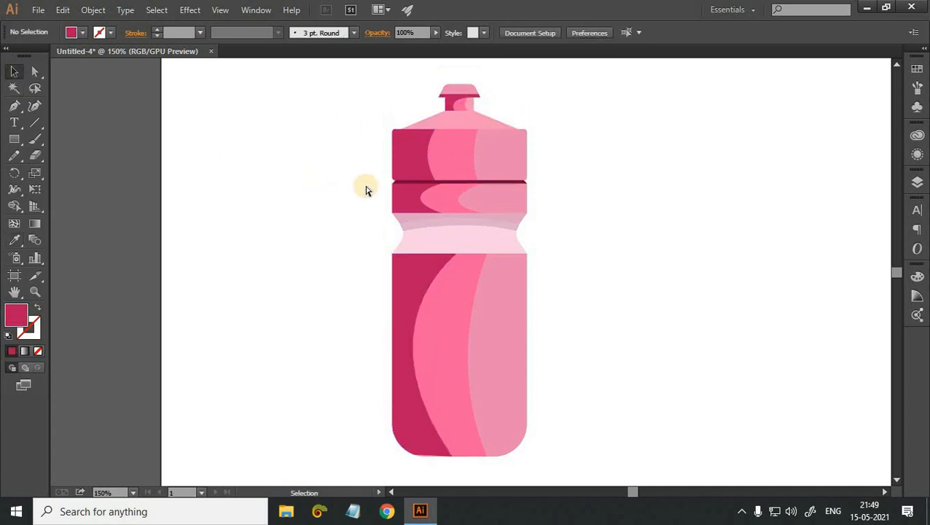
key(ctrl+equal)
scroll(474, 268, up, 2)
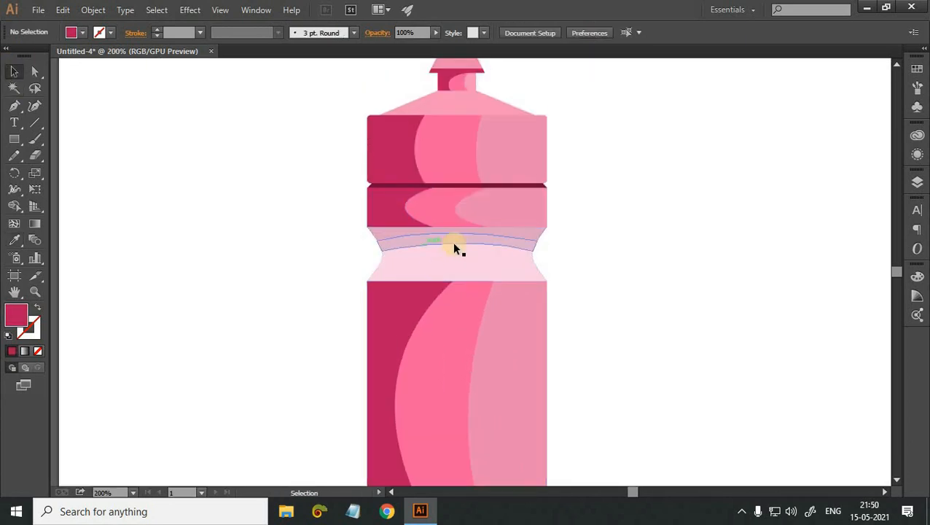
Try to bend the lower edge of the mauve strip across the waist downward, and undo the reshaping.
click(453, 243)
key(p)
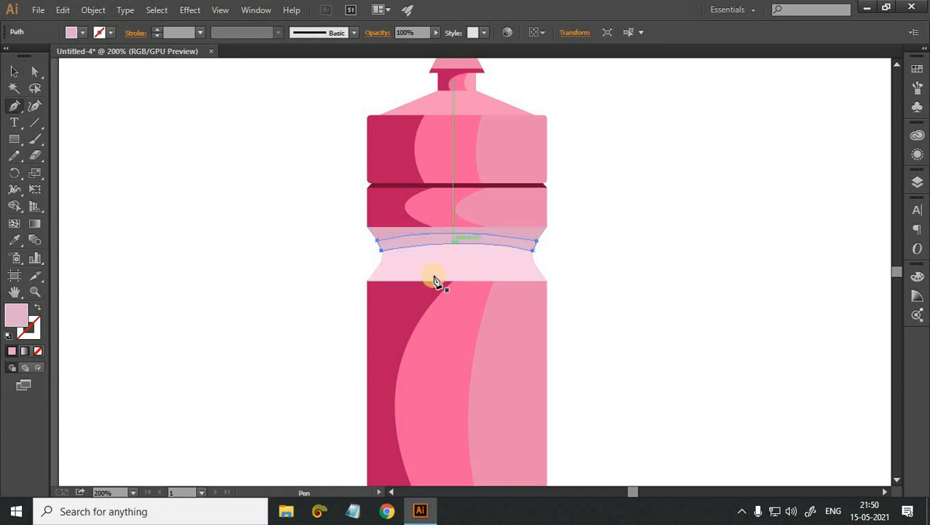
drag(459, 243, 472, 264)
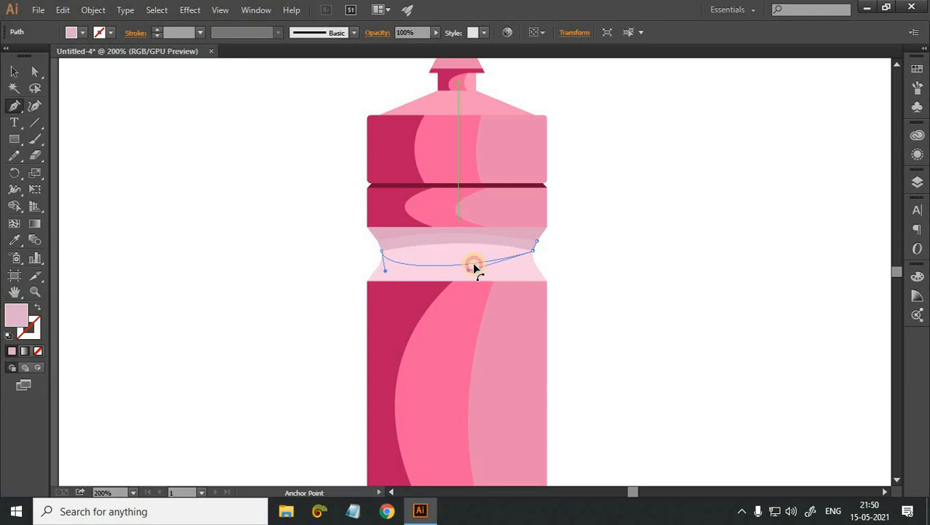
ctrl+click(659, 309)
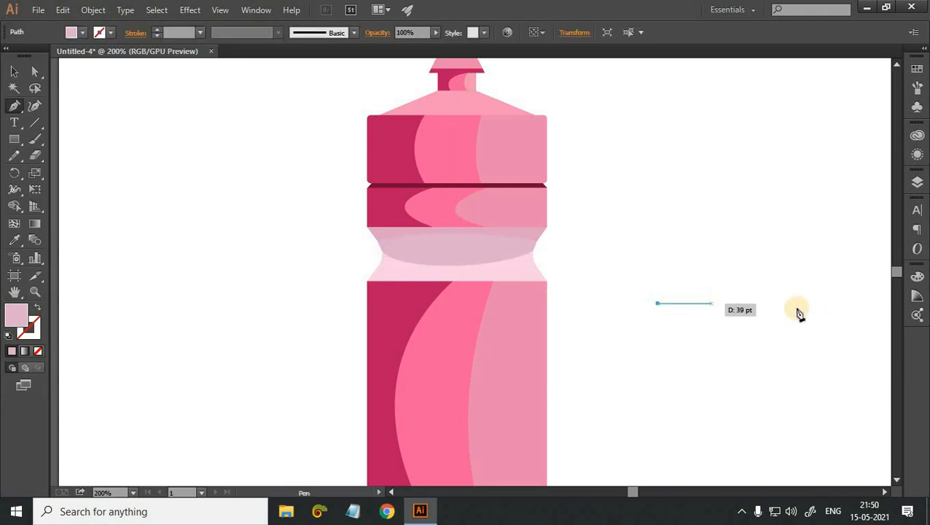
key(ctrl+z)
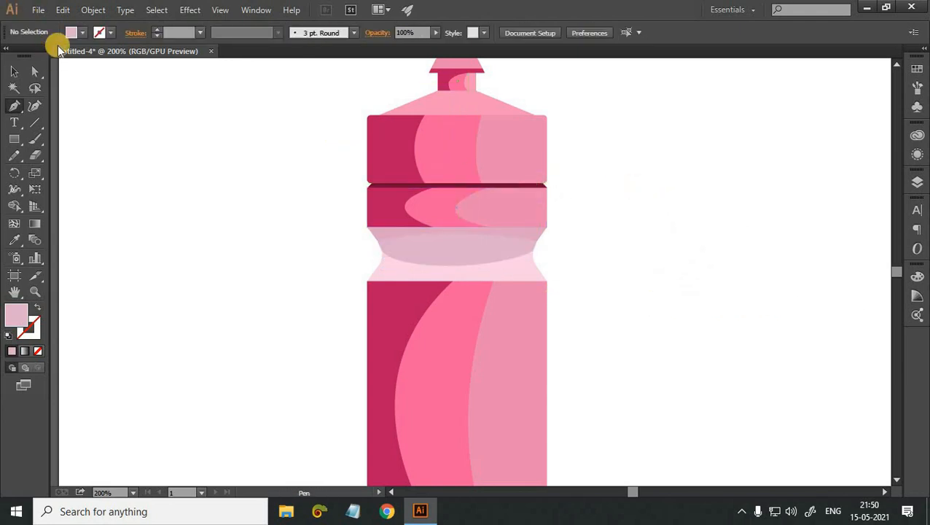
ctrl+click(459, 248)
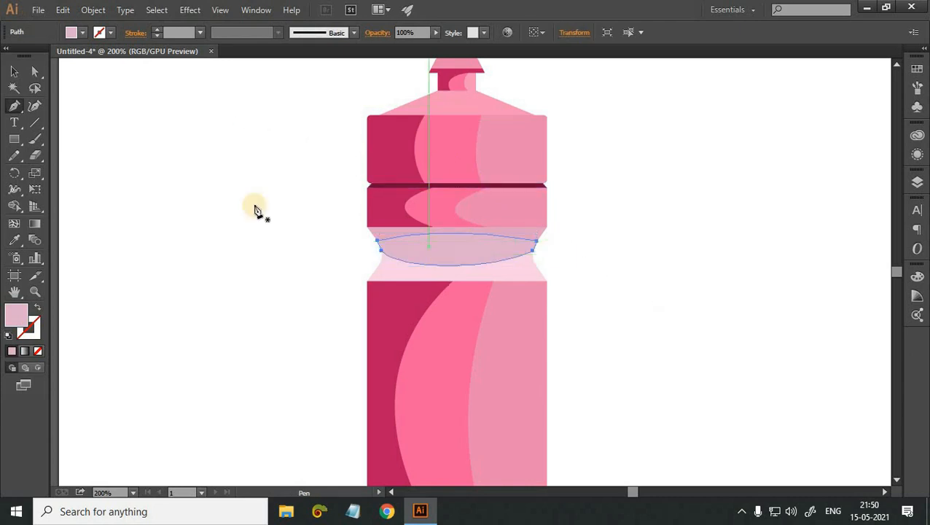
key(ctrl+z)
key(ctrl+z)
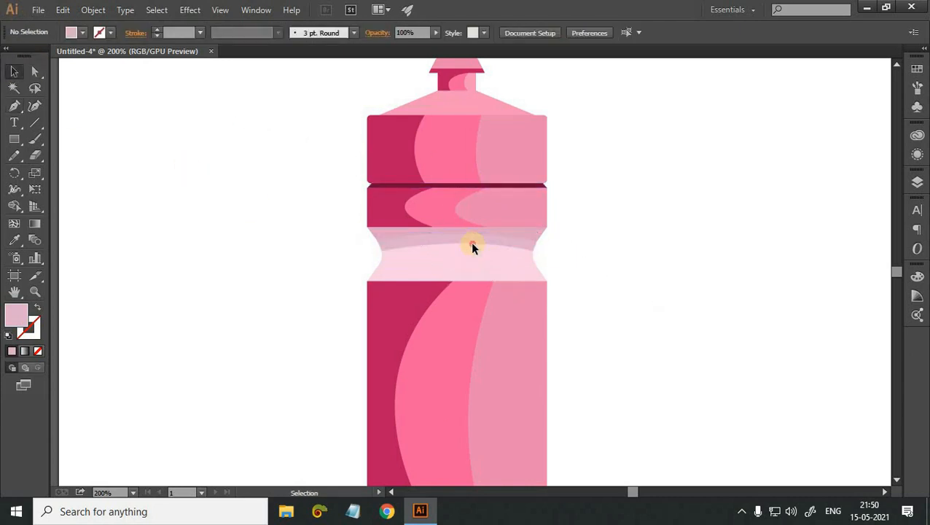
Replace the mauve strip on the waist with a taller closed band that has upward-arched upper and lower edges, keeping the E2B3CD fill.
ctrl+click(472, 241)
key(ctrl+shift+a)
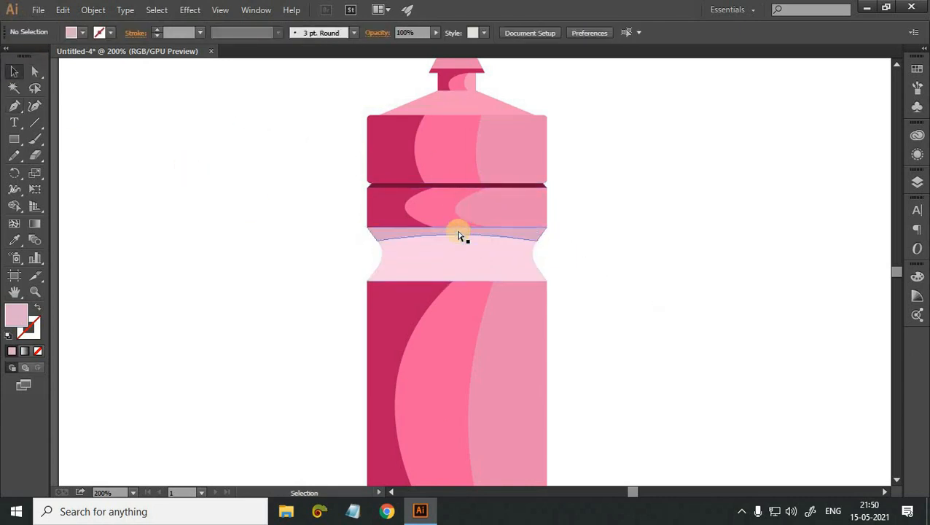
key(ctrl+equal)
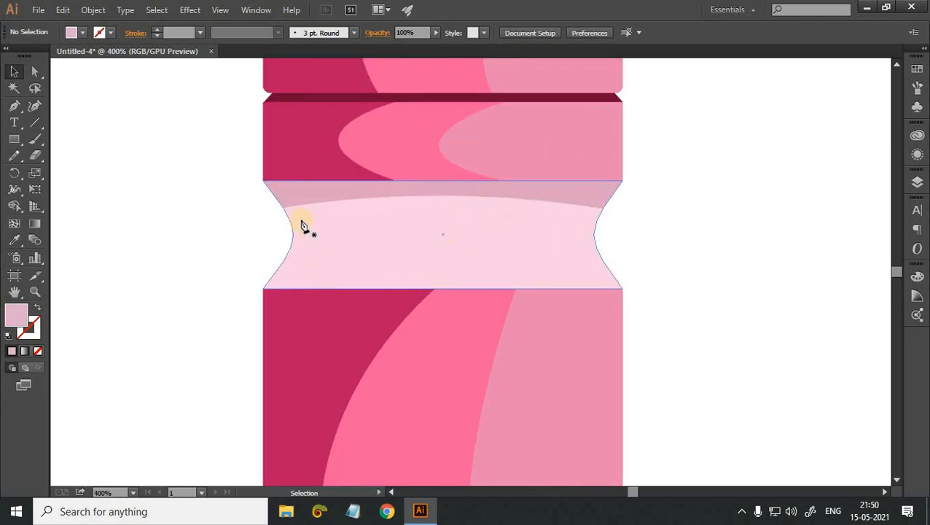
key(p)
click(283, 207)
click(283, 261)
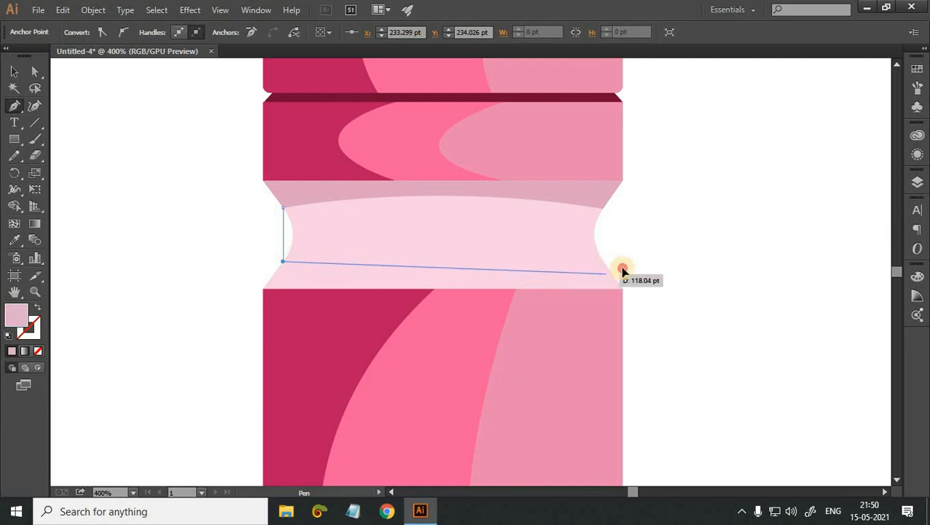
drag(603, 259, 731, 307)
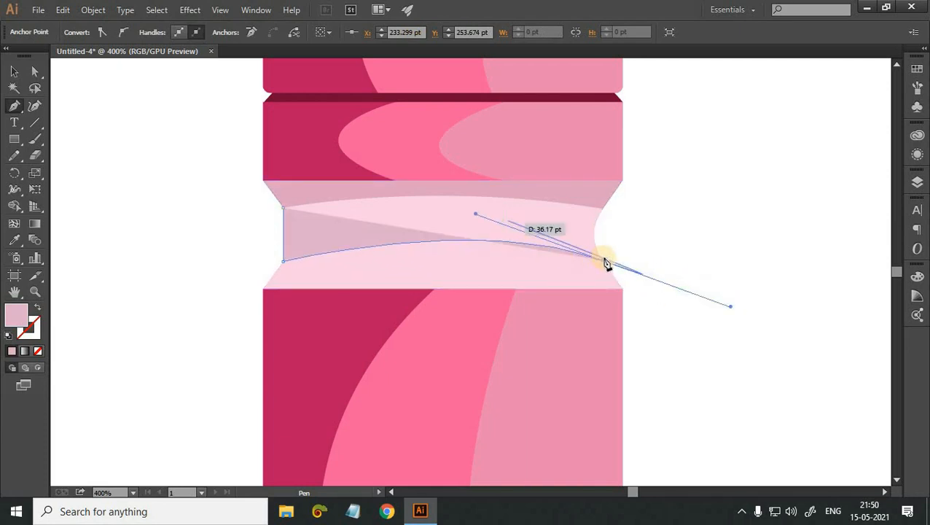
click(603, 208)
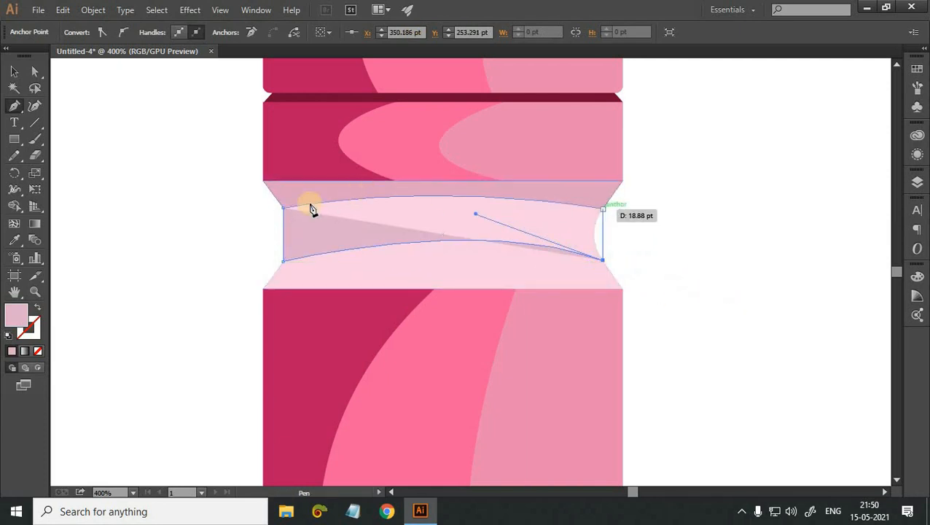
click(284, 208)
drag(263, 218, 150, 245)
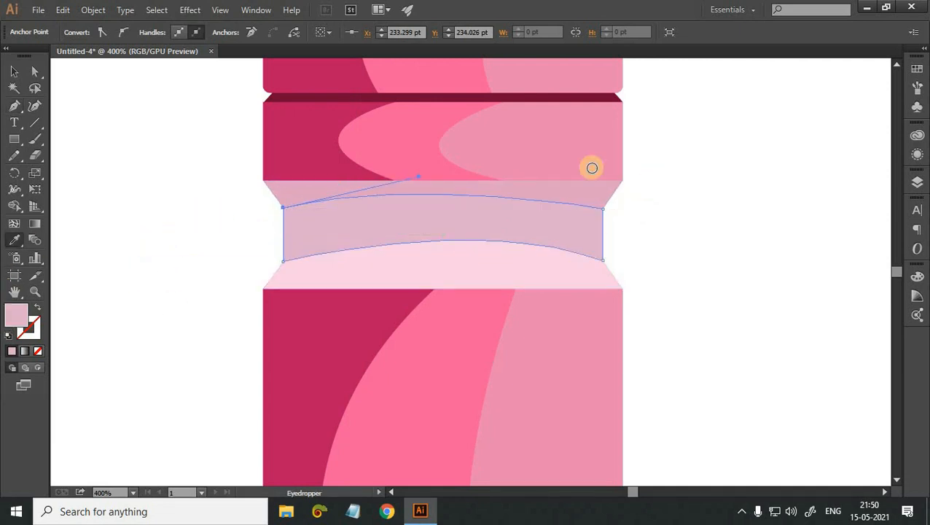
click(850, 140)
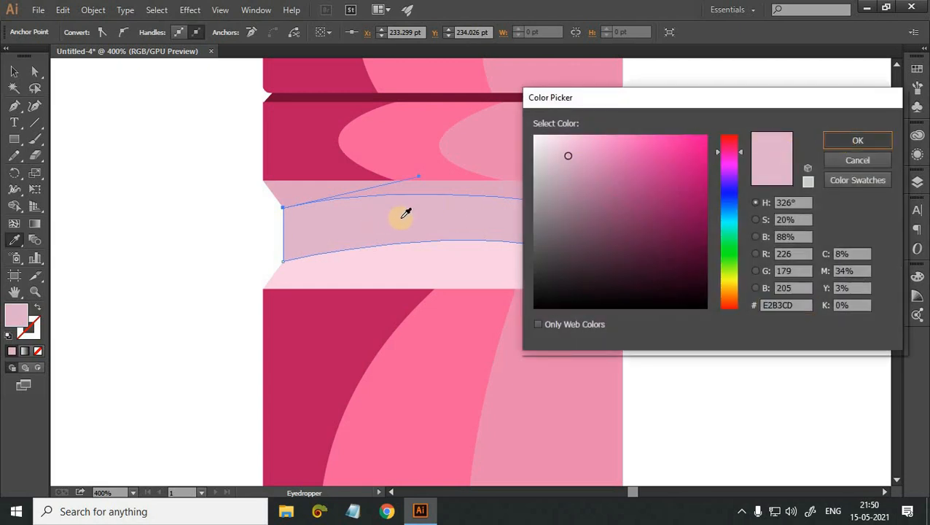
Trim away the ends of the new band that overhang the waist's curved sides with the Shape Builder.
key(v)
drag(191, 158, 815, 486)
key(shift+m)
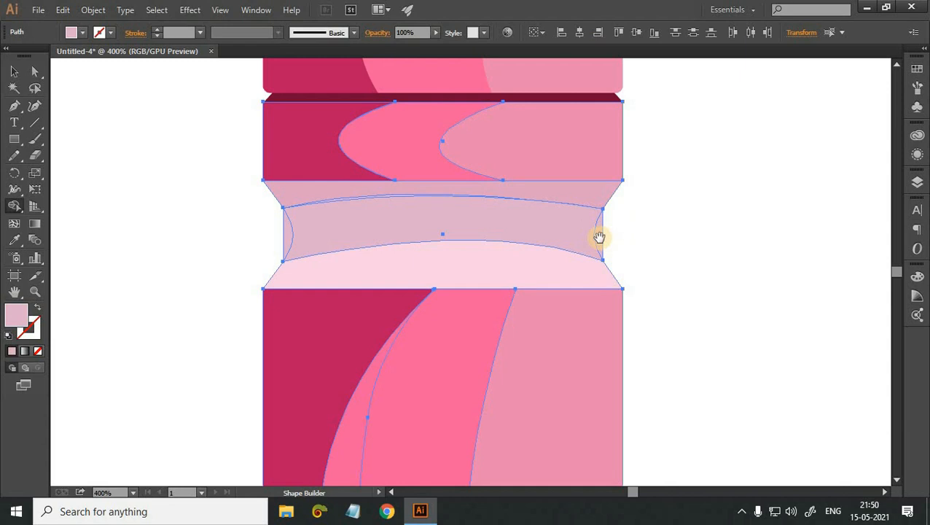
alt+click(600, 238)
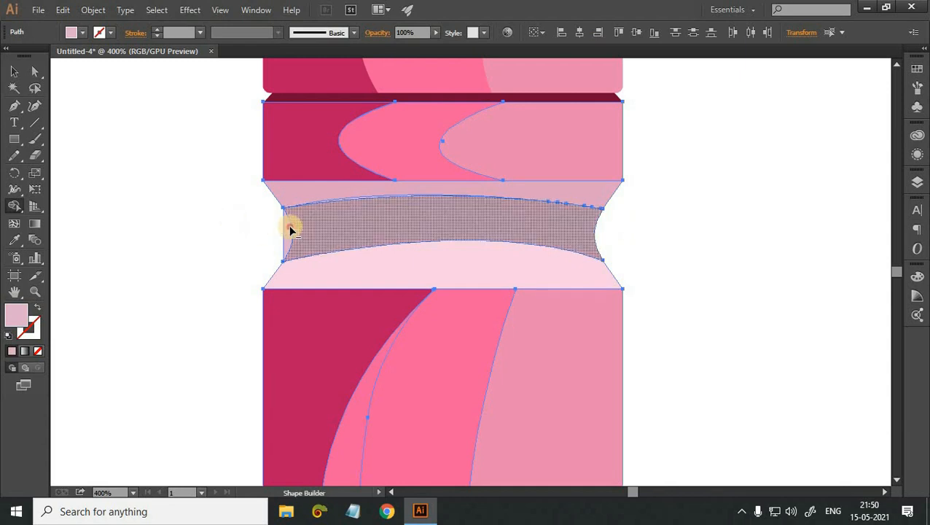
key(v)
click(150, 148)
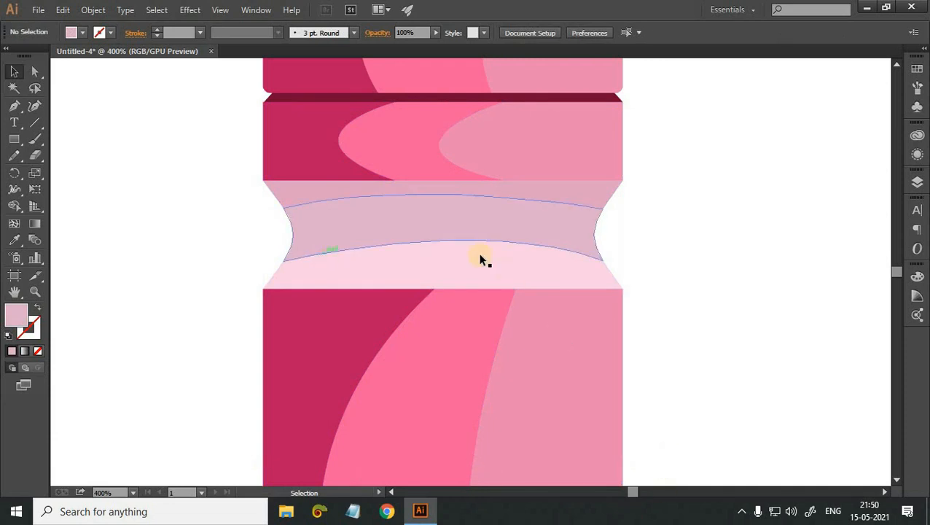
Change the waist band's fill to the lighter mauve E5BDD5.
click(471, 234)
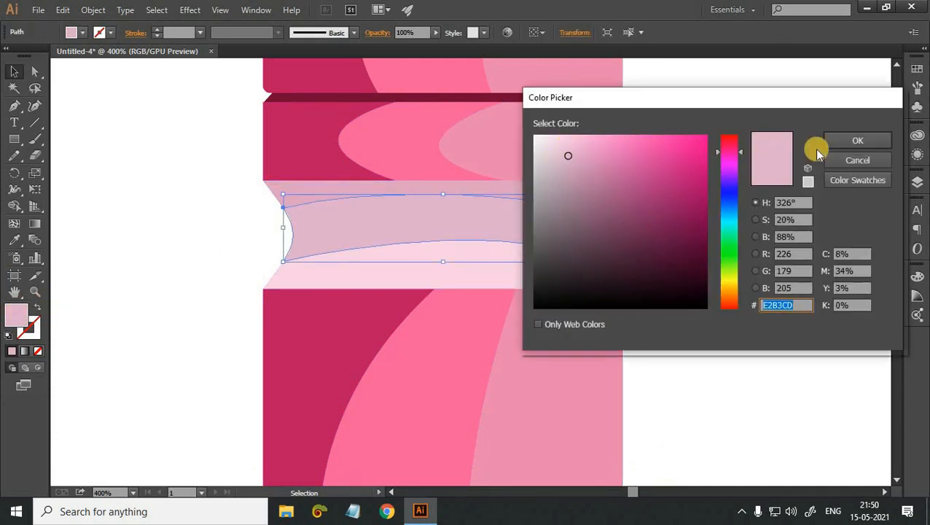
click(873, 138)
click(680, 263)
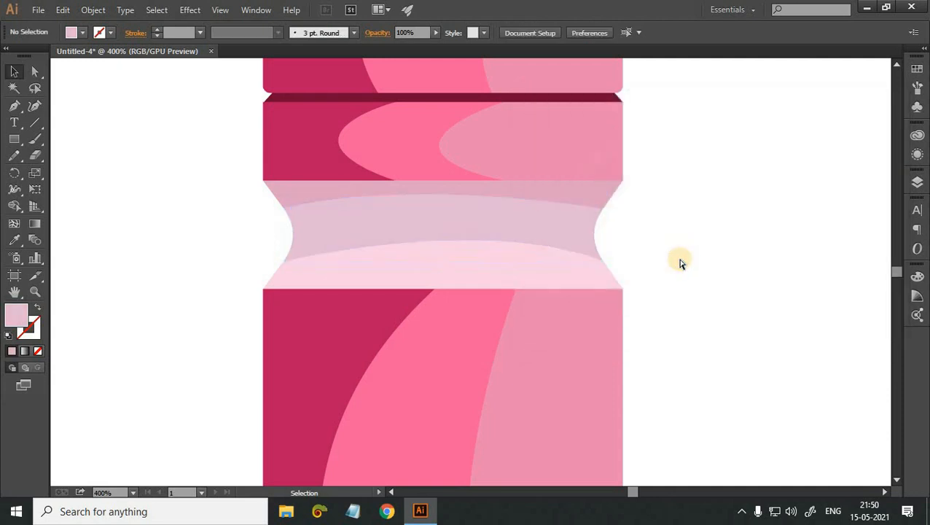
Enlarge the cap, neck and shoulders from their centre to about 161 pt wide, and stretch them slightly taller upward.
key(ctrl+1)
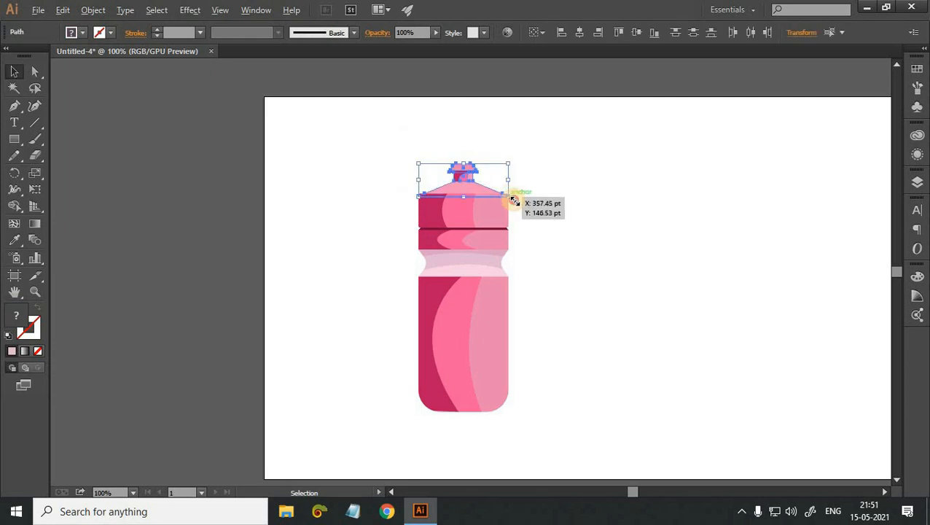
drag(512, 198, 514, 204)
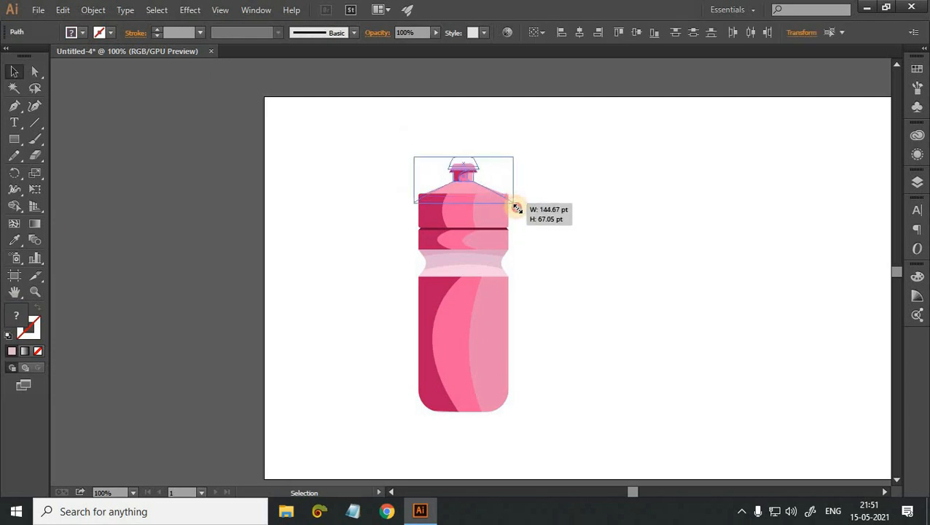
mouse_move(510, 213)
mouse_down()
mouse_move(518, 211)
mouse_move(519, 225)
mouse_up()
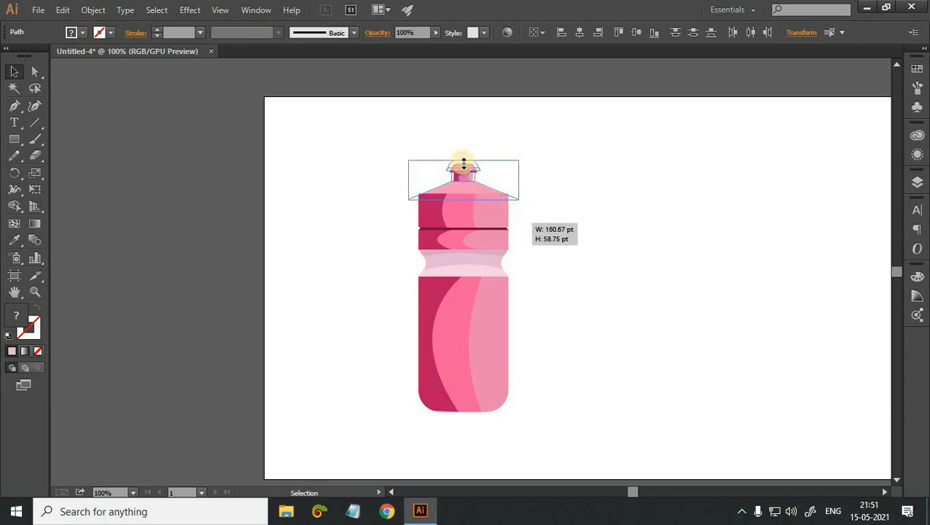
drag(464, 164, 466, 161)
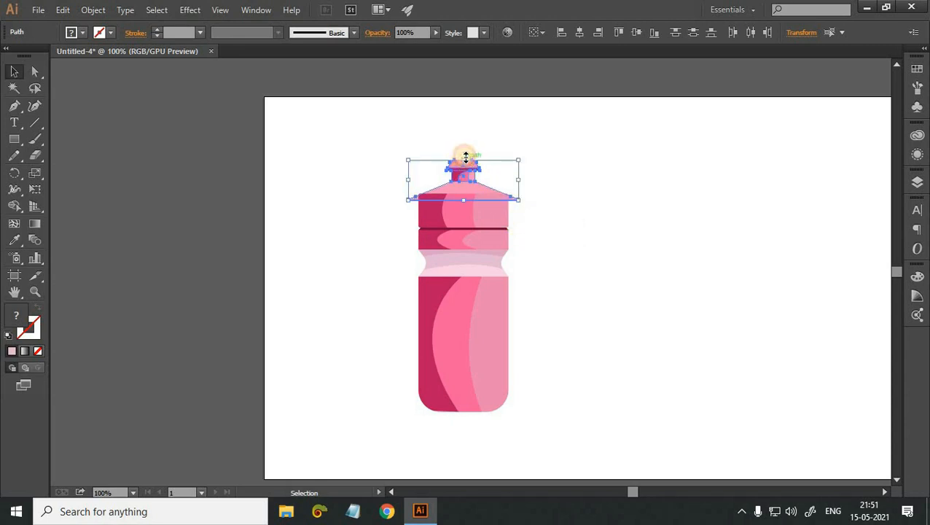
click(567, 161)
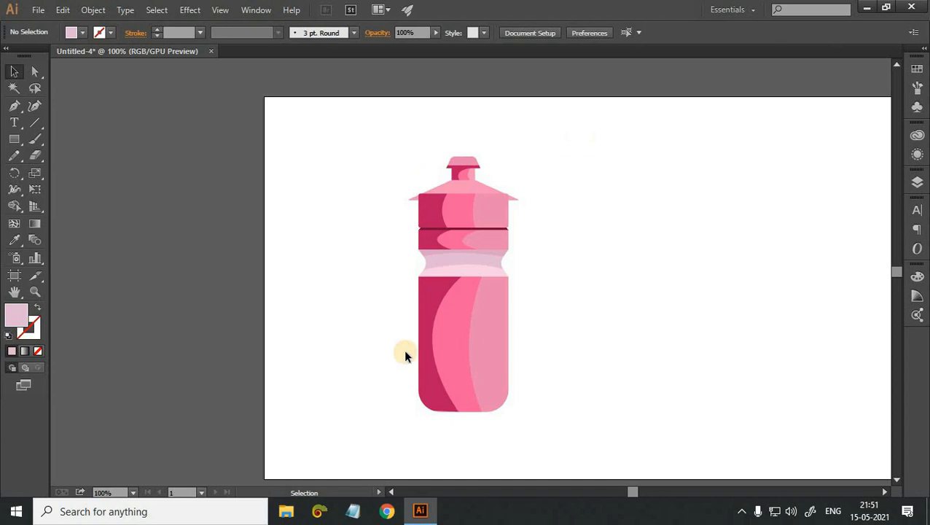
Trim off the shoulder tips that stick out past both sides of the upper body with the Shape Builder.
drag(579, 135, 406, 354)
key(shift+m)
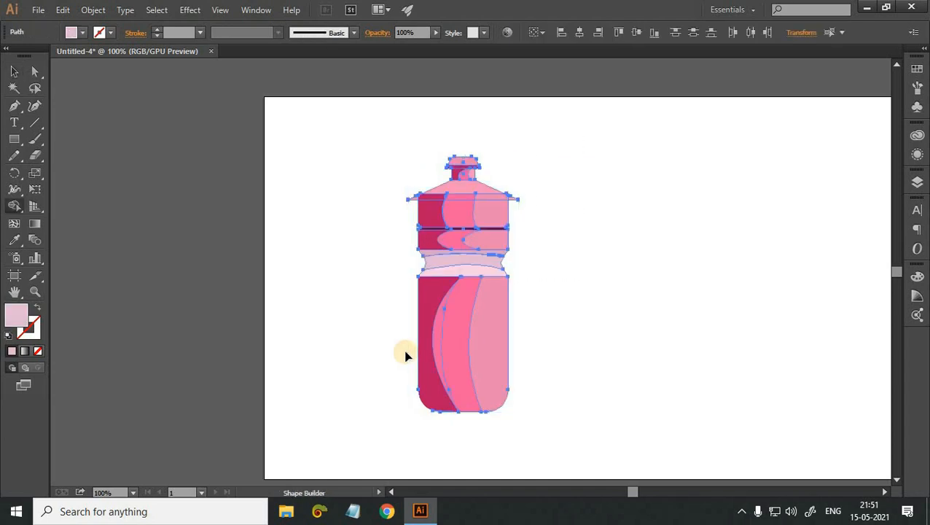
key(ctrl+equal)
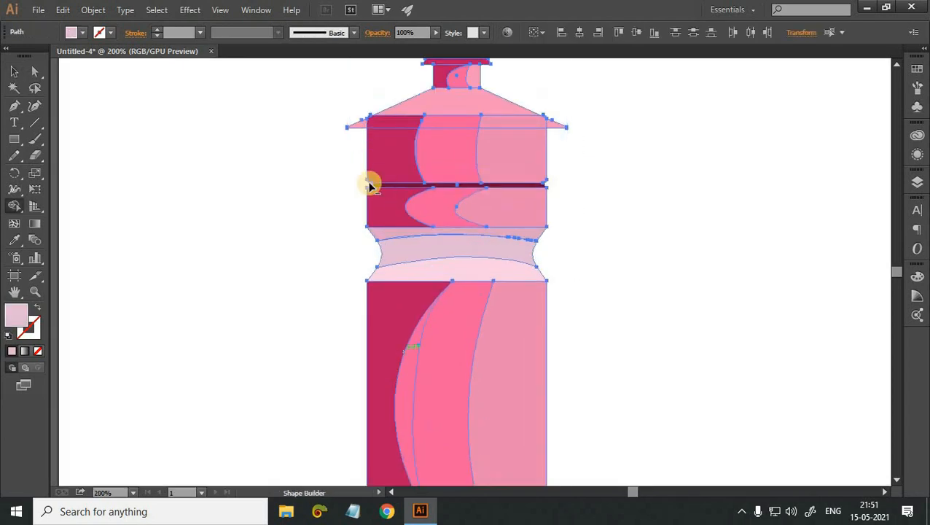
alt+click(359, 124)
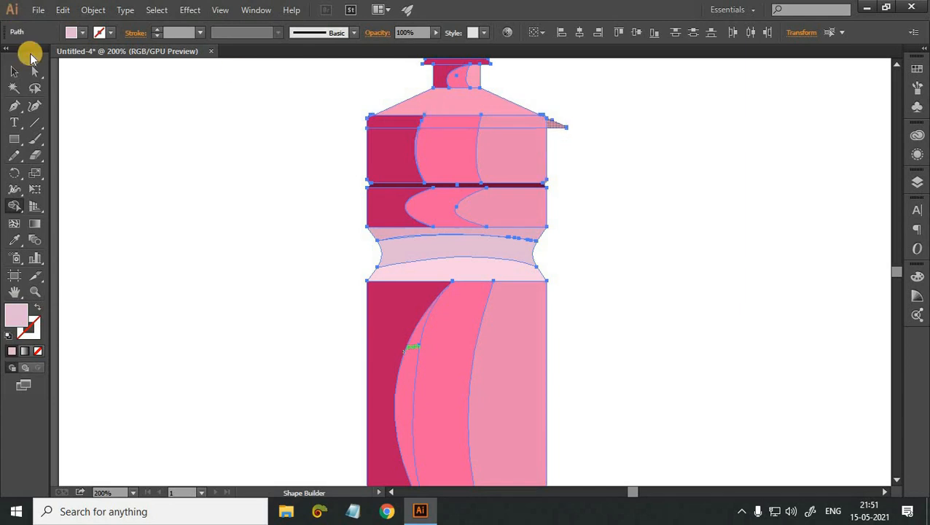
click(247, 174)
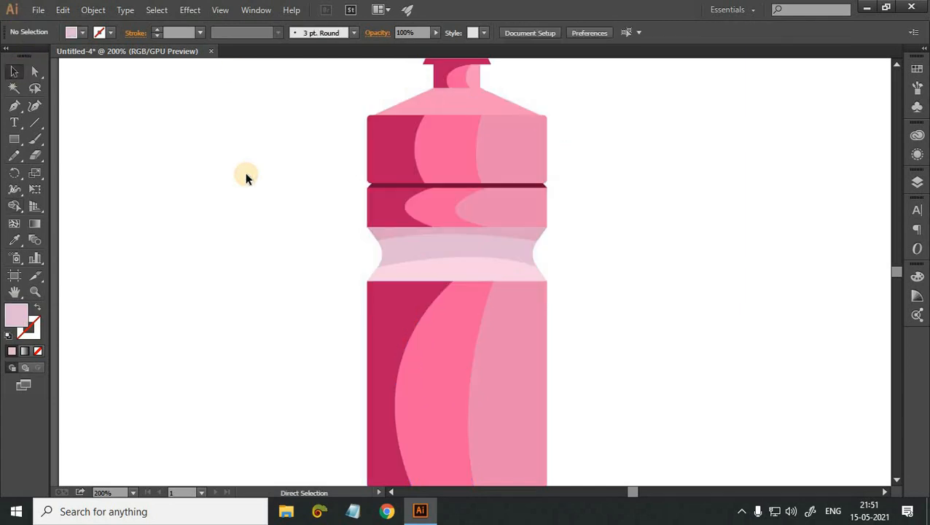
Draw a rectangle covering the whole artboard and fill it with black, 000000.
key(ctrl+1)
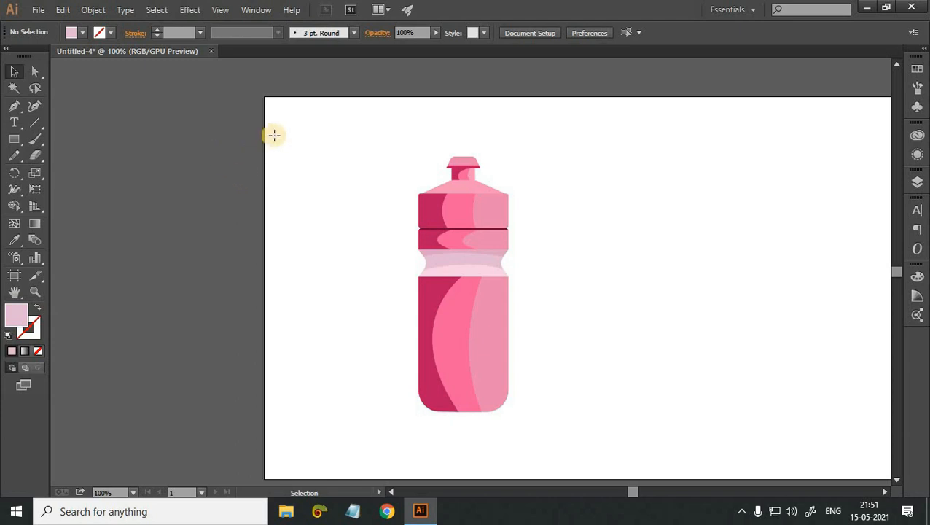
scroll(273, 139, down, 1)
key(ctrl+minus)
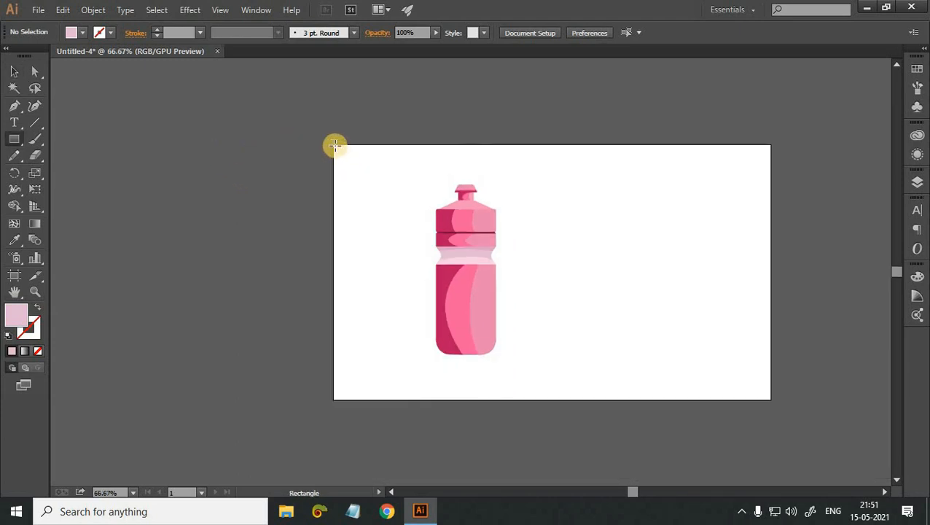
drag(335, 146, 772, 401)
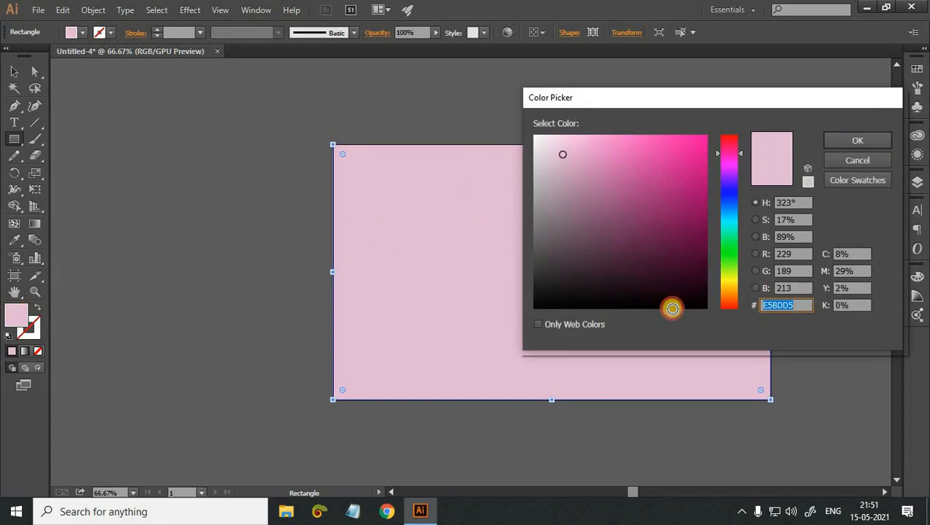
click(672, 309)
click(853, 139)
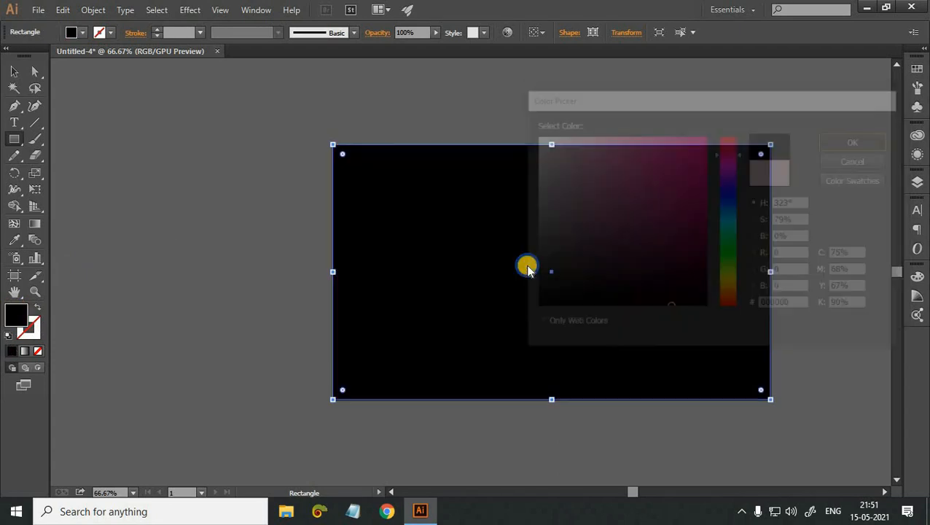
Send the black background rectangle behind the bottle and lock it in Layer 1.
right_click(528, 267)
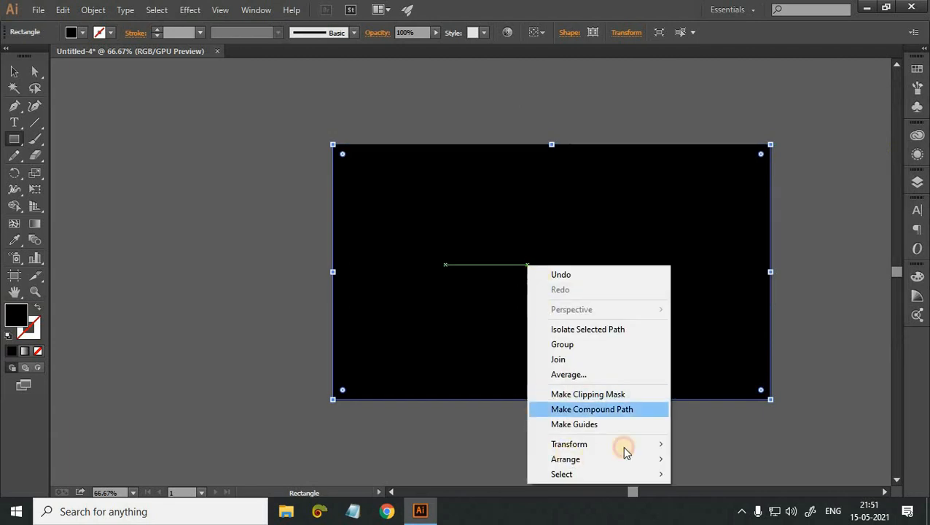
mouse_move(625, 458)
click(720, 439)
click(21, 70)
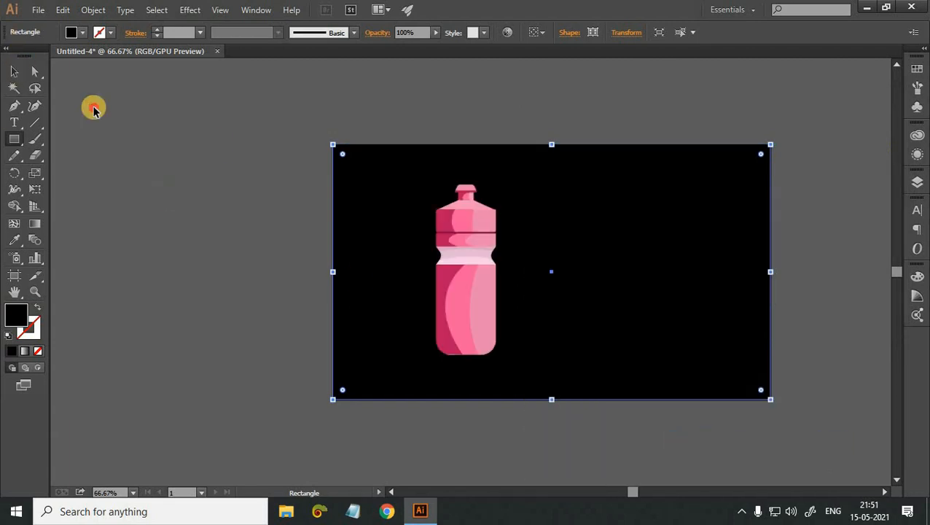
click(831, 240)
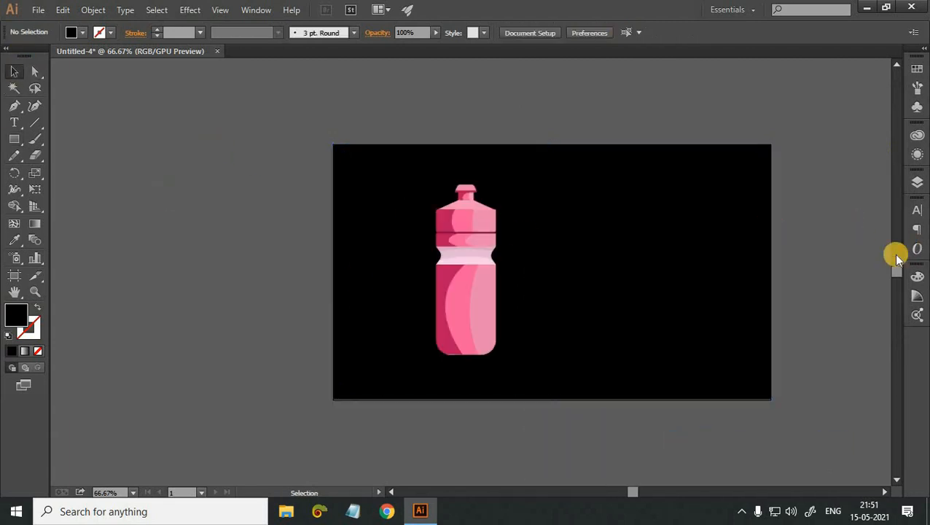
click(918, 184)
click(781, 111)
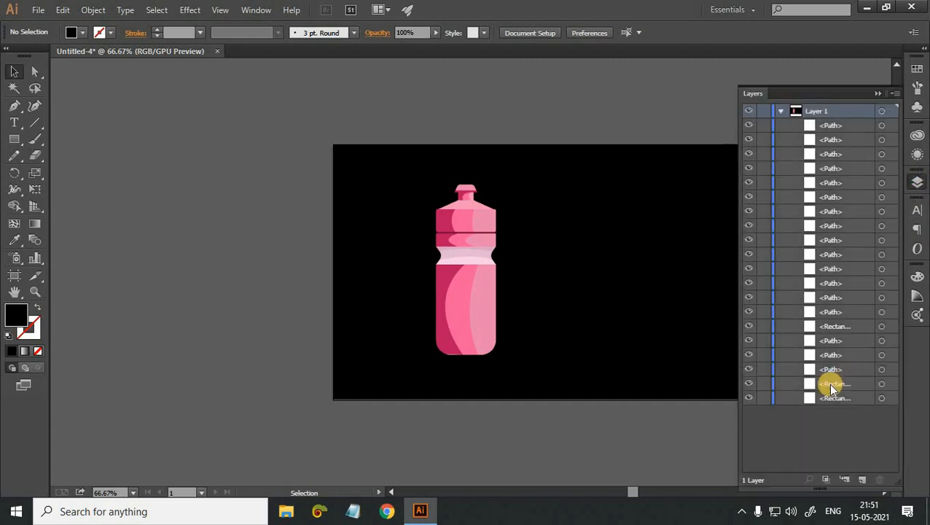
click(763, 397)
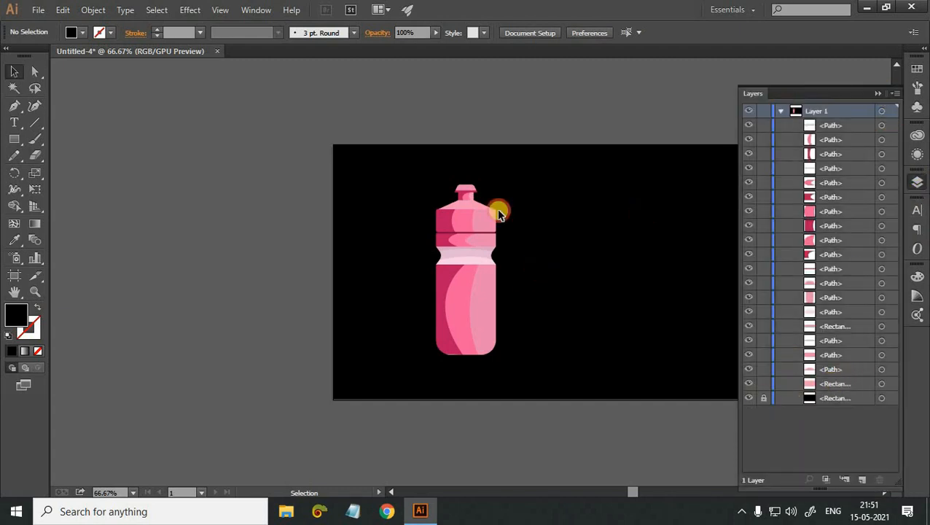
Move the whole bottle to the horizontal centre of the artboard.
drag(401, 164, 804, 292)
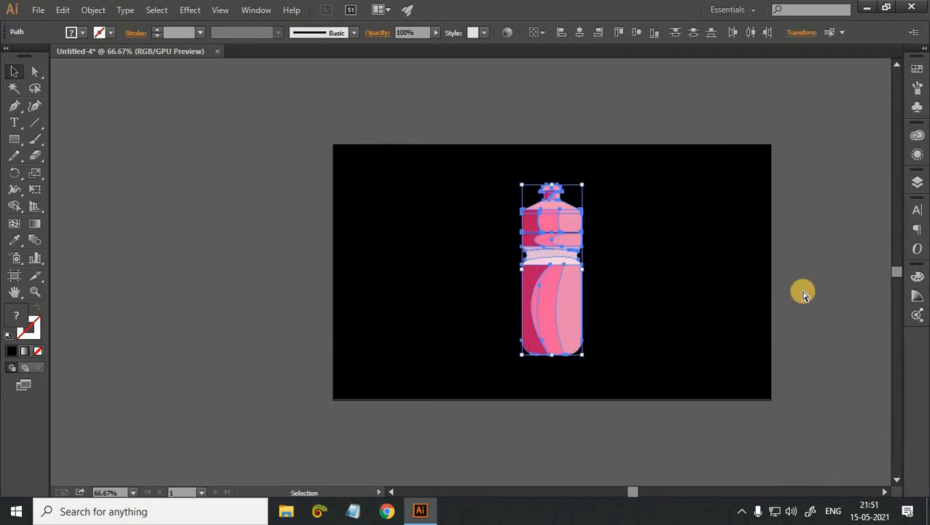
click(803, 293)
key(ctrl+plus)
key(ctrl+plus)
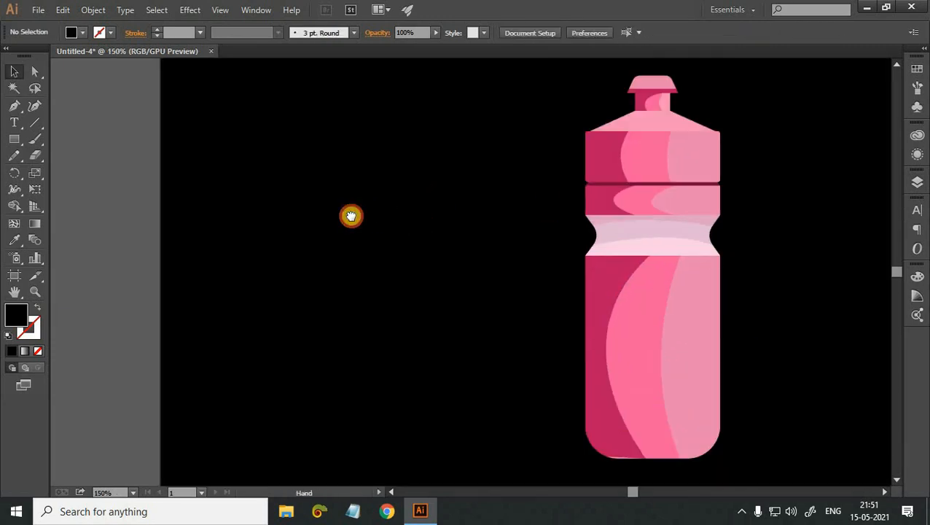